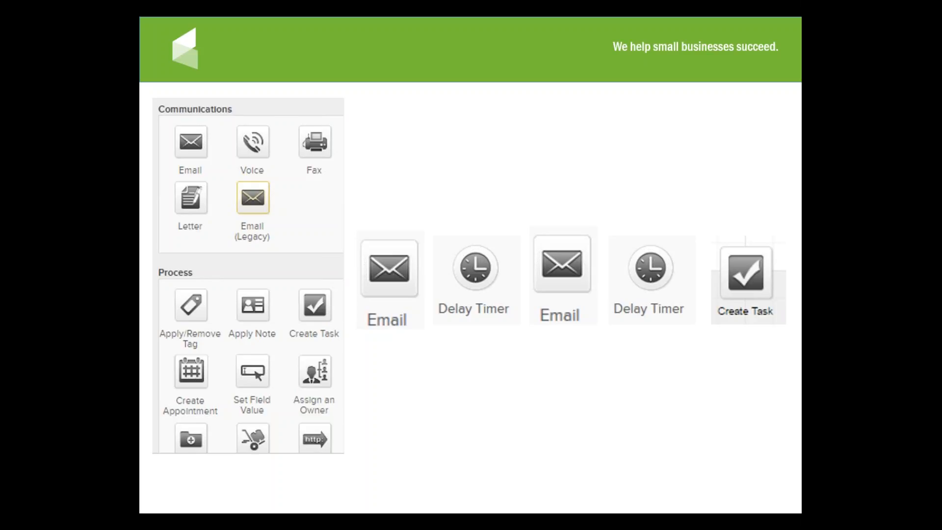
key("Right")
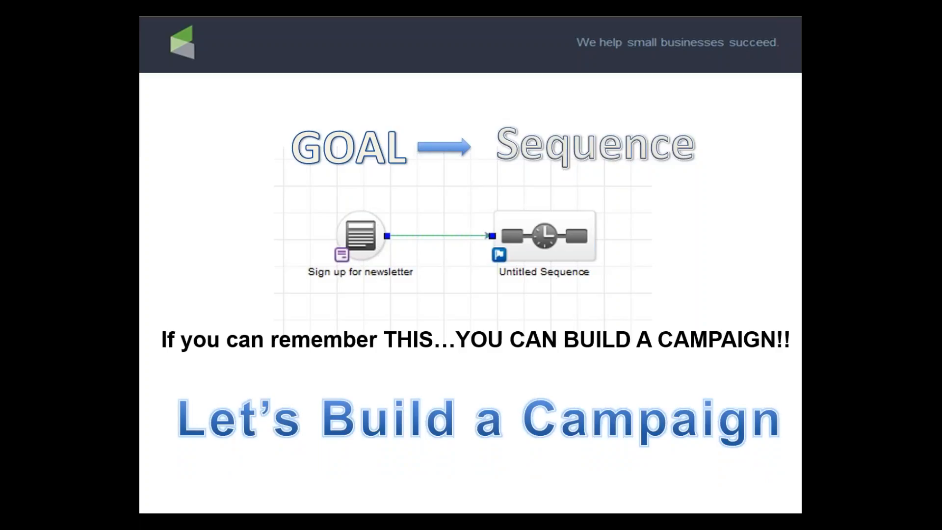
Switch to the Infusionsoft browser window, maximize it and open the Campaign Builder.
left_click_drag(139, 1, 358, 58)
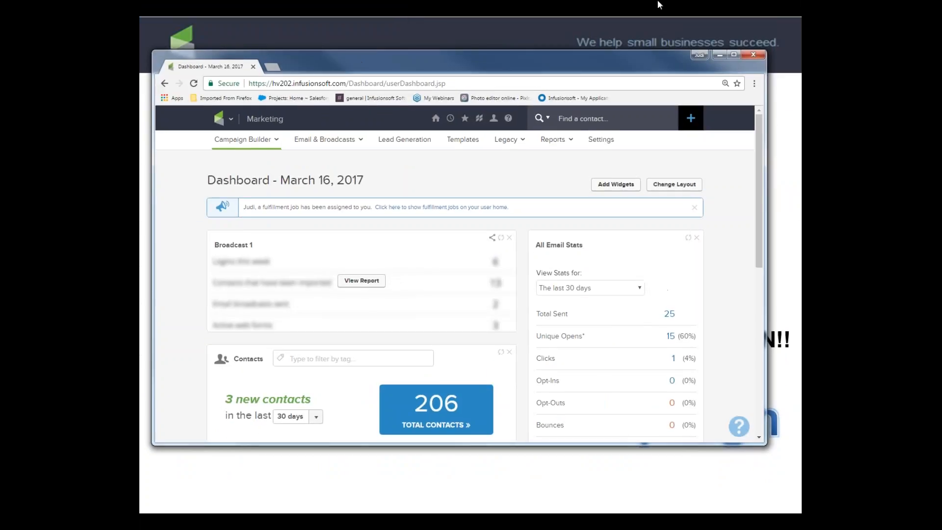
left_click(734, 54)
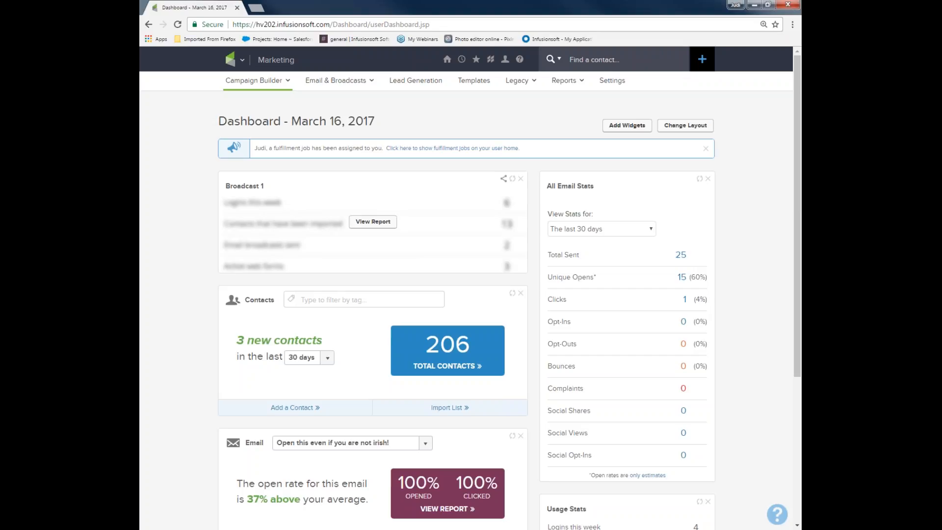
mouse_move(242, 61)
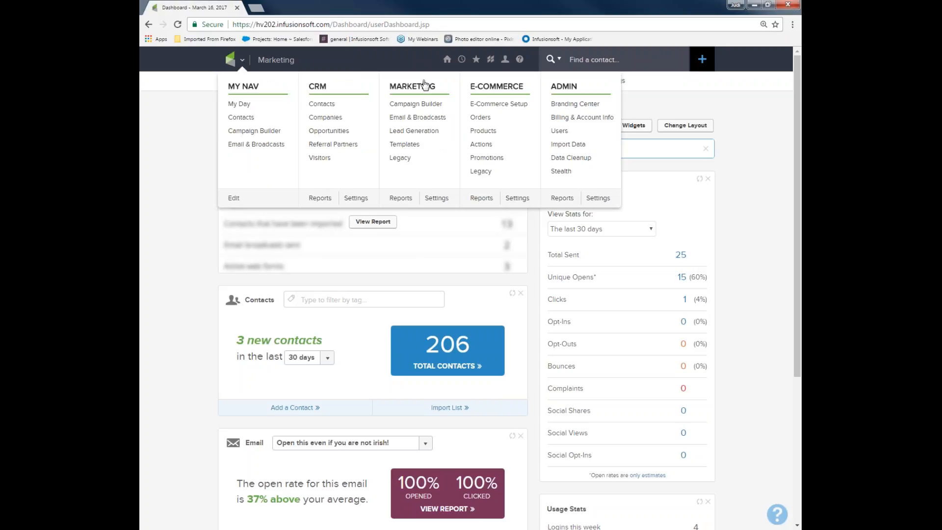
left_click(425, 106)
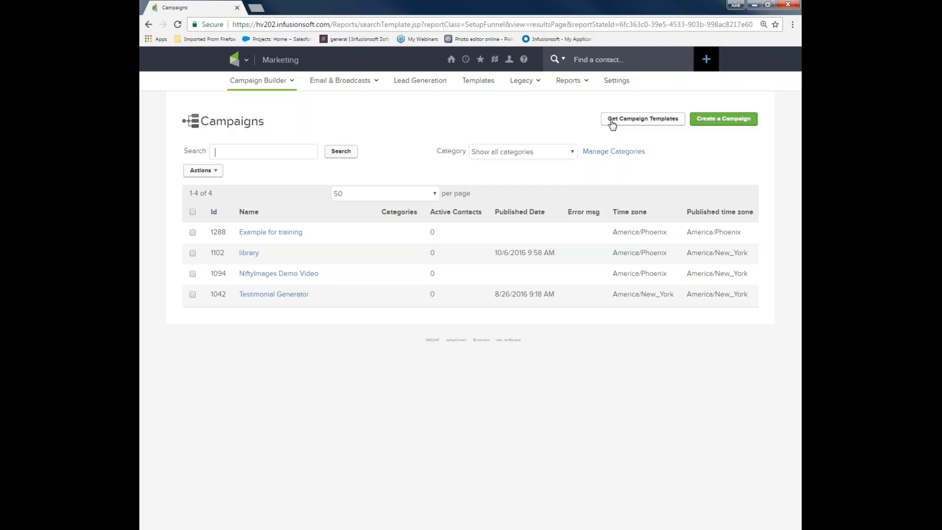
Create a new campaign named "get my offers".
left_click(716, 122)
left_click(710, 123)
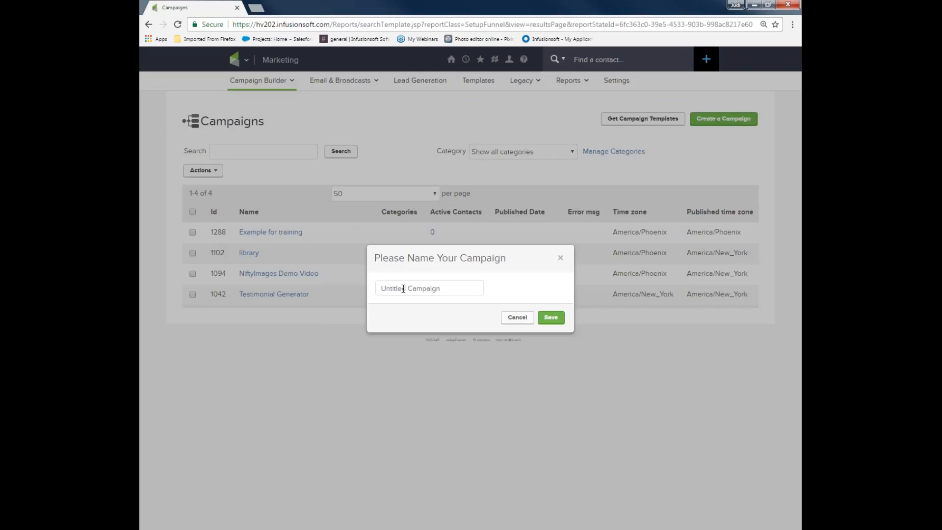
type("ge")
left_click_drag(454, 293, 316, 290)
type("get my offers")
left_click(552, 318)
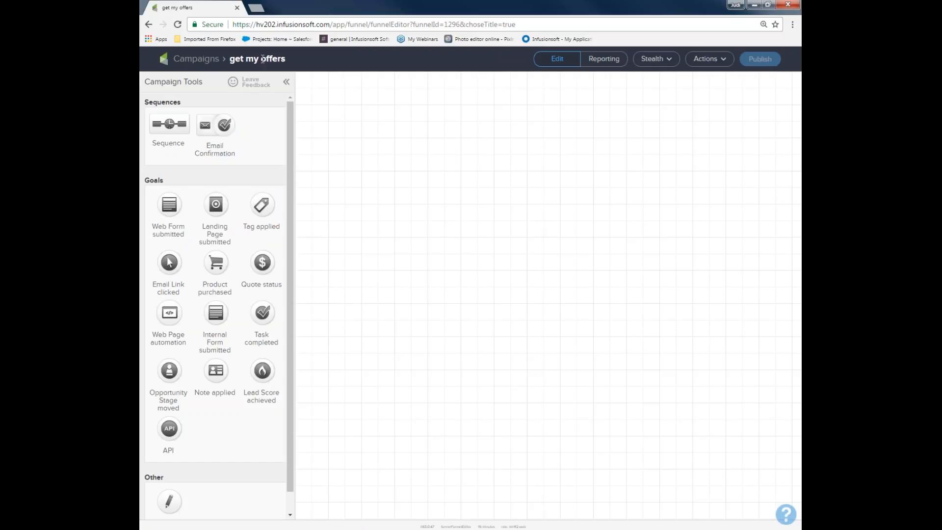
left_click(706, 59)
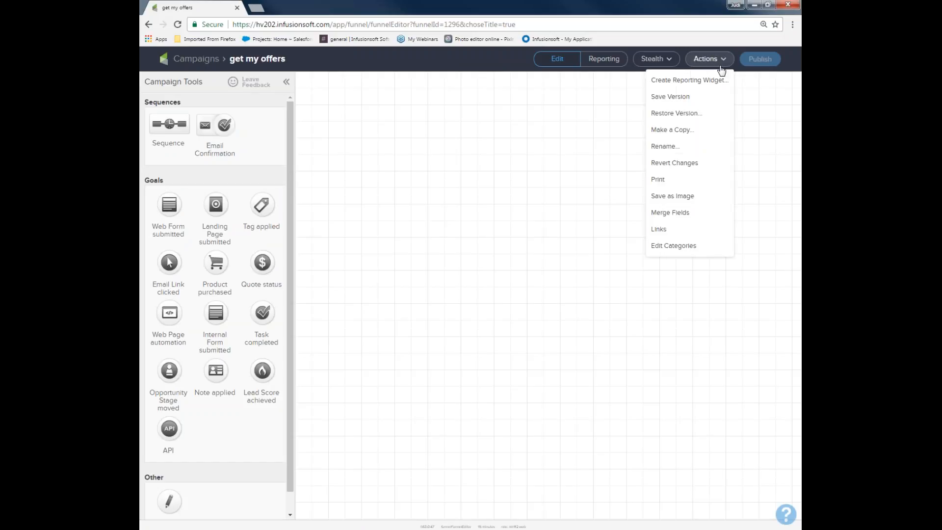
left_click(662, 64)
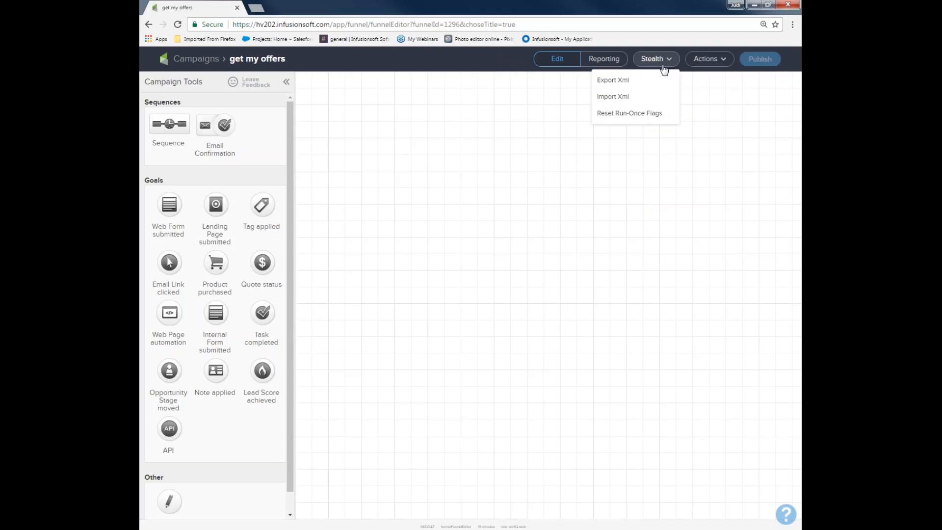
left_click(713, 59)
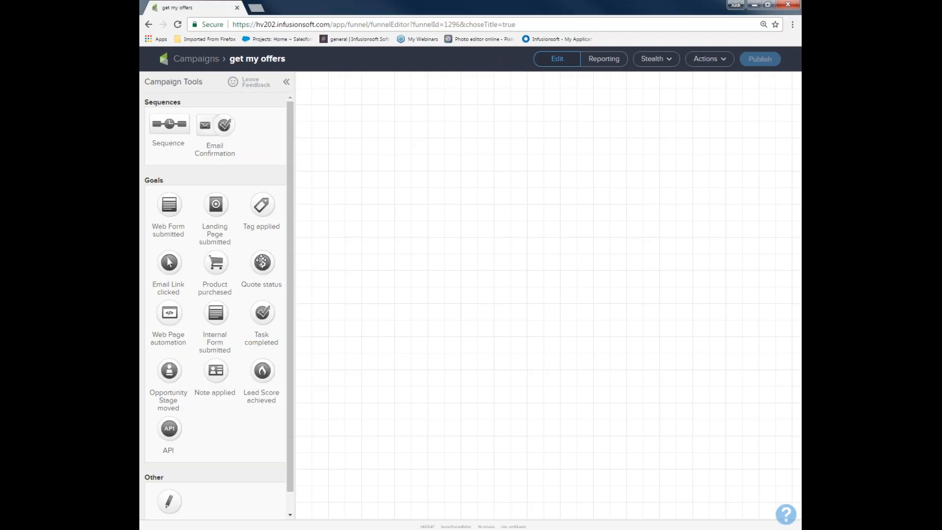
left_click_drag(173, 187, 145, 76)
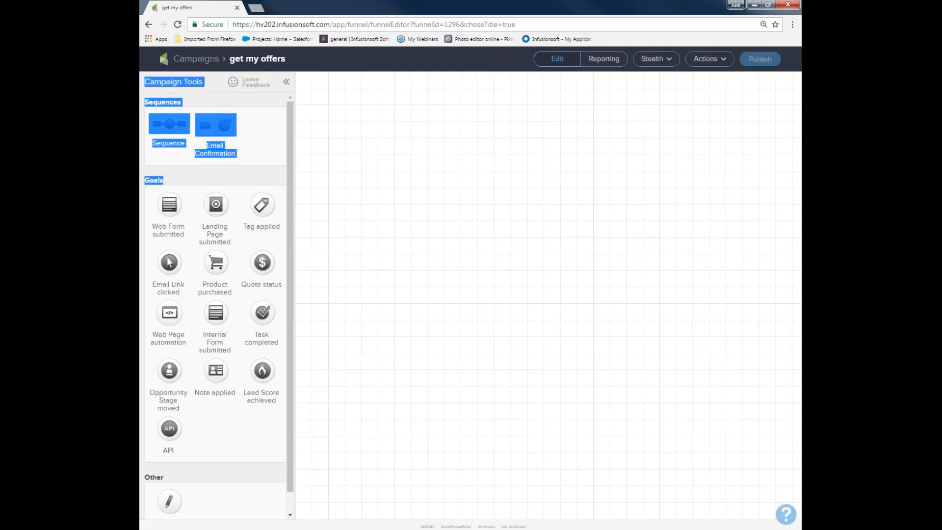
mouse_move(145, 186)
left_mouse_down()
mouse_move(159, 183)
mouse_move(145, 186)
left_mouse_up()
left_click(190, 203)
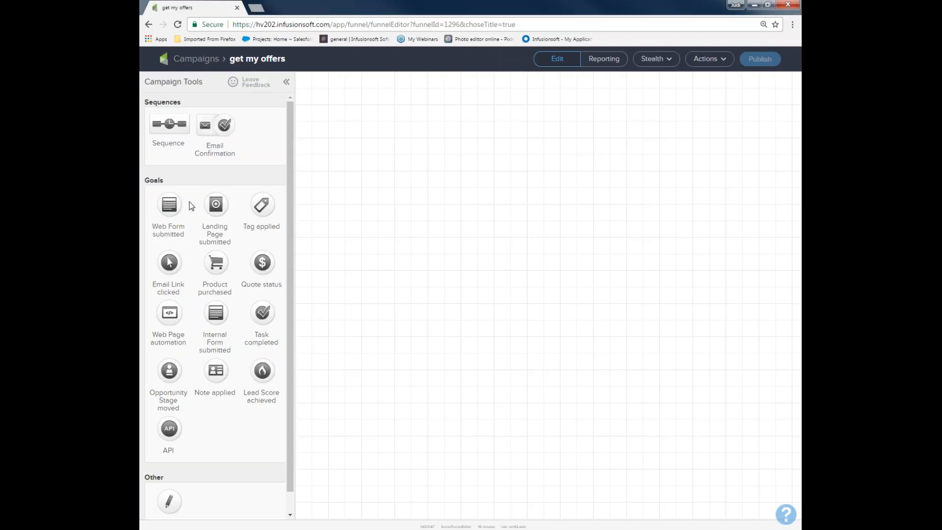
Place a Web Form submitted goal on the empty canvas and name it "offer sign up".
left_click_drag(169, 205, 345, 188)
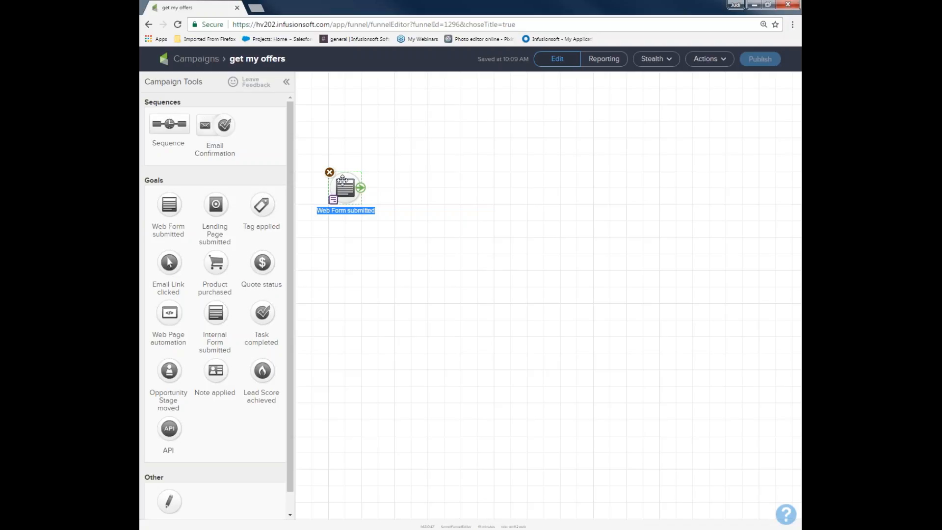
type("of")
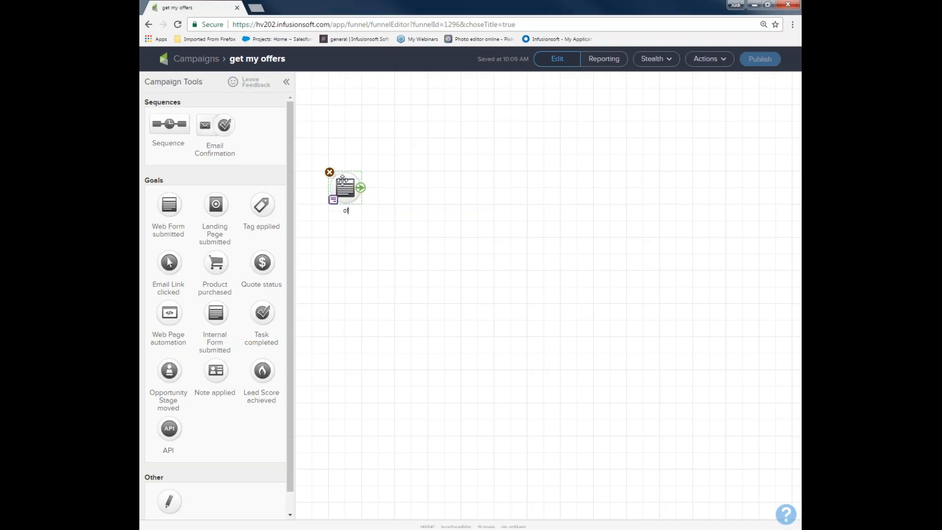
type("fer sign up")
left_click(363, 269)
left_click_drag(311, 150, 391, 229)
Add a sequence beside the offer sign up goal and name it "offer delivery".
left_click_drag(184, 100, 428, 171)
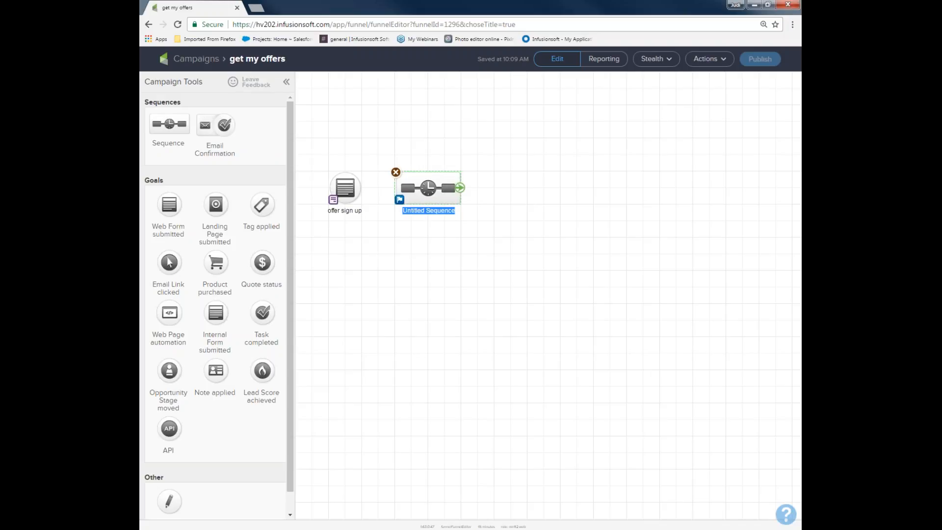
type("offer delivery")
left_click_drag(320, 154, 378, 225)
left_click_drag(375, 136, 501, 236)
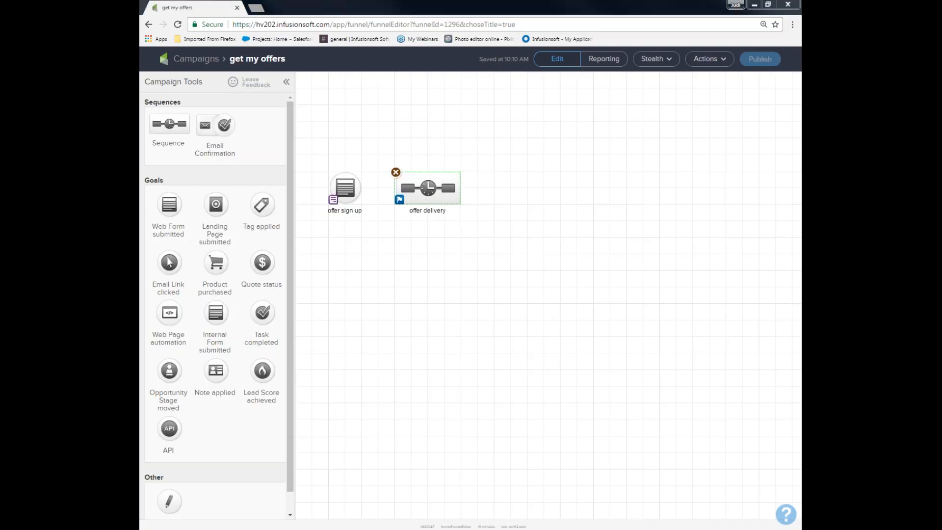
Connect the offer sign up goal to the offer delivery sequence.
mouse_move(349, 187)
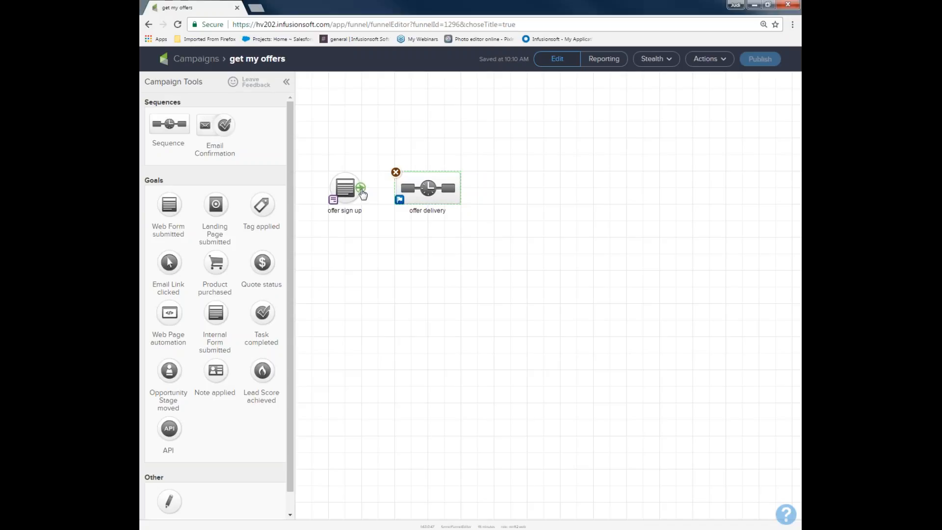
left_click_drag(372, 187, 422, 188)
left_click_drag(307, 154, 373, 240)
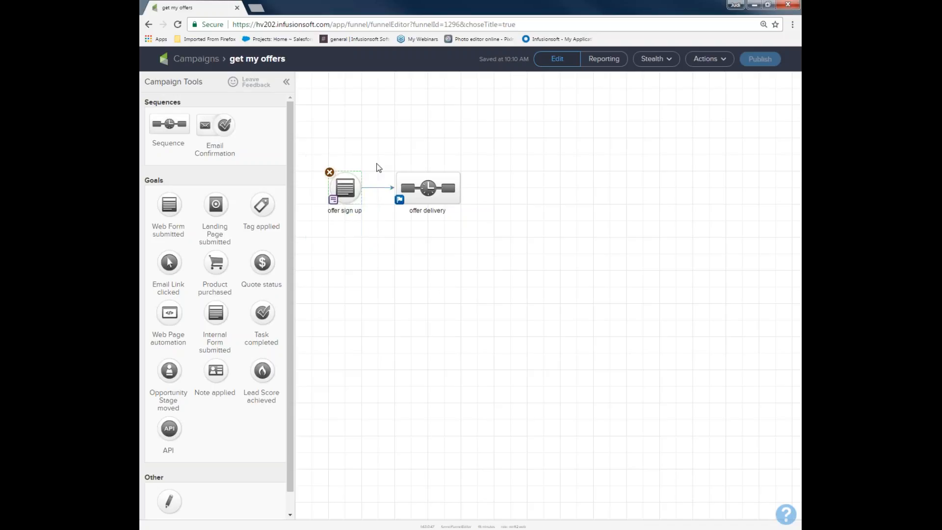
left_click_drag(379, 158, 499, 231)
left_click_drag(314, 145, 501, 243)
Add a Product purchased goal connected from the offer delivery sequence and name it "bought coaching program".
left_click_drag(216, 263, 525, 189)
mouse_move(460, 189)
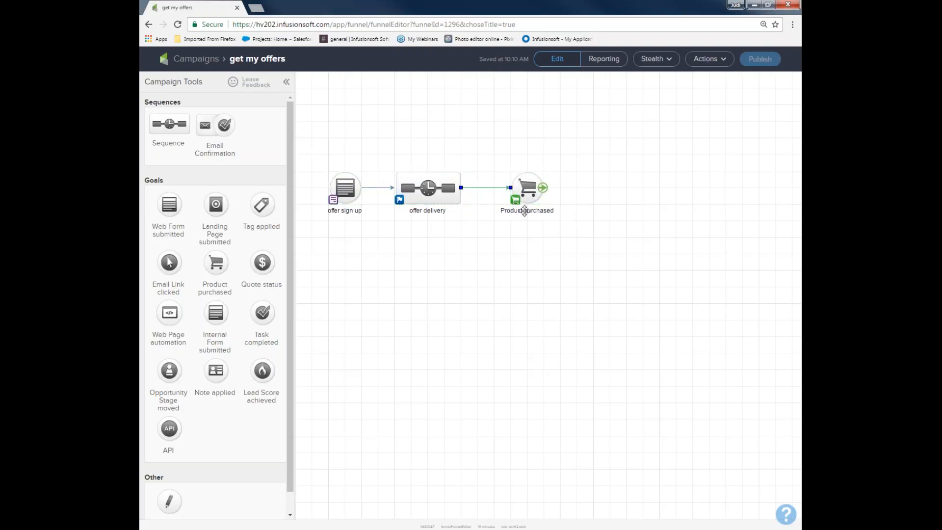
left_click(524, 211)
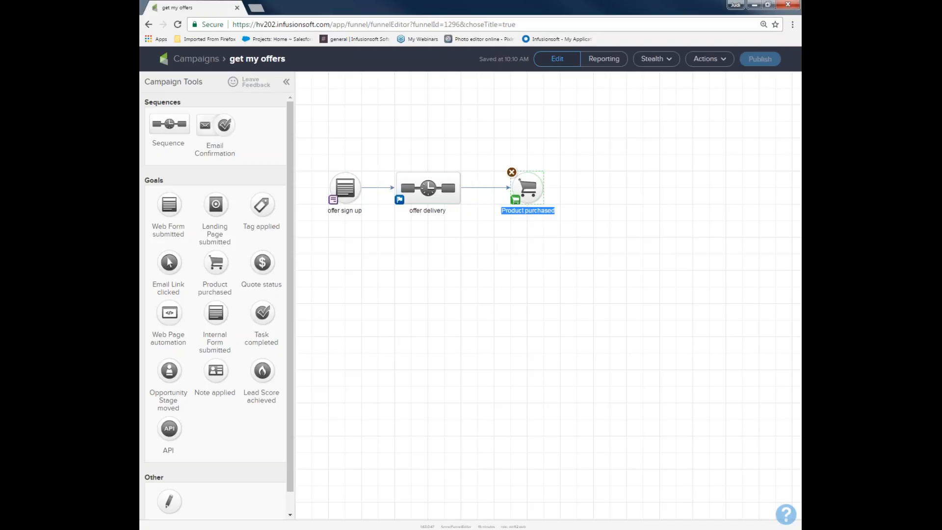
type("bought coaching program")
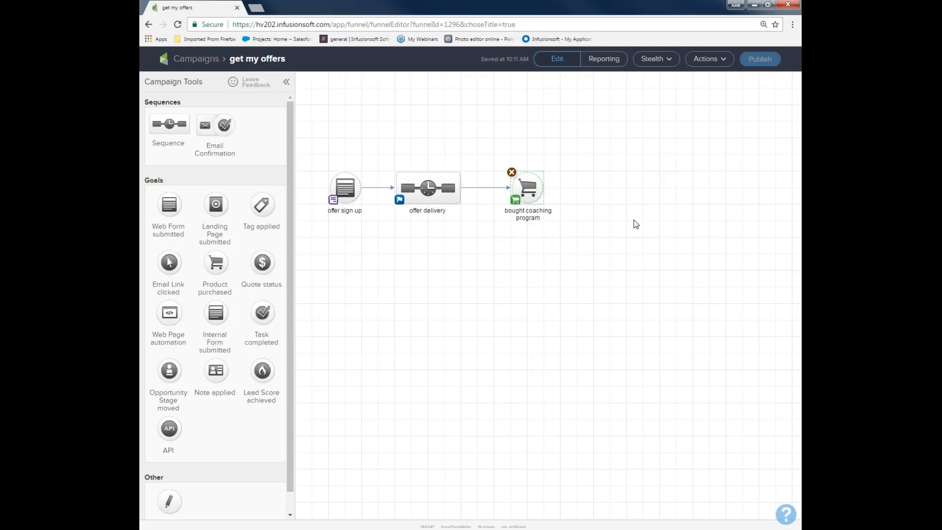
left_click_drag(317, 156, 376, 214)
left_click_drag(384, 140, 486, 224)
left_click_drag(496, 139, 580, 229)
Open the offer sign up web form for editing.
mouse_move(344, 185)
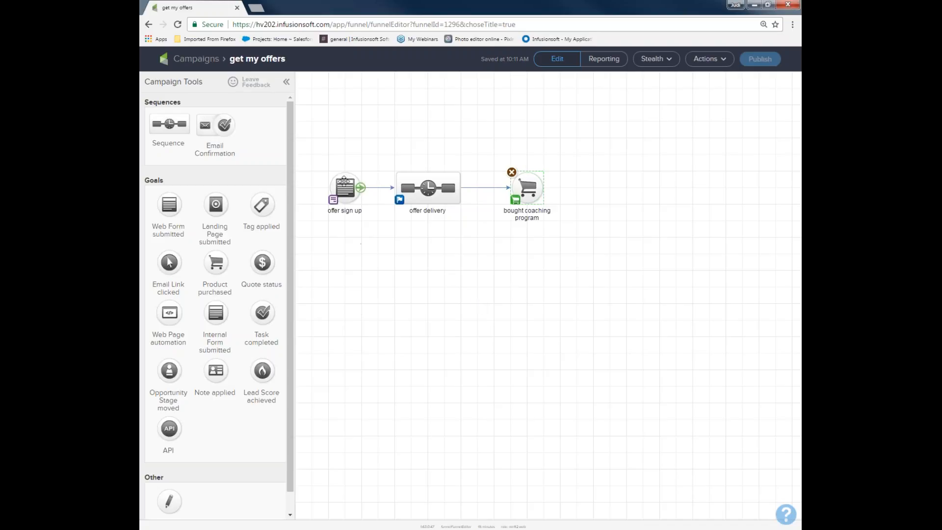
left_click(343, 185)
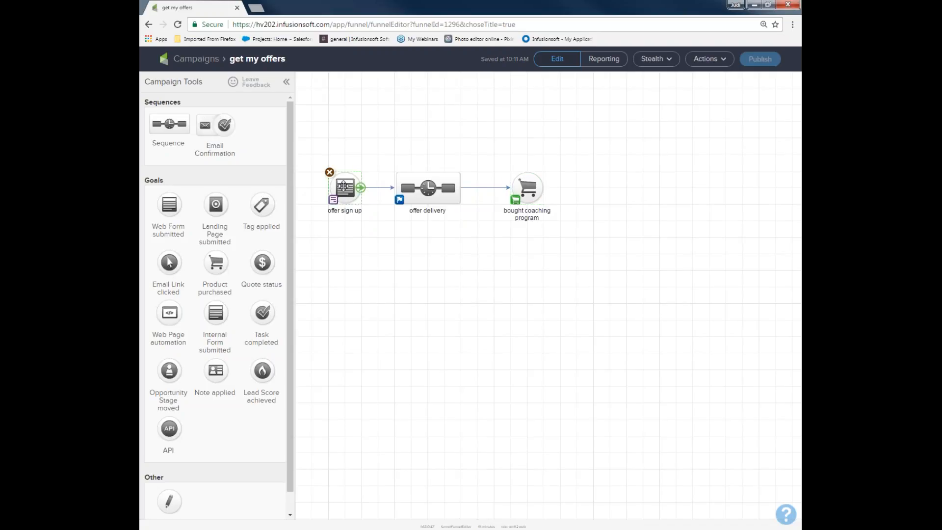
double_click(343, 186)
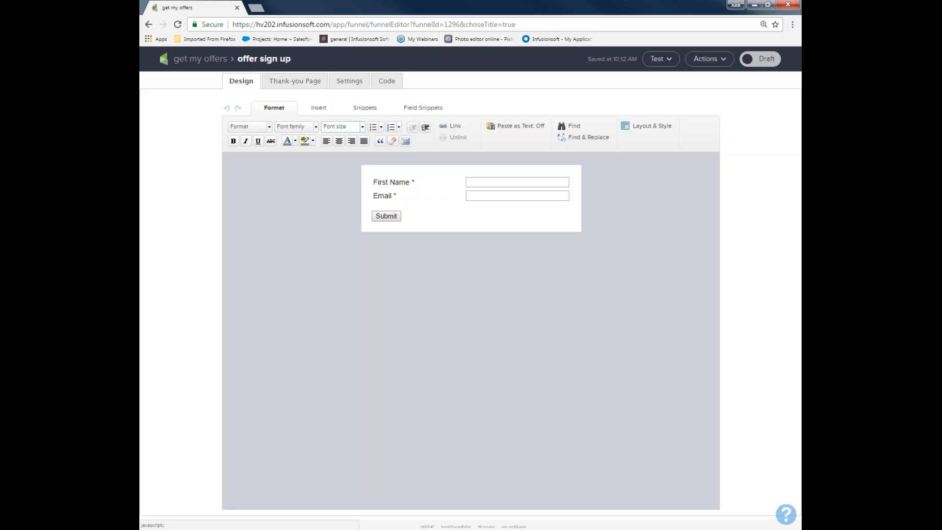
Add the title "Get my amazing offers!!!" above the form fields, with a 15 px spacer beneath it.
left_click(362, 109)
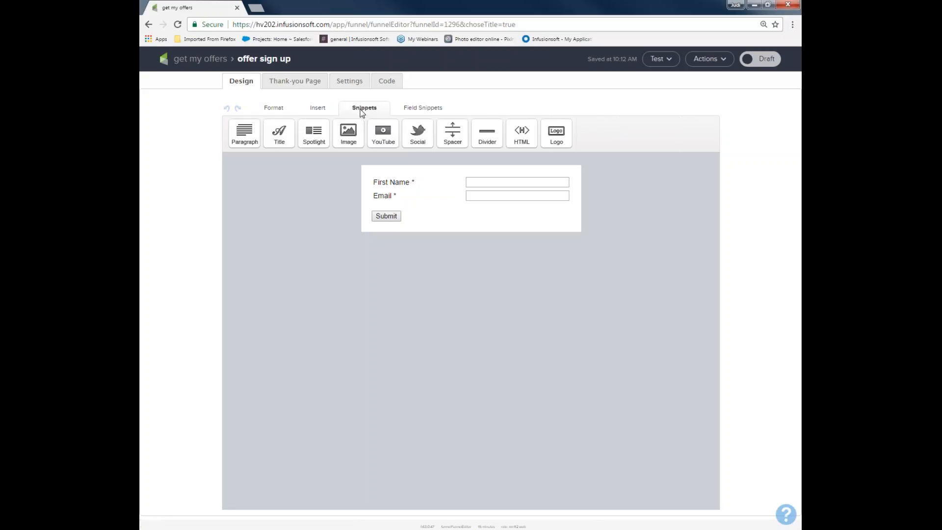
left_click_drag(279, 131, 346, 185)
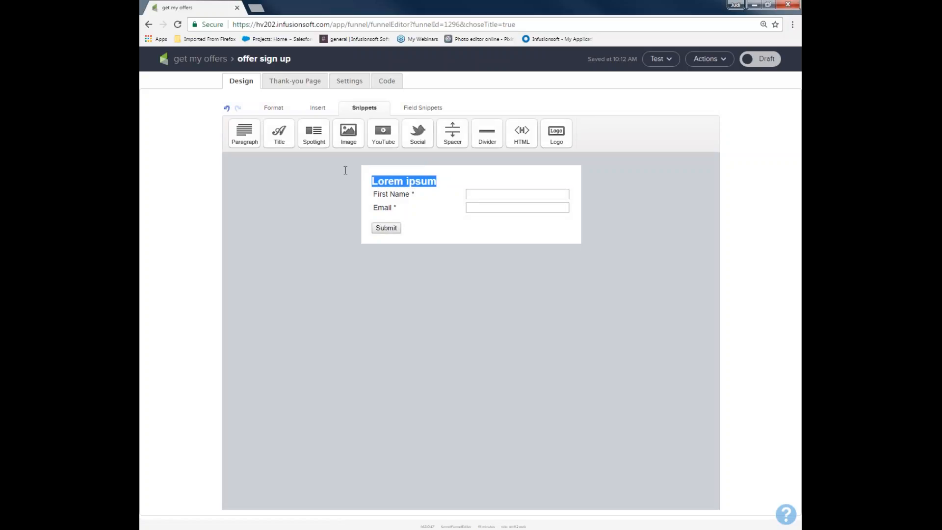
type("Get my amazing offers!!!")
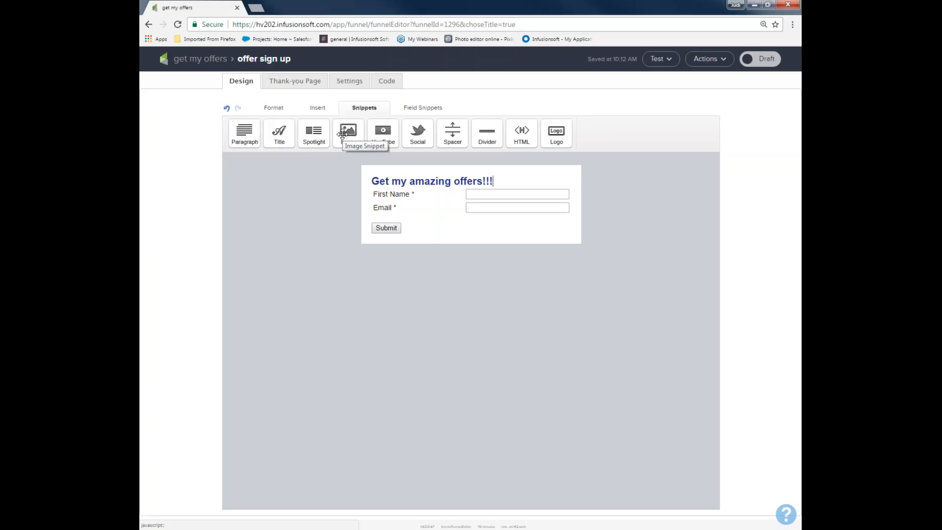
left_click_drag(452, 132, 441, 196)
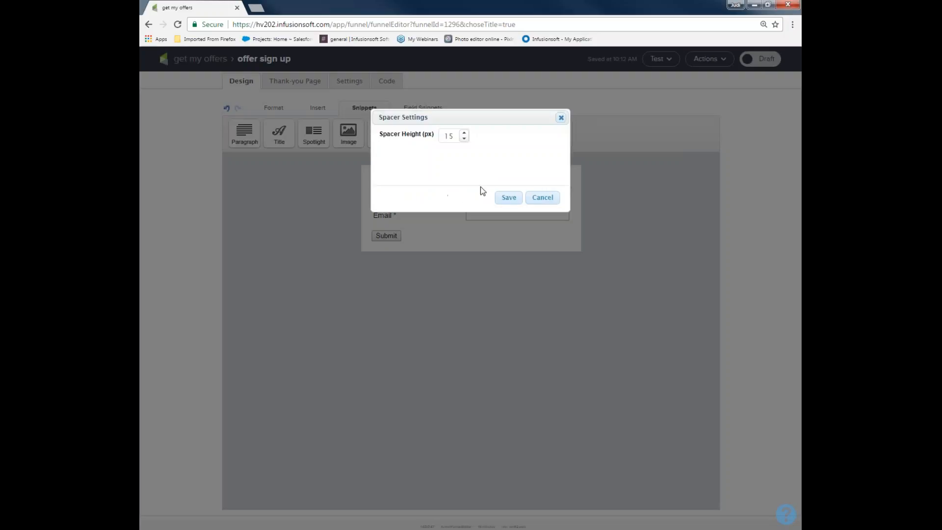
left_click(501, 198)
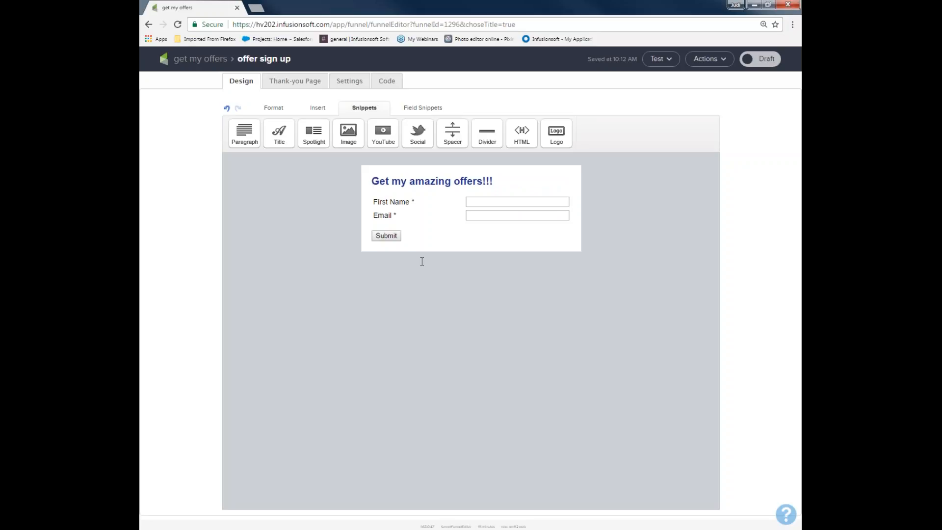
Show the Last Name field in the form's name field settings and save them.
mouse_move(394, 203)
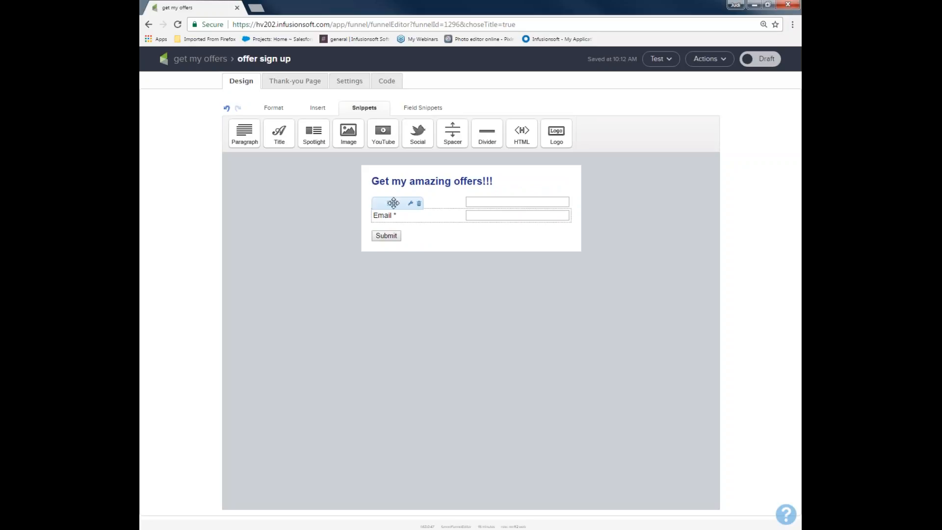
left_click(416, 109)
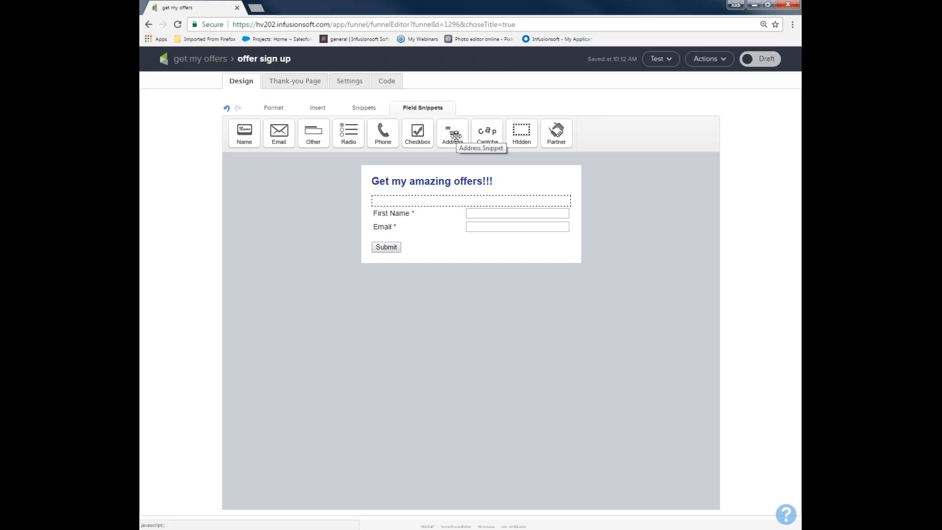
left_click(414, 208)
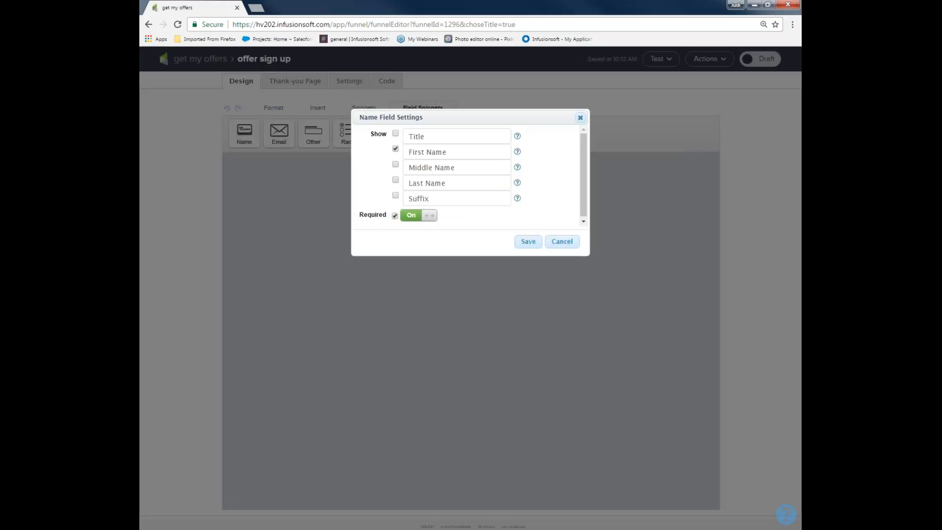
left_click(396, 180)
left_click(530, 243)
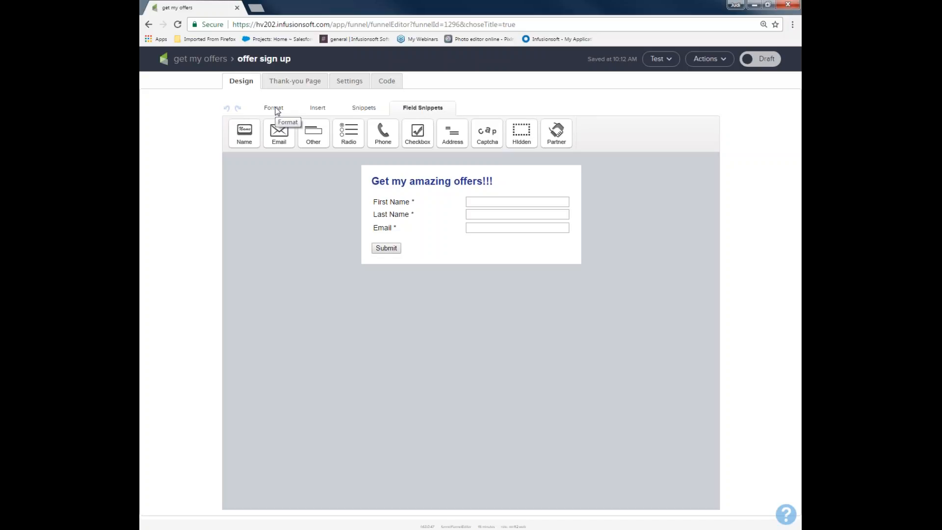
Change the form's submit button label to "Send my offers!" and keep its alignment set to Left.
double_click(384, 250)
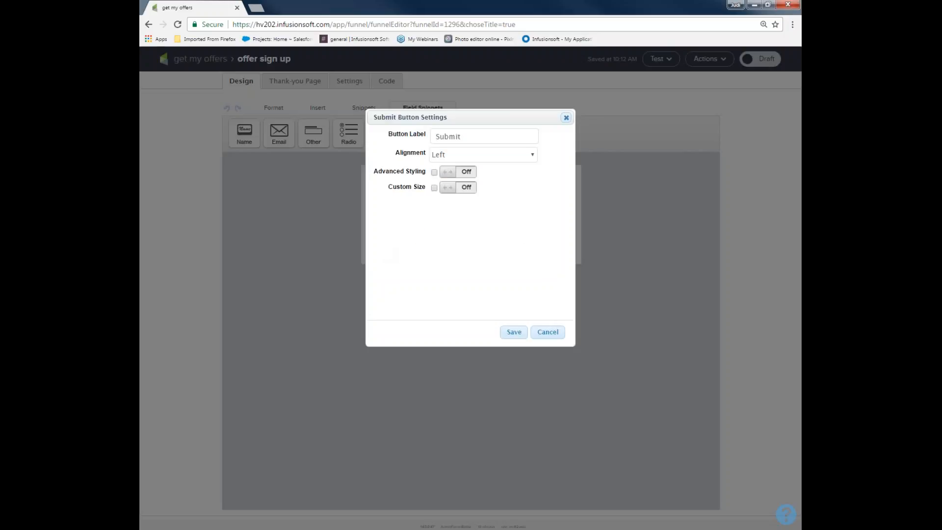
left_click_drag(479, 139, 413, 140)
type("Get offers now!")
left_click_drag(535, 140, 430, 139)
type("S")
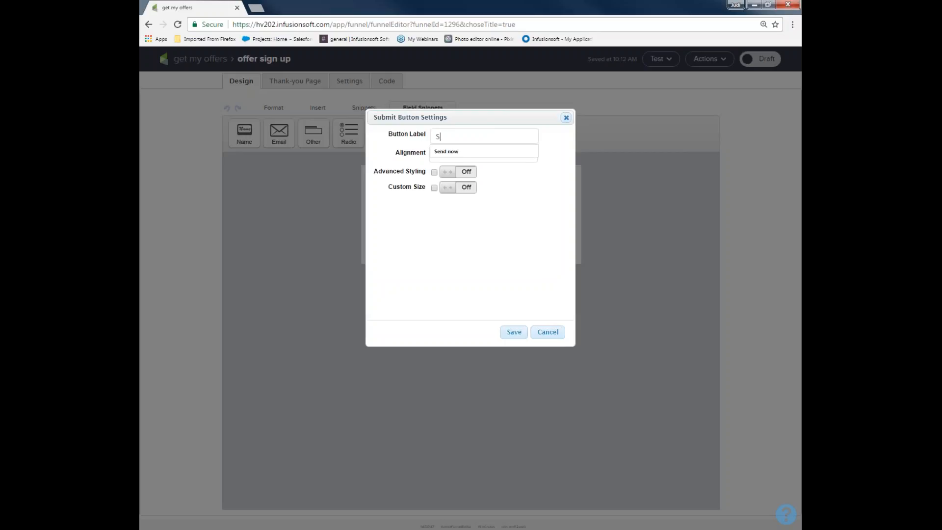
type("end my offers!")
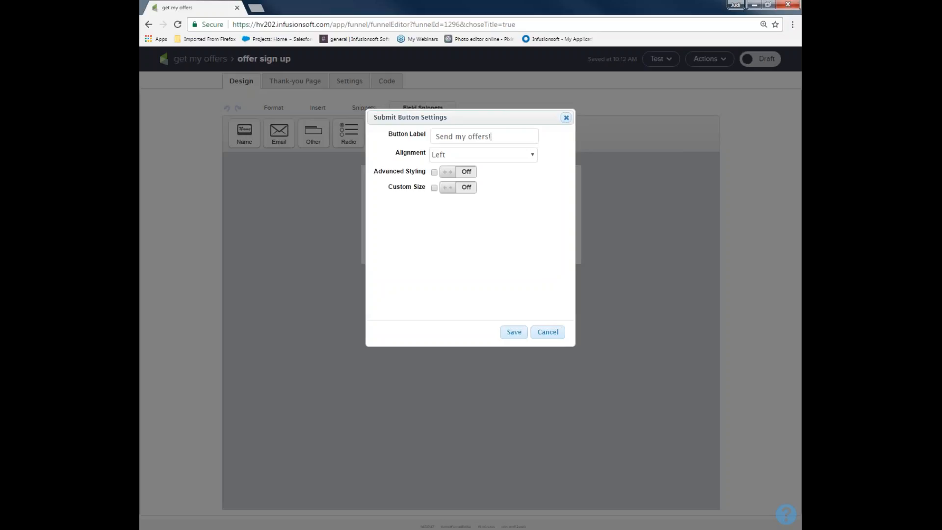
left_click(483, 155)
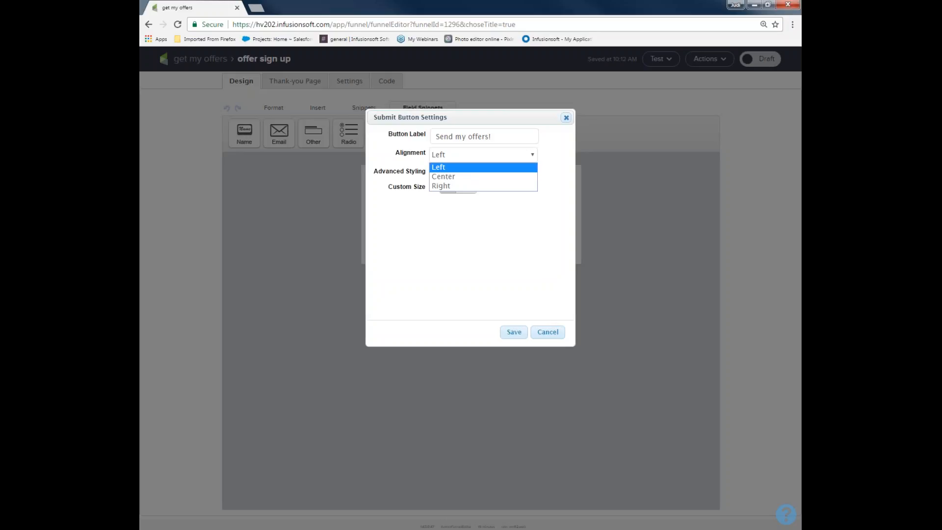
left_click(406, 159)
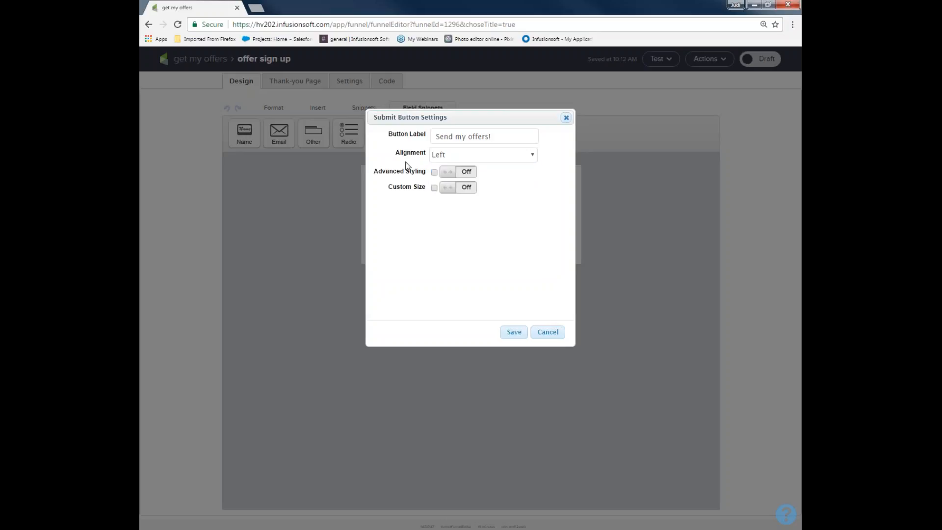
Turn on advanced styling for the submit button and give it a slightly darkened cyan background color.
left_click(466, 171)
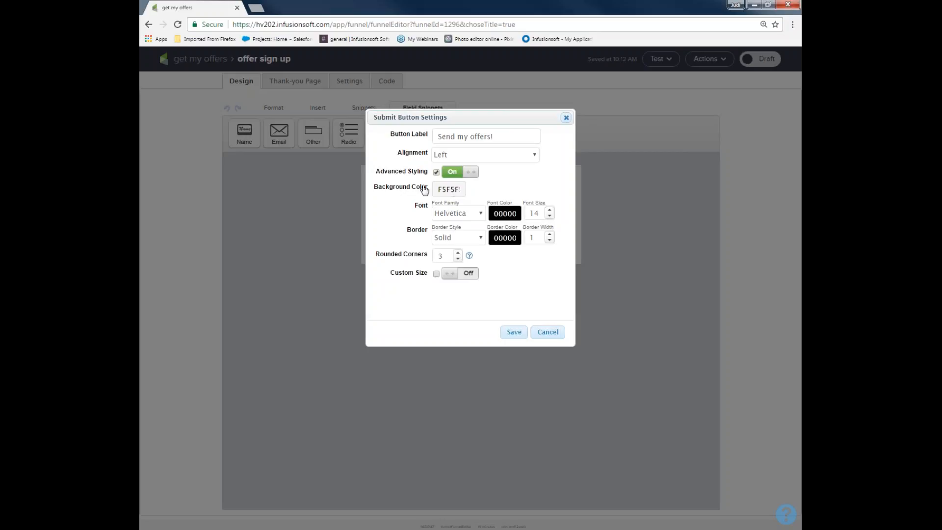
left_click(443, 189)
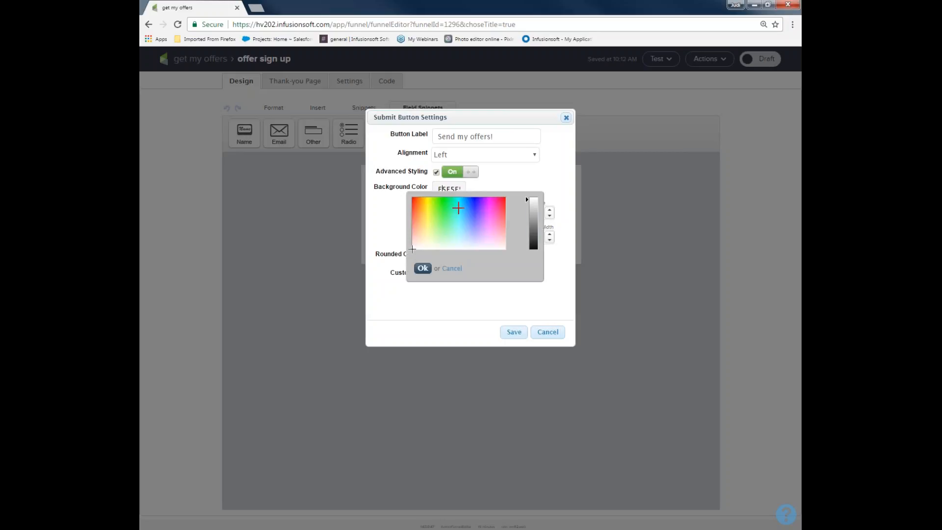
left_click(459, 208)
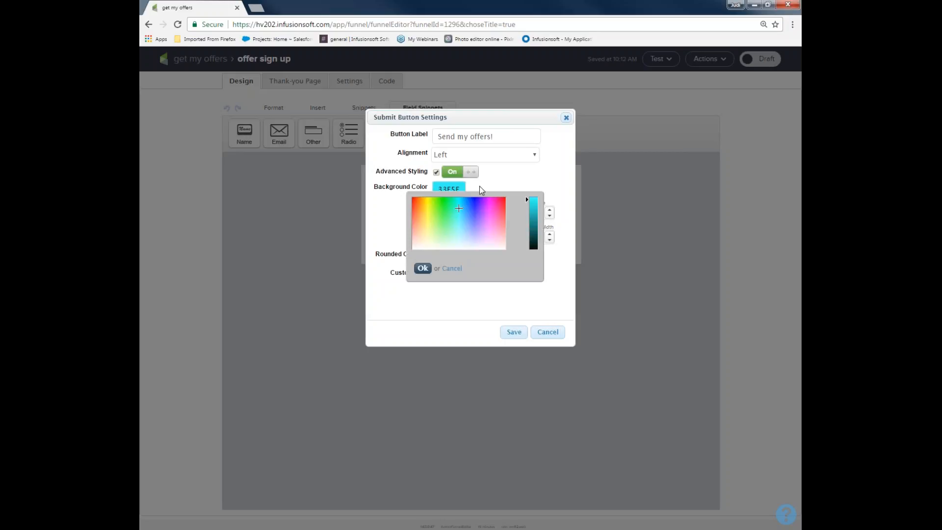
left_click_drag(535, 210, 533, 205)
left_click(422, 268)
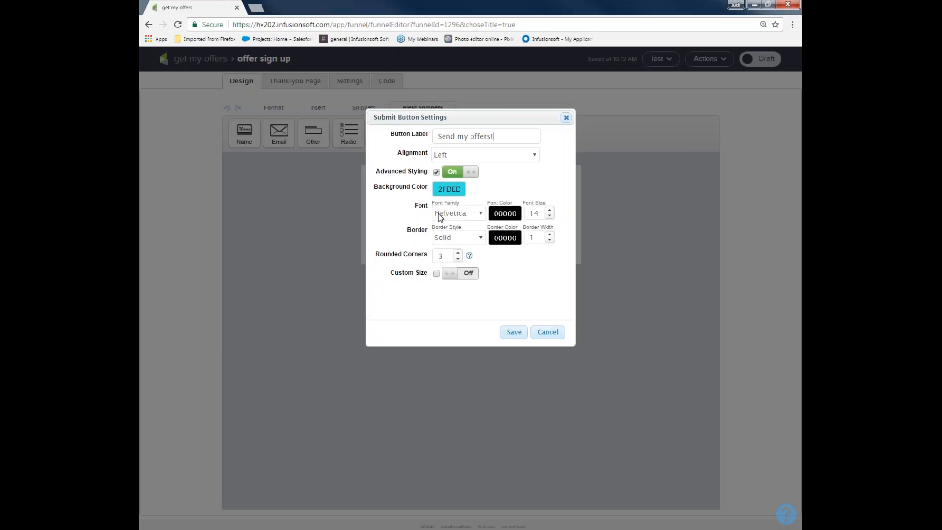
Set the submit button's border width to 3, turn on custom size, and save the button settings.
left_click(549, 235)
left_click(549, 235)
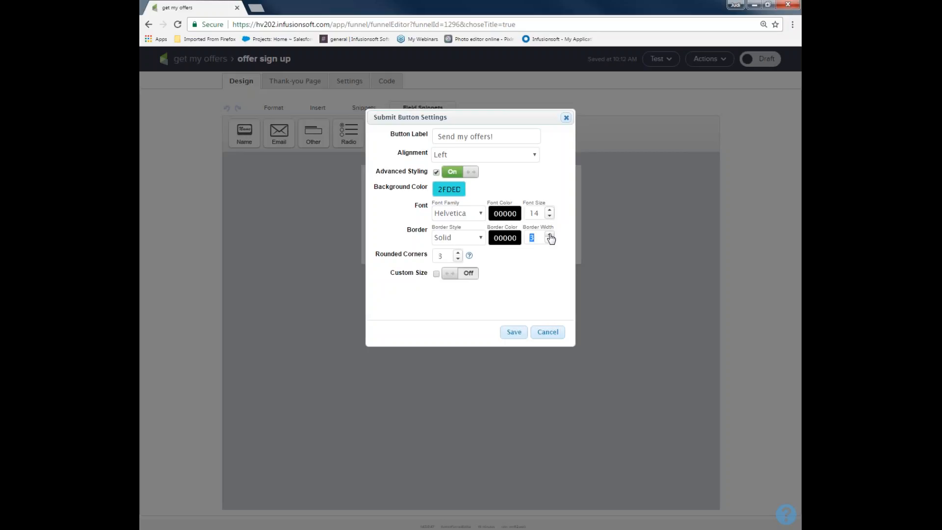
left_click(470, 274)
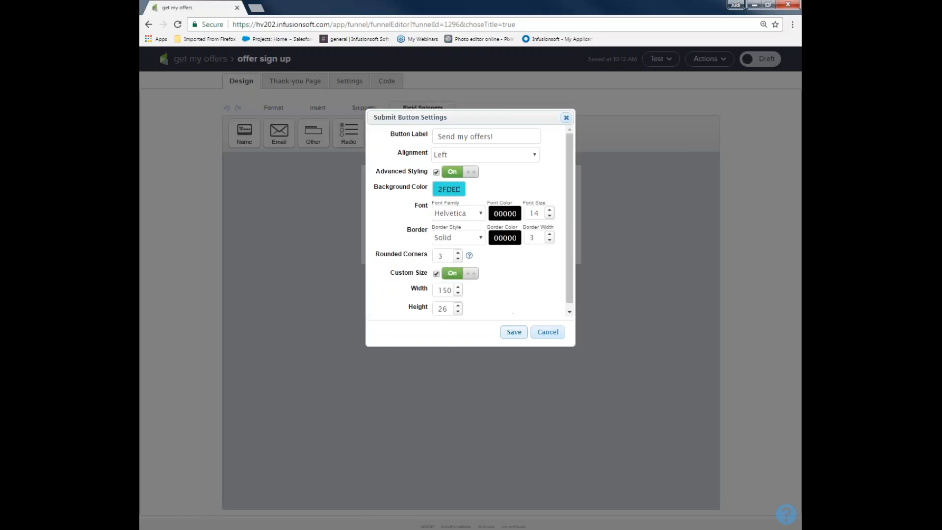
left_click(514, 332)
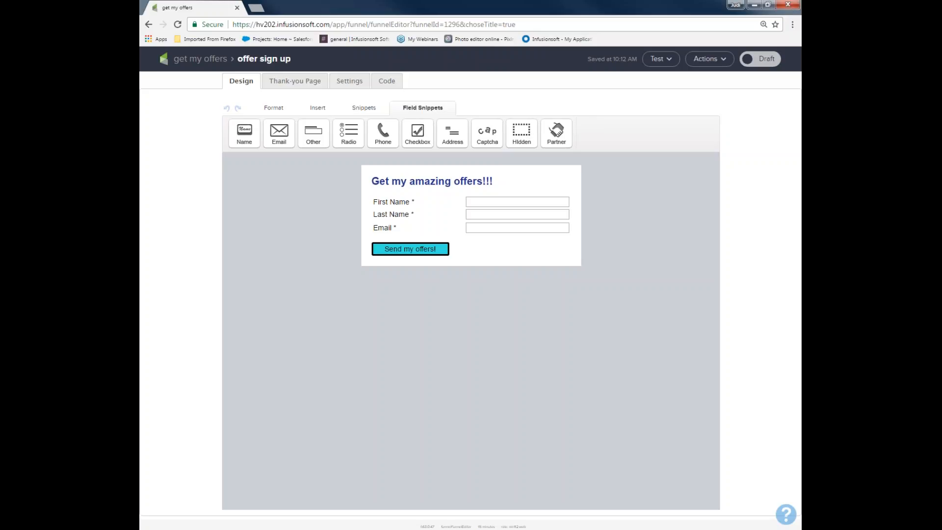
Switch the offer sign up web form from Draft to Ready.
left_click(771, 60)
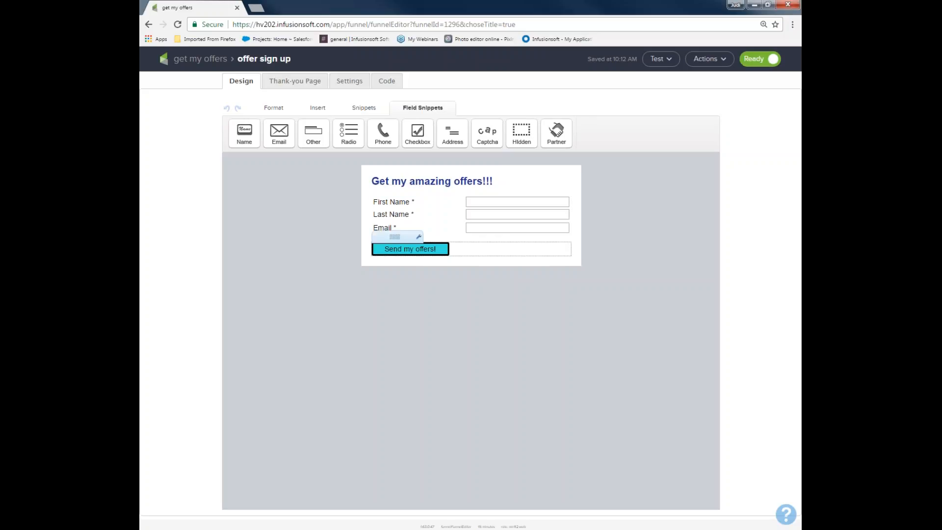
Review the submit button's background color in its settings, keeping the current color.
left_click(418, 236)
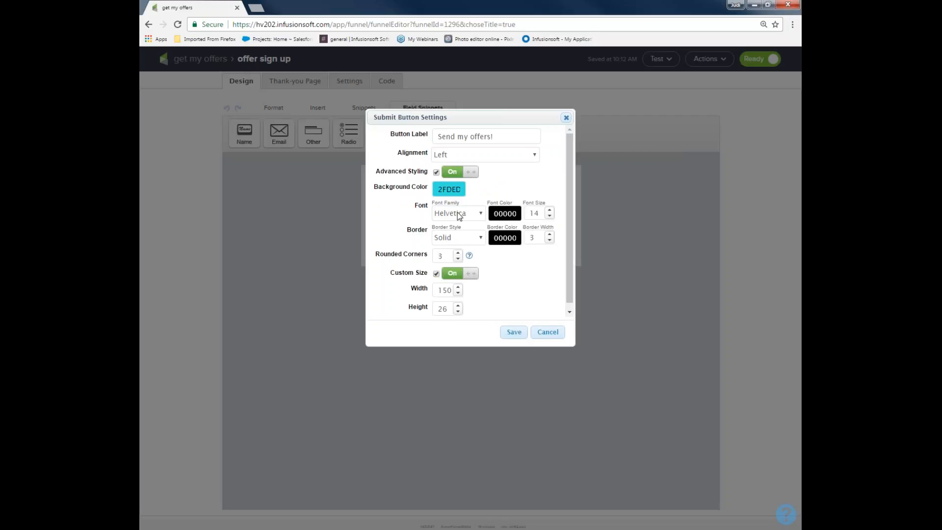
left_click(449, 189)
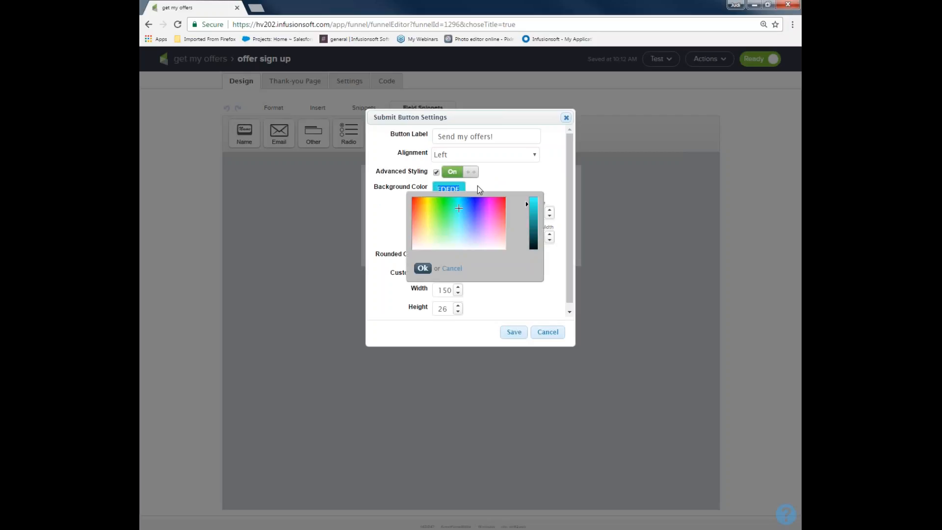
left_click(489, 180)
left_click(422, 268)
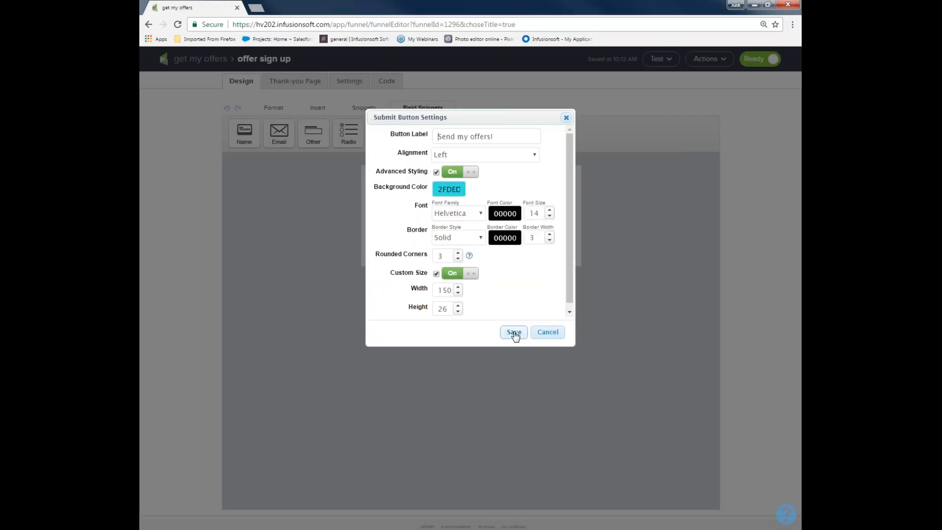
left_click(513, 334)
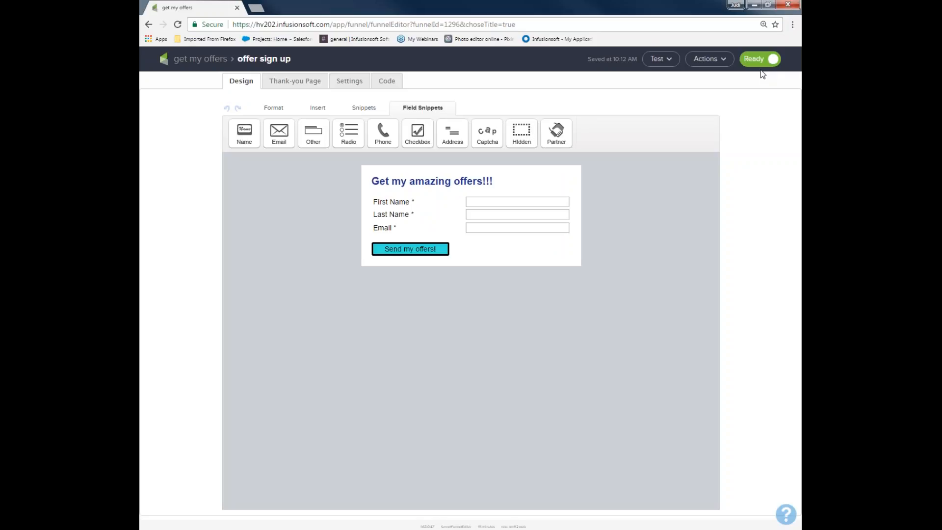
Replace the header banner on the form's thank-you page with the image infusionsoft_hearts.png.
left_click(293, 84)
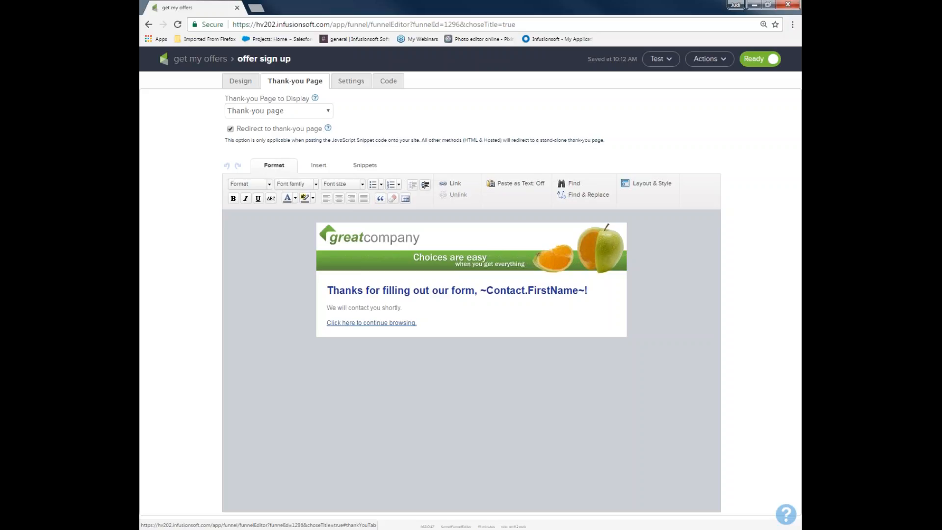
left_click(399, 253)
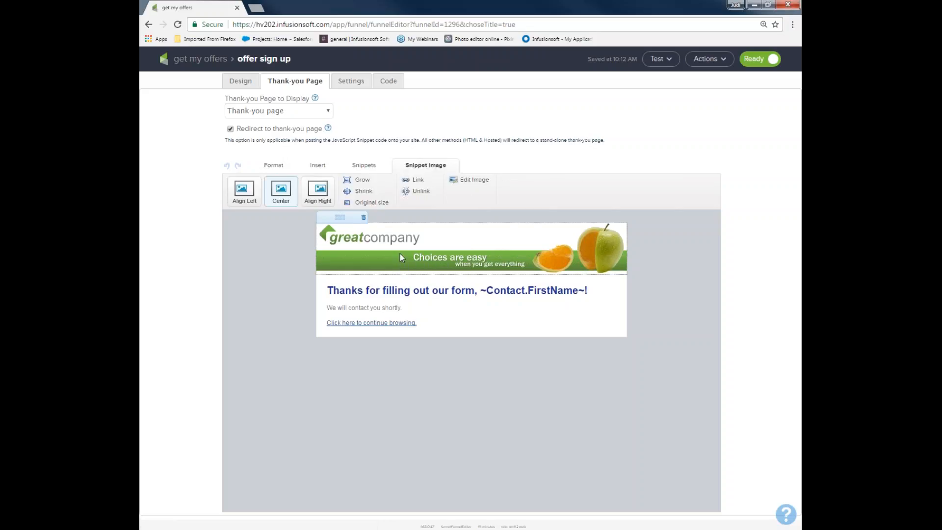
double_click(400, 253)
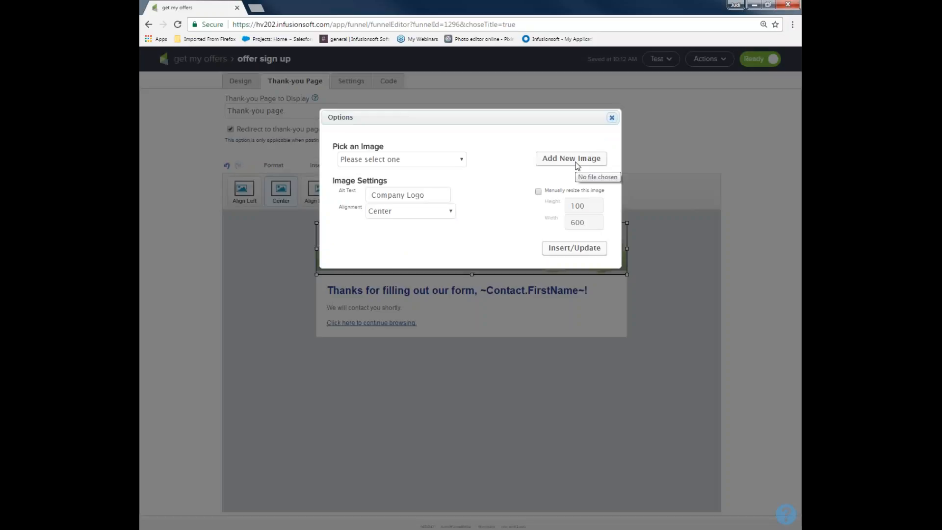
left_click(461, 159)
scroll(392, 317, "down", 8)
scroll(392, 317, "down", 12)
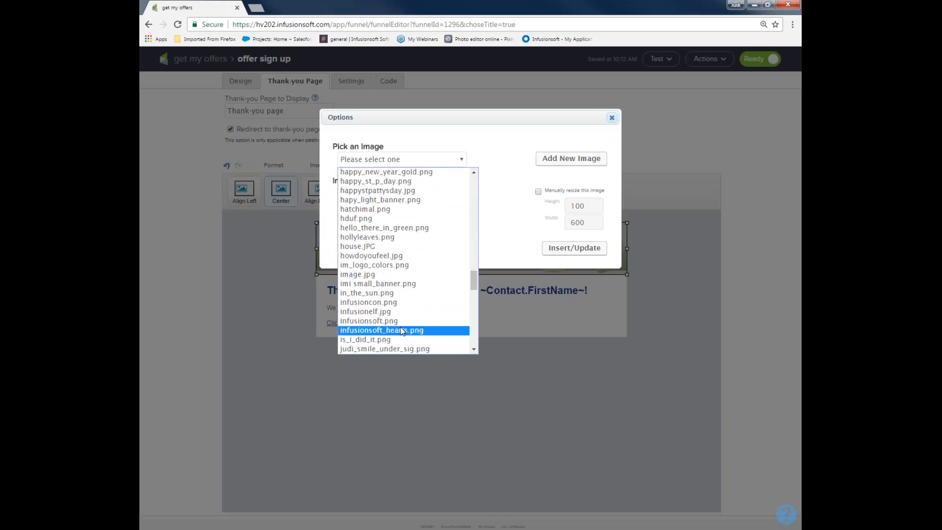
left_click(403, 330)
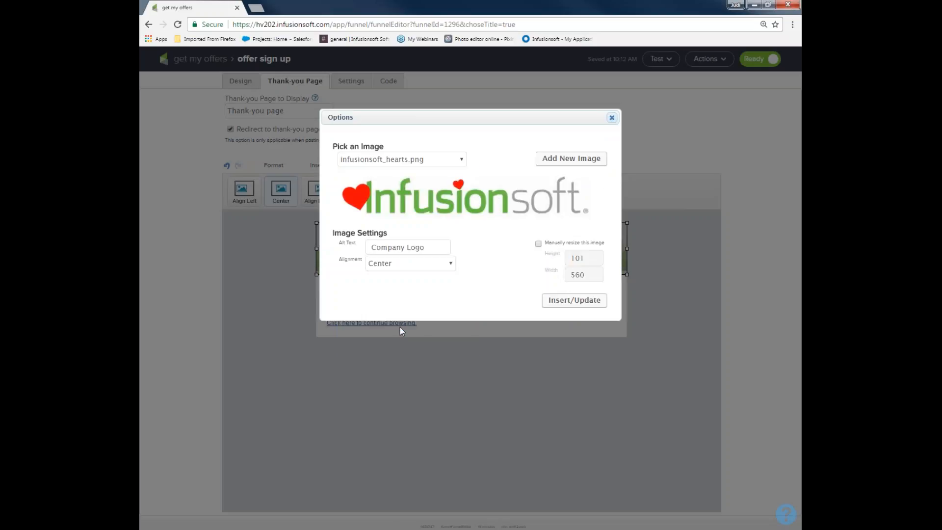
left_click(592, 303)
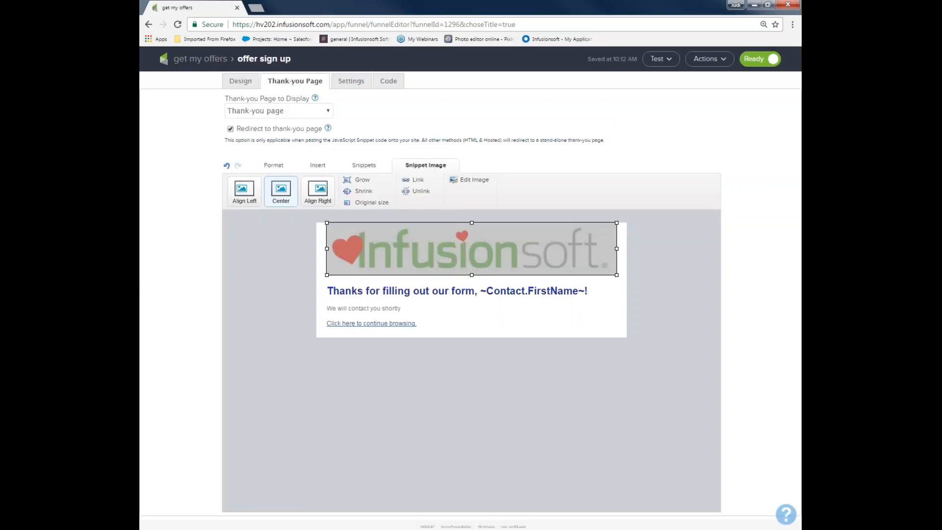
left_click(579, 370)
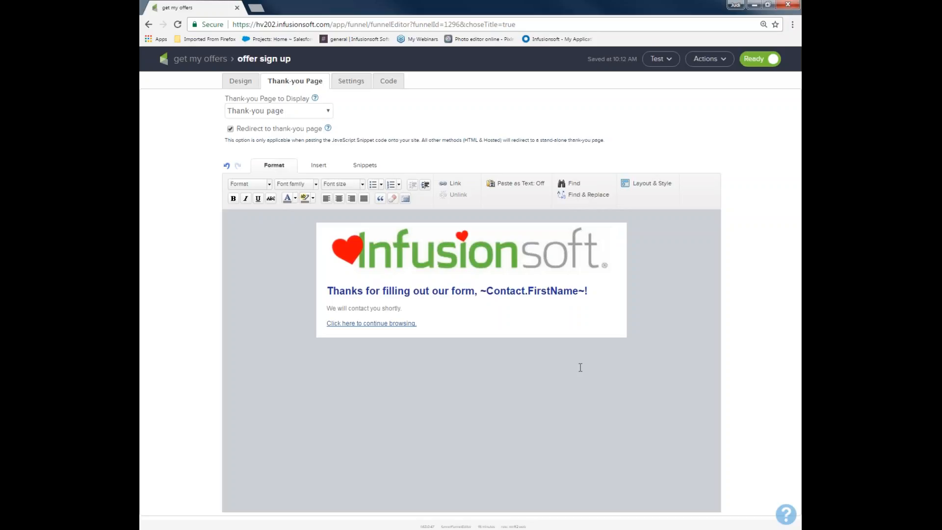
Shrink the Infusionsoft header image on the thank-you page.
left_click(428, 252)
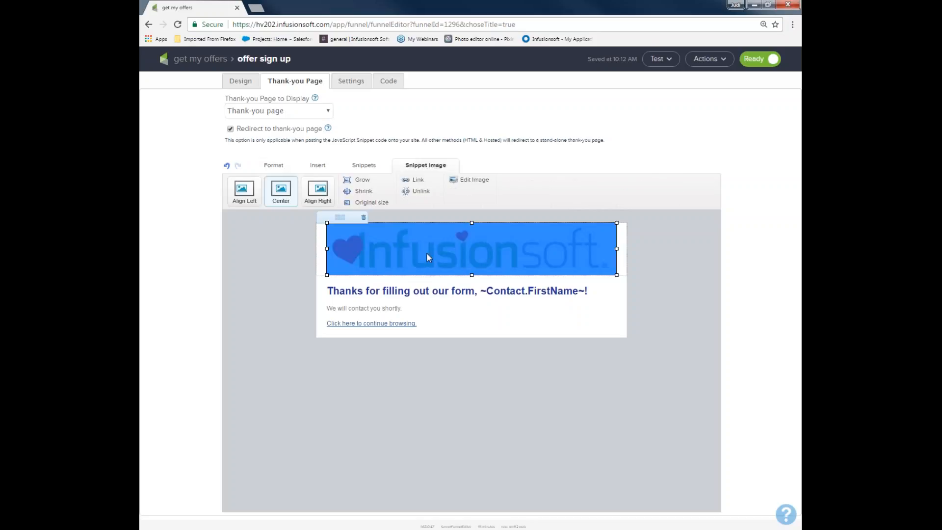
left_click(365, 191)
left_click(367, 192)
left_click(367, 192)
left_click(372, 248)
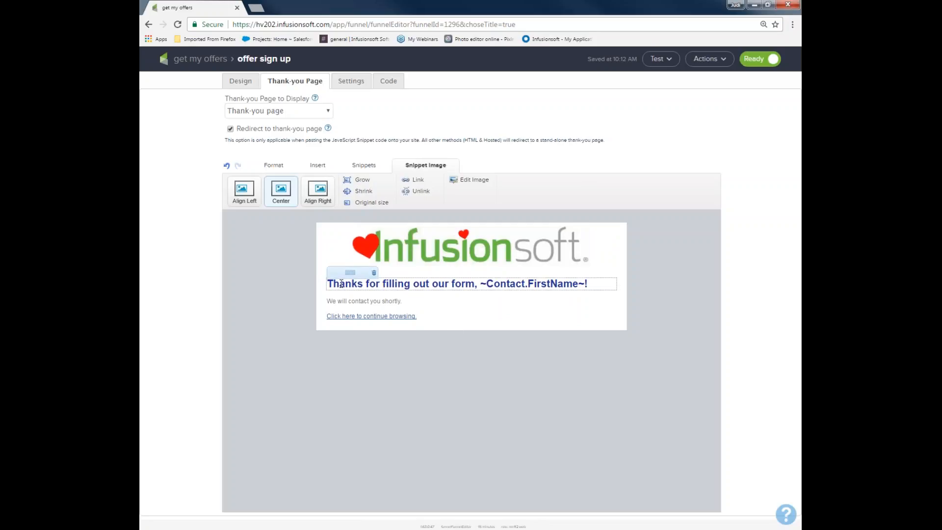
Replace the heading text before the first-name merge field with "You got it. My offers are on there way".
left_click_drag(326, 284, 476, 283)
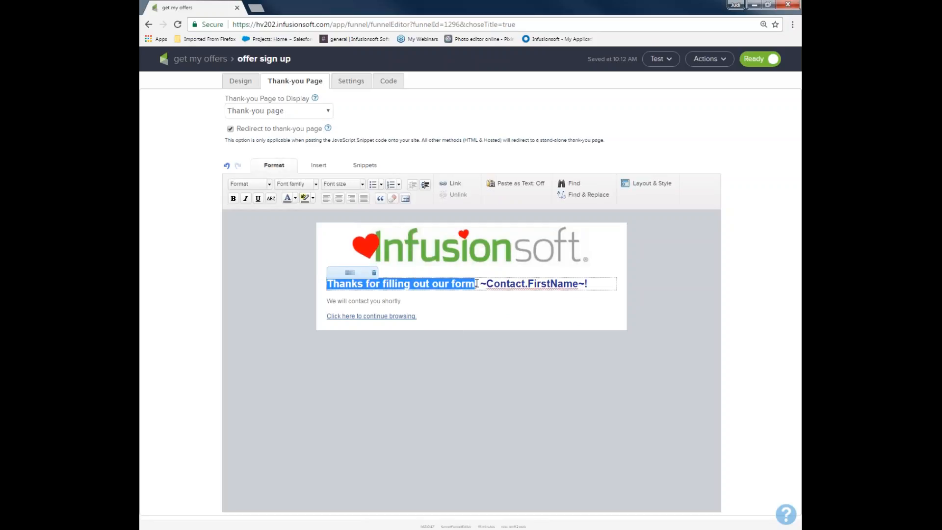
type("You got it")
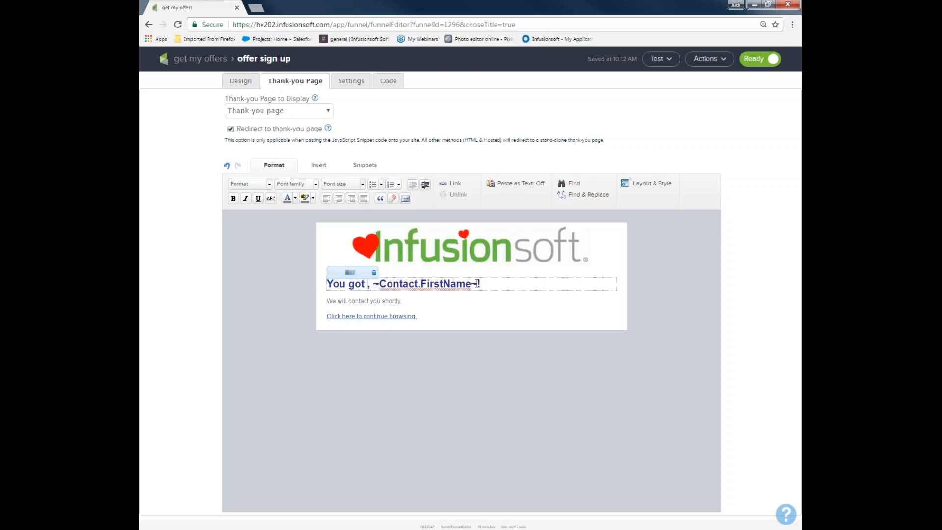
type(". My offer")
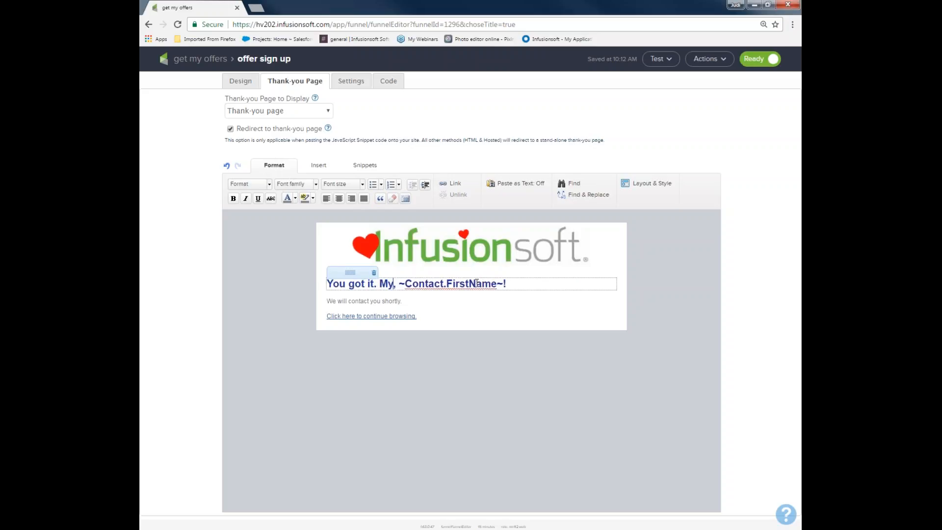
type("s are on the")
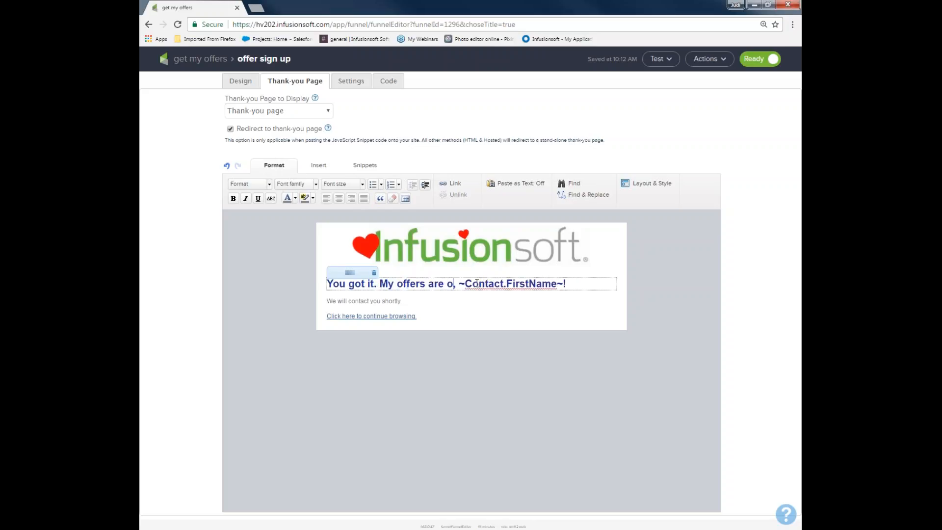
type("re way")
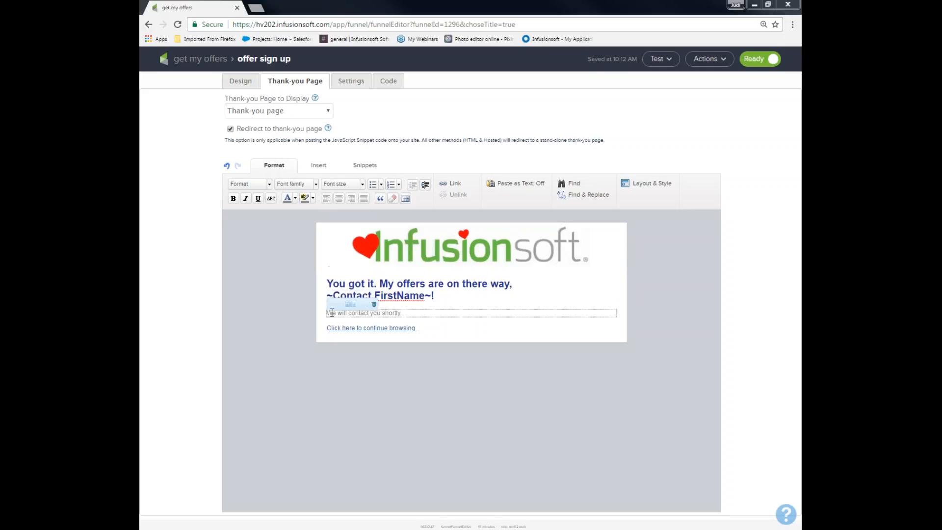
Replace the "Click here to continue browsing." text on the thank-you page with "check out my products".
left_click_drag(406, 312, 332, 320)
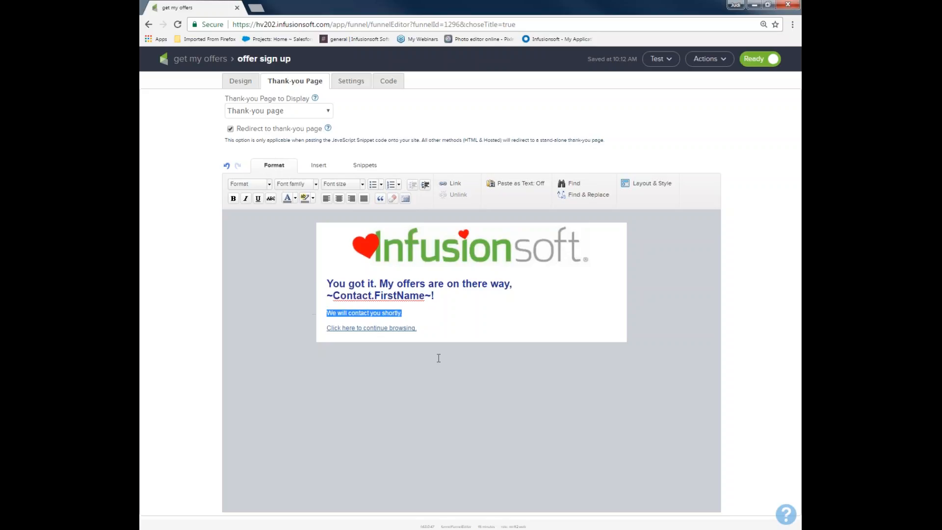
left_click(420, 327)
left_click_drag(407, 327, 319, 332)
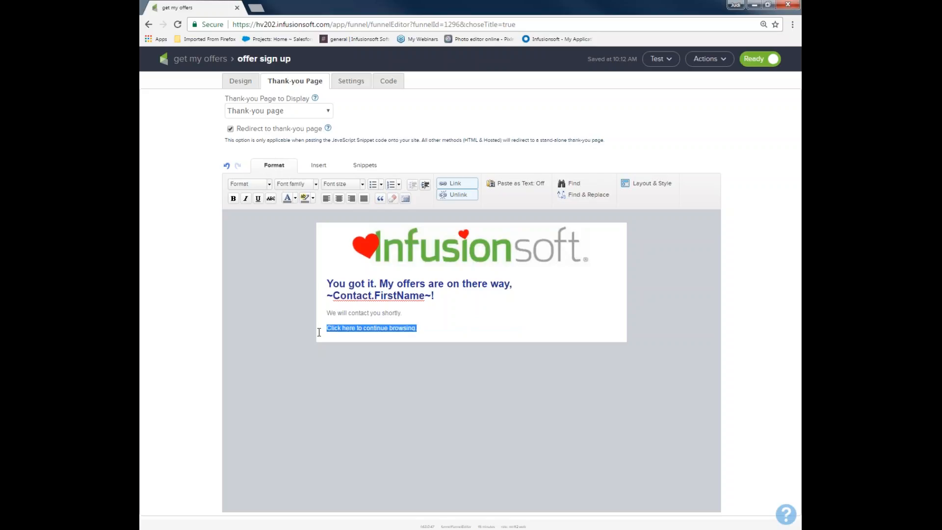
type("check out my ")
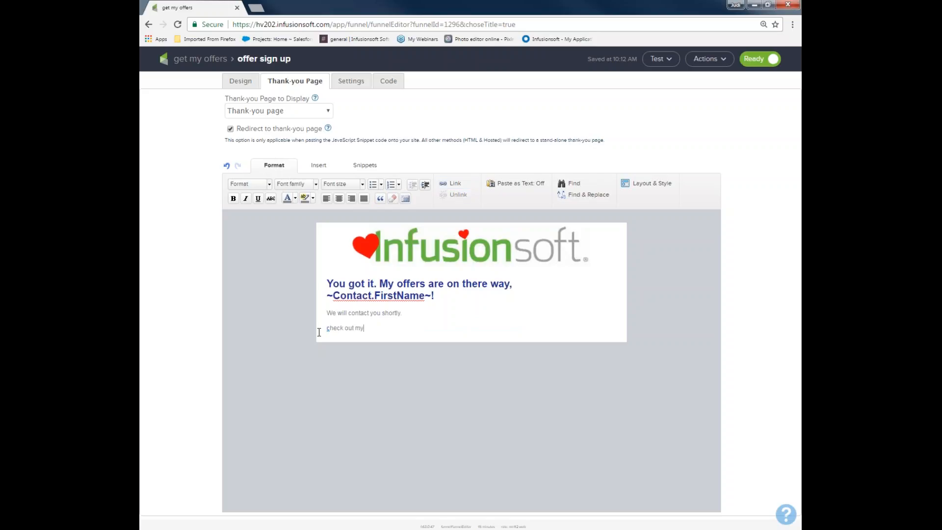
type("products")
left_click_drag(394, 327, 326, 327)
left_click(464, 182)
left_click(400, 301)
type("www.ub")
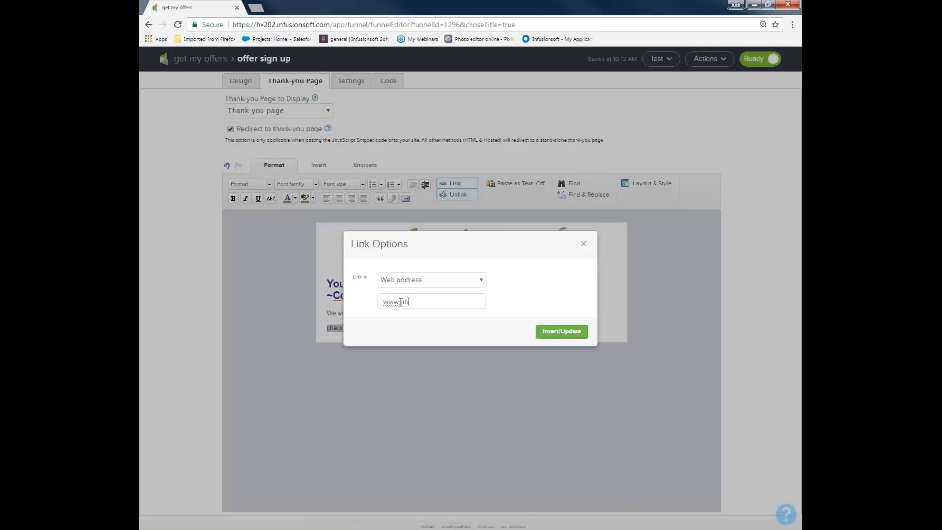
type("=")
key("BackSpace")
key("BackSpace")
key("BackSpace")
type("infusionsoft.com")
left_click(562, 336)
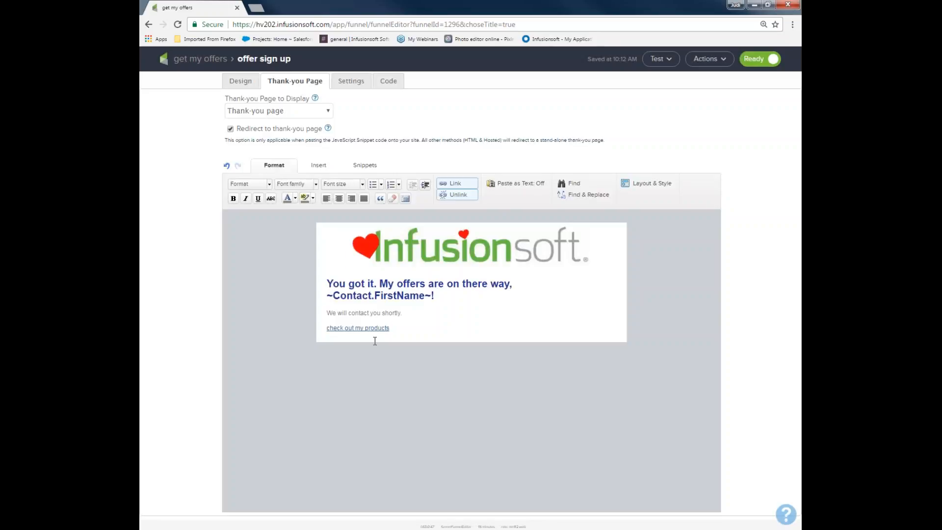
Set the recipient's email address for the notification email in the web form's settings.
left_click(390, 327)
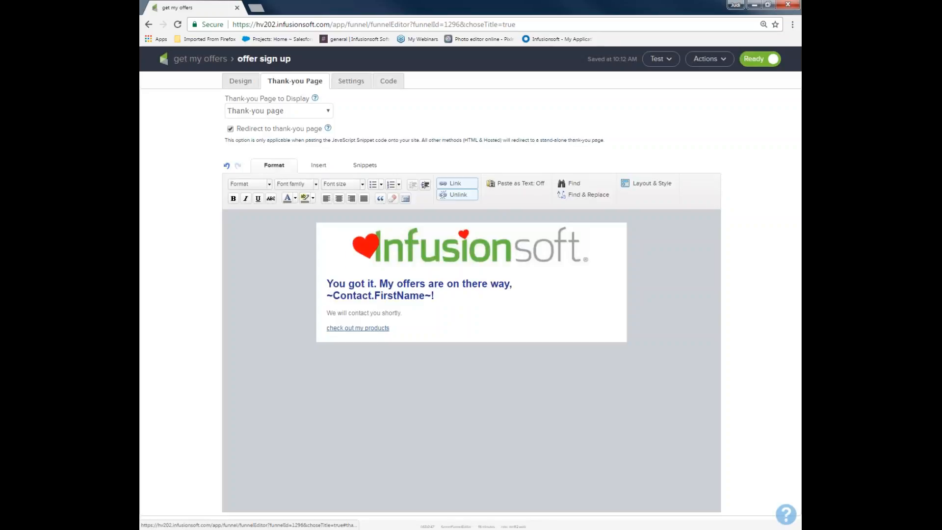
left_click(352, 81)
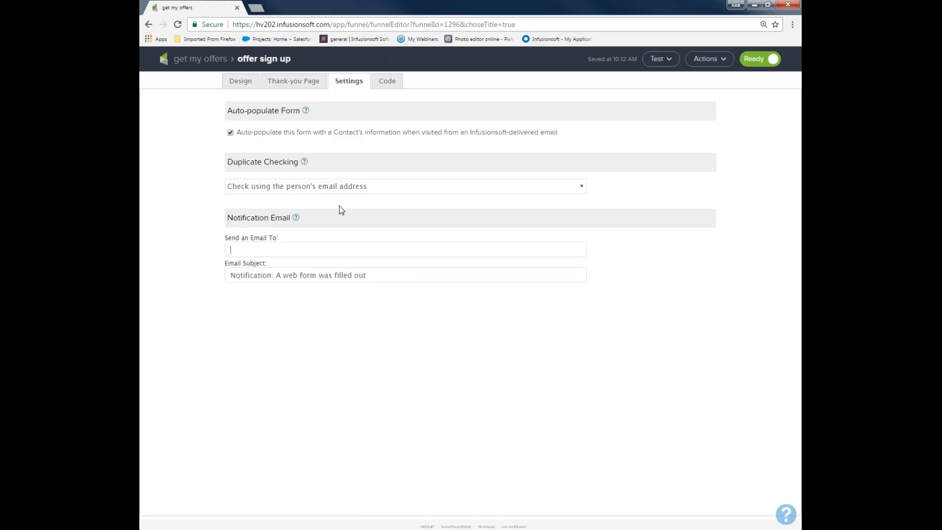
left_click(284, 250)
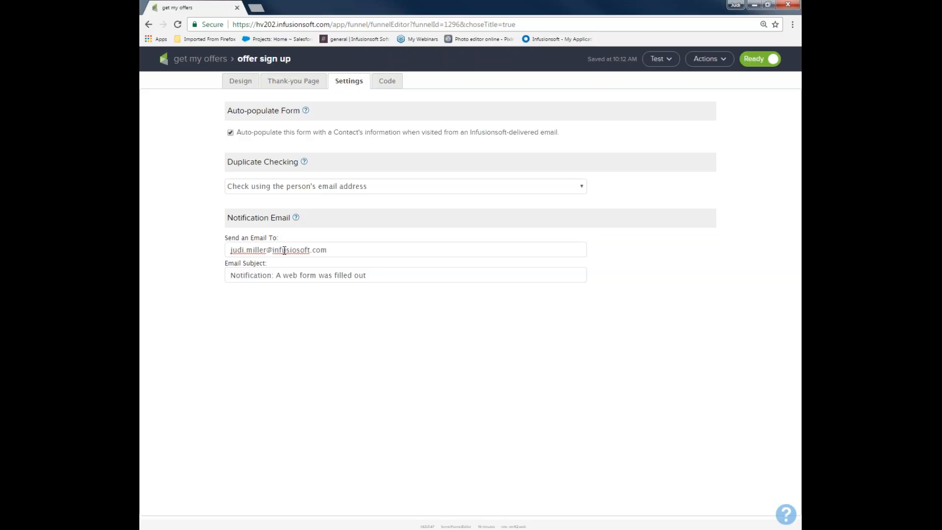
type(",")
left_click_drag(343, 249, 230, 250)
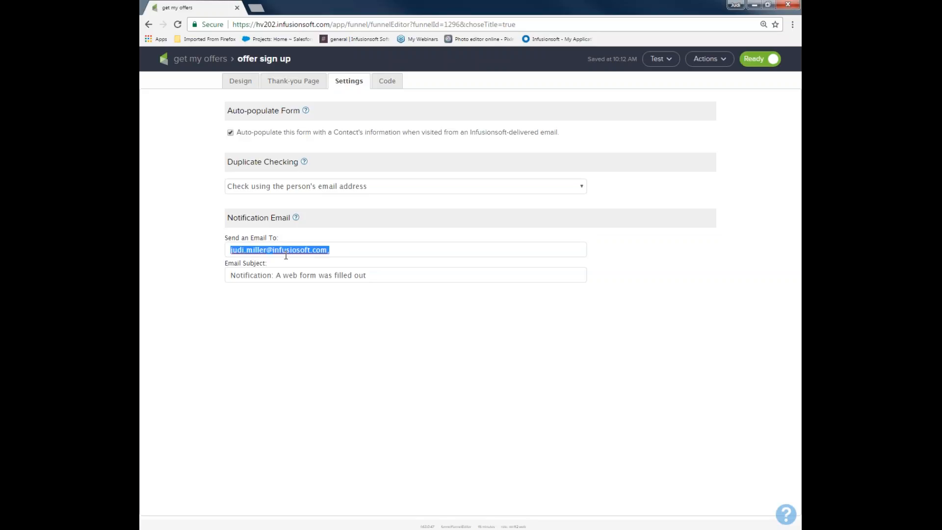
Append "for my amazing offers!!" to the notification email subject and clear the recipient address.
left_click_drag(229, 275, 382, 278)
left_click(382, 277)
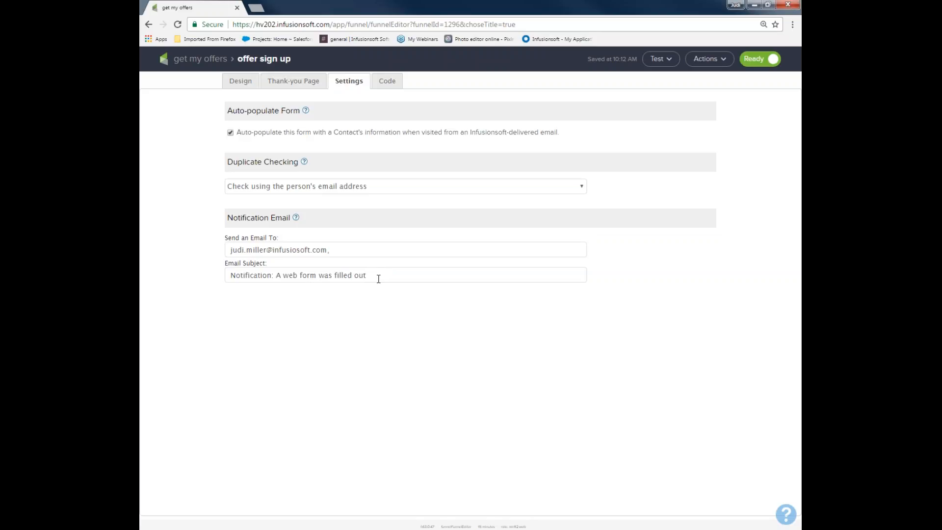
type("for my amazing offers!!")
left_click_drag(340, 250, 198, 249)
key("BackSpace")
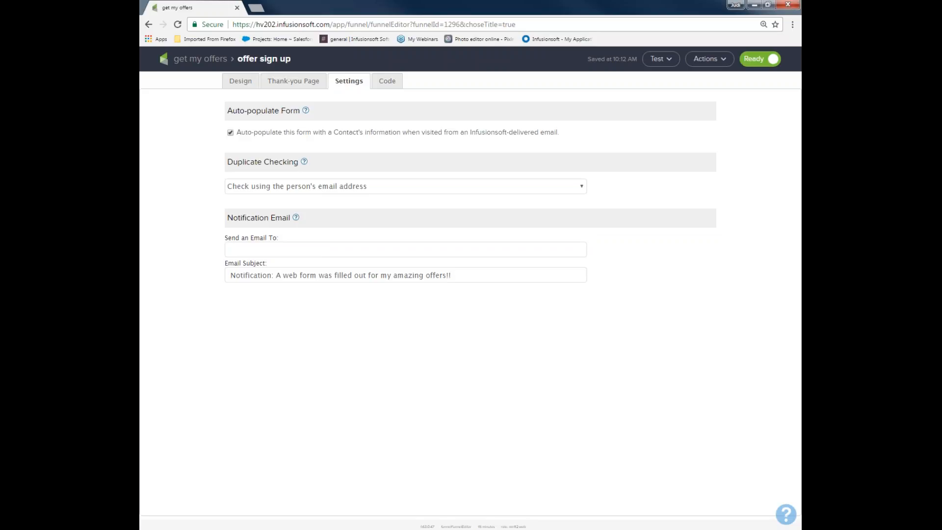
Review the form's code publishing options, including emailing the webmaster and the JavaScript snippet.
left_click(388, 84)
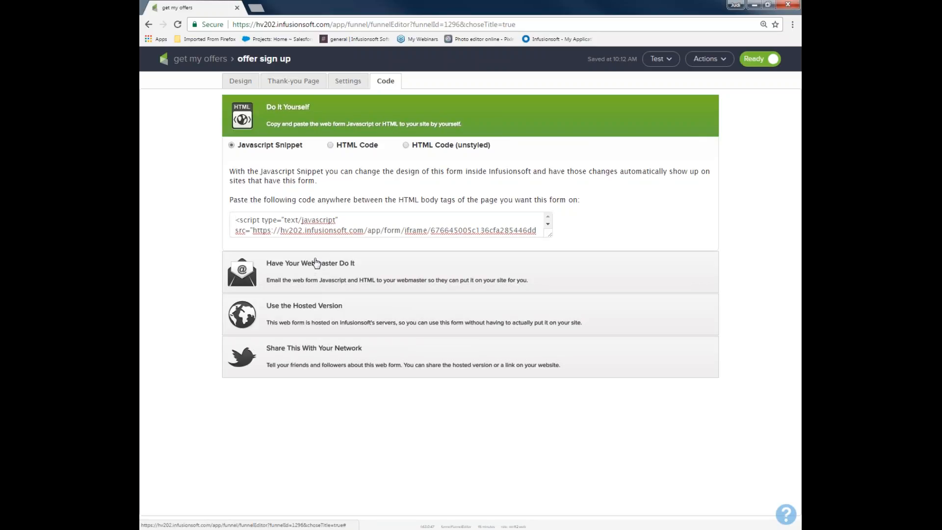
left_click(306, 264)
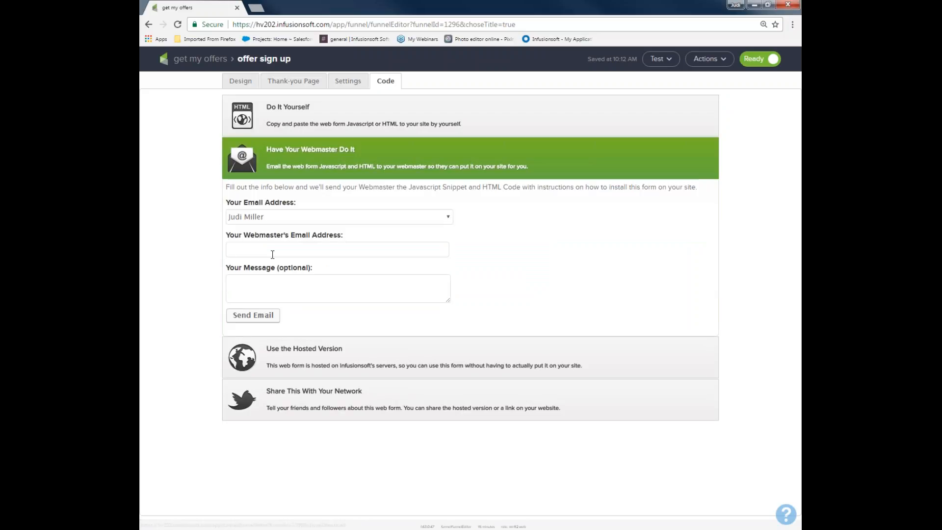
left_click(272, 254)
left_click(278, 113)
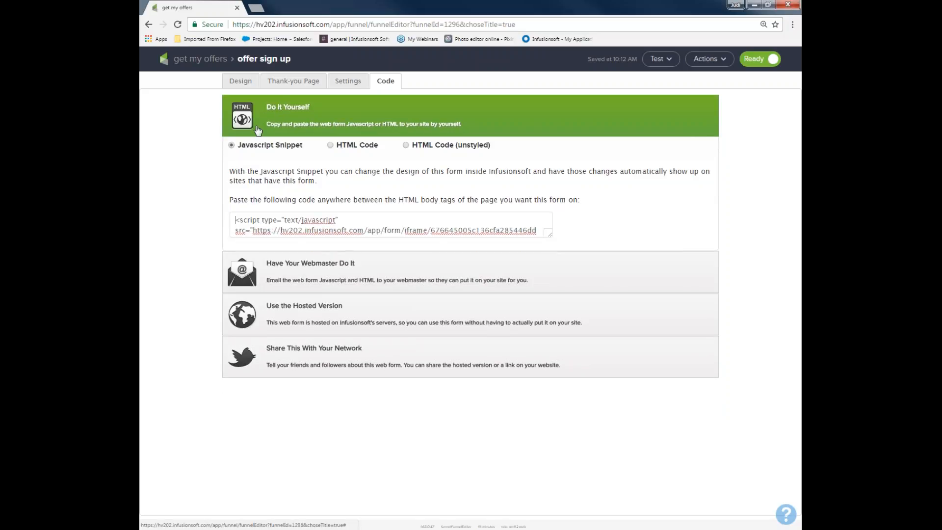
left_click_drag(233, 220, 553, 228)
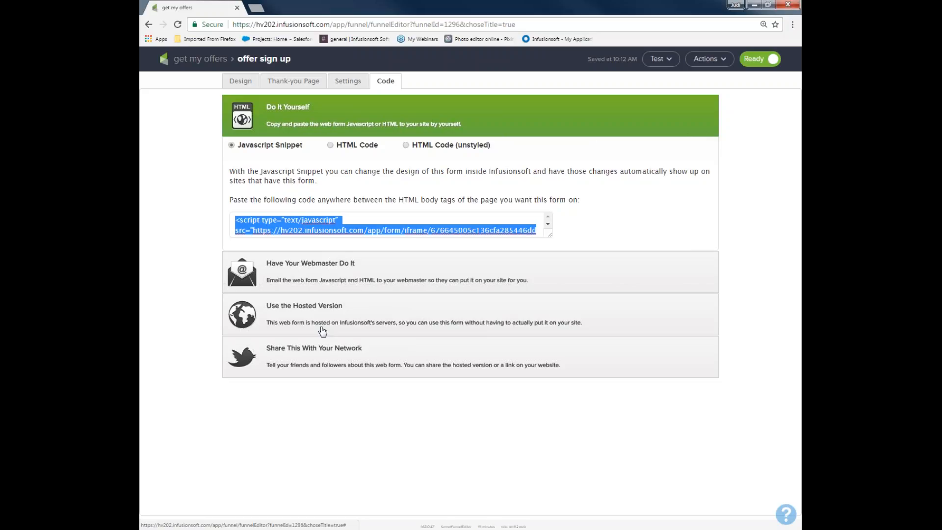
Change the ending of the hosted form's Pretty URL to "get myamazing offers" and save it.
left_click(330, 310)
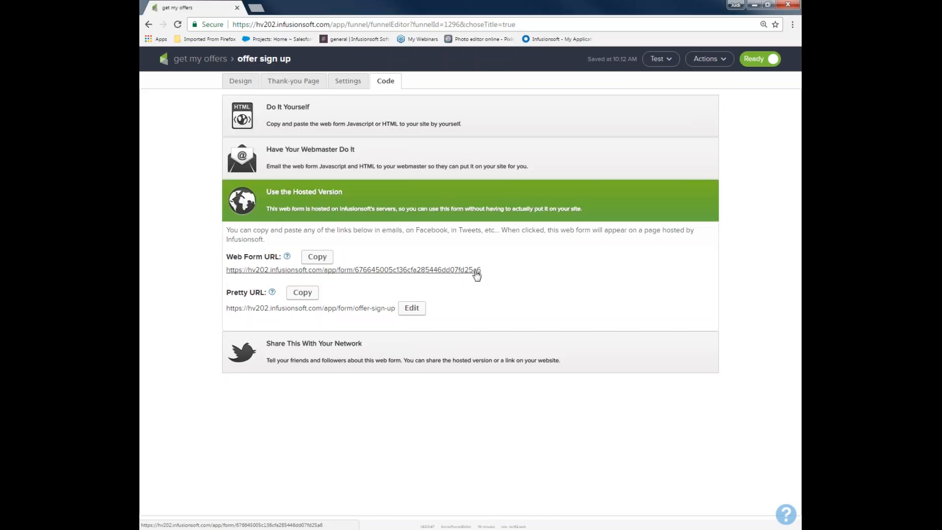
left_click(412, 308)
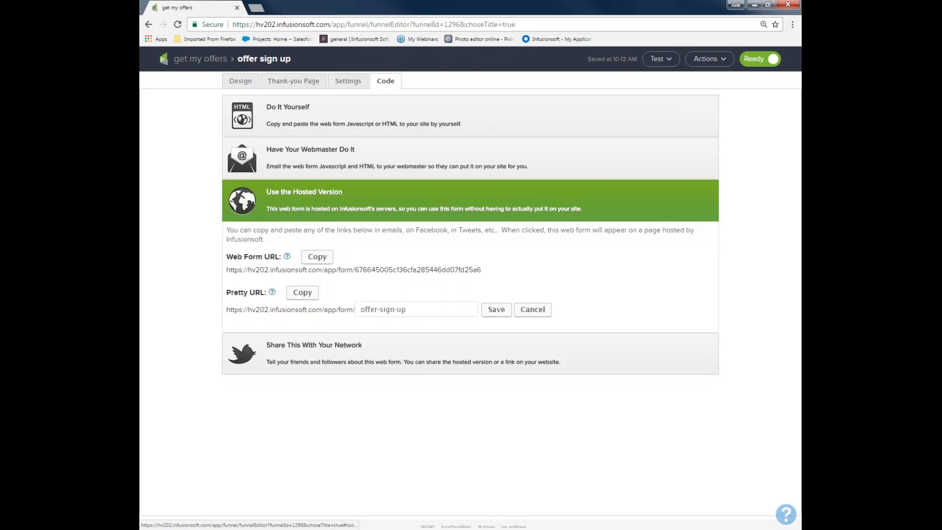
left_click_drag(412, 309, 287, 313)
type("get my offers")
key("BackSpace")
key("BackSpace")
key("BackSpace")
key("BackSpace")
key("BackSpace")
key("BackSpace")
key("BackSpace")
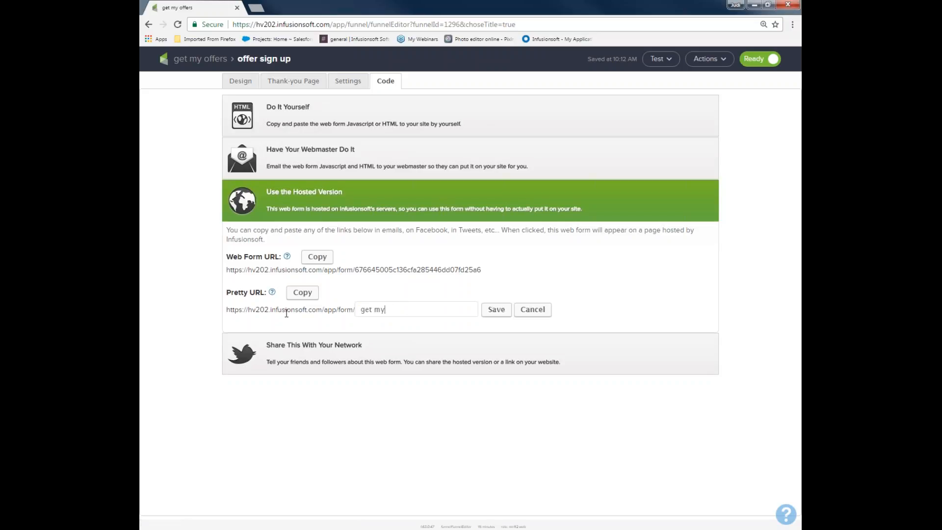
type("amz")
key("BackSpace")
key("BackSpace")
key("BackSpace")
type("amazing offers")
left_click(496, 309)
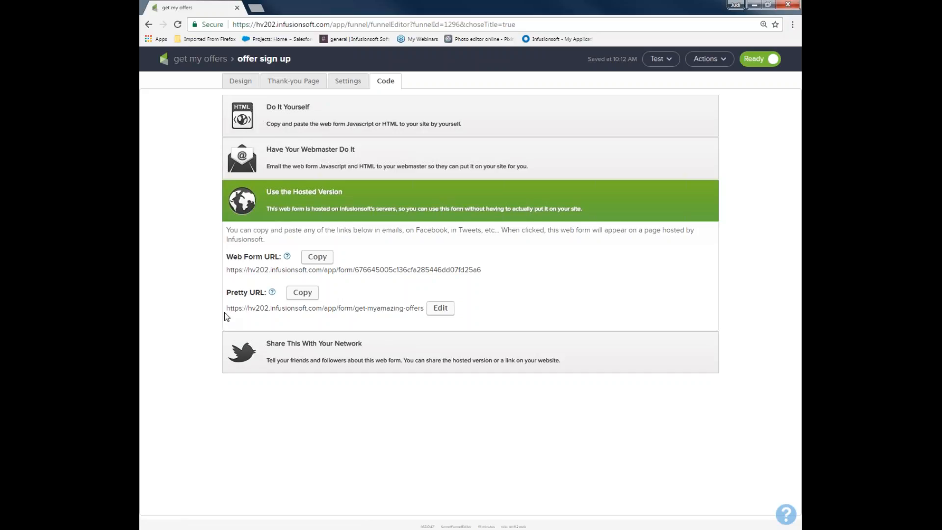
left_click_drag(226, 315, 426, 308)
left_click(498, 310)
Return to the "get my offers" campaign and open the offer delivery sequence.
left_click(211, 60)
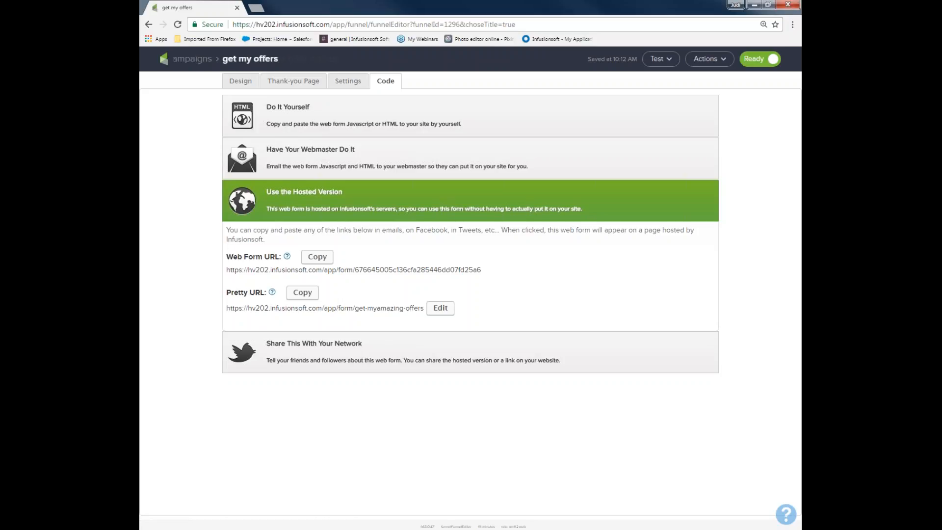
left_click_drag(317, 211, 373, 234)
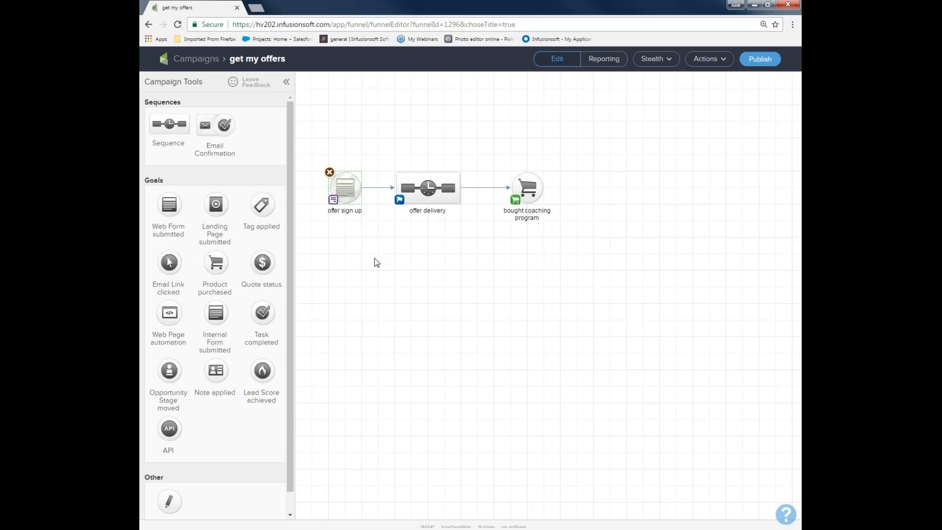
left_click_drag(309, 145, 369, 247)
left_click_drag(372, 157, 488, 251)
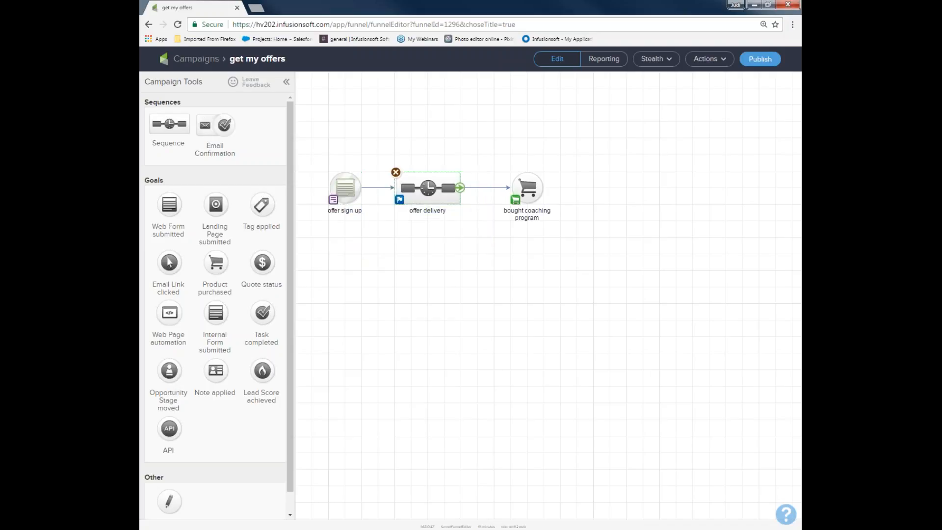
double_click(431, 187)
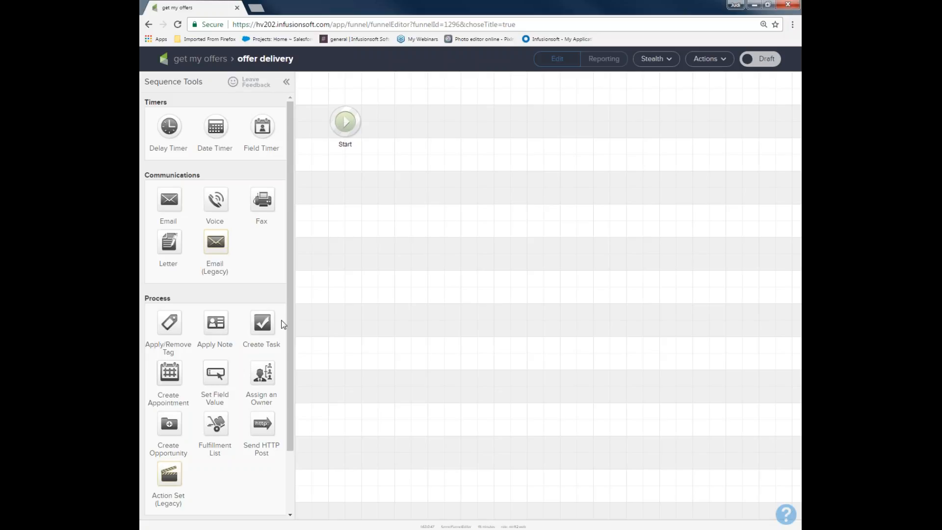
Add a tag step after Start in the sequence that applies the "Offer sign up list" tag.
left_click_drag(163, 324, 431, 98)
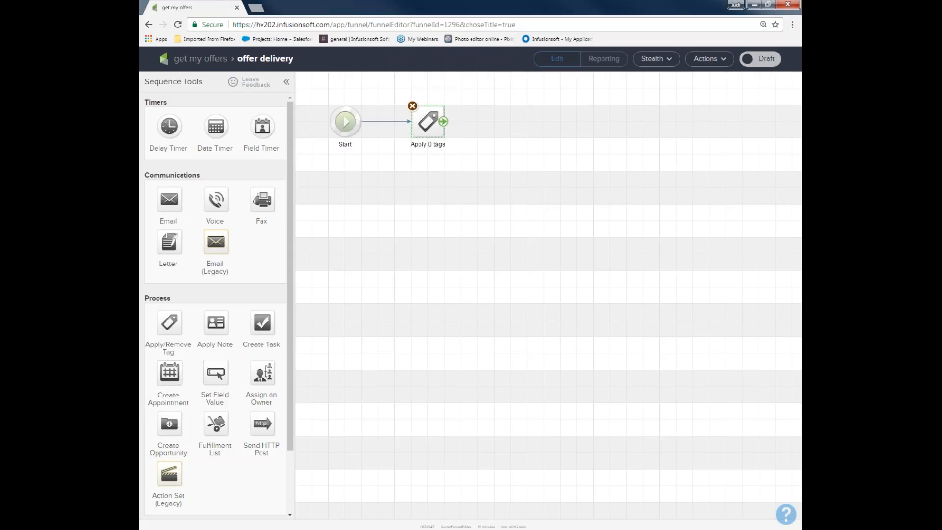
double_click(427, 122)
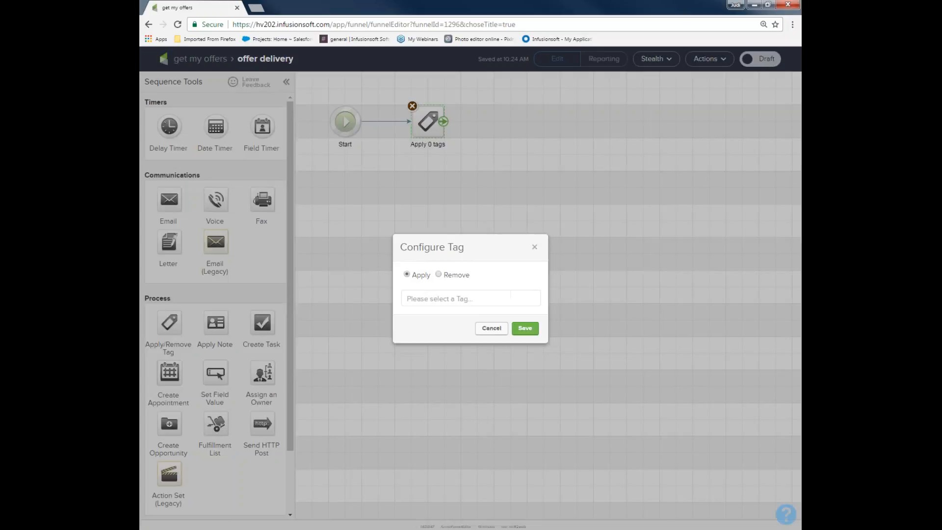
left_click(416, 297)
type("o")
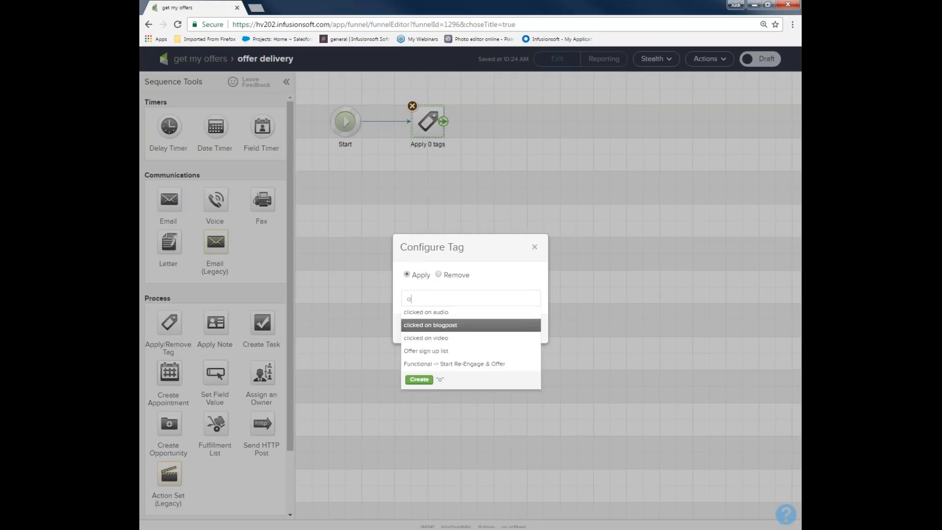
left_click(425, 351)
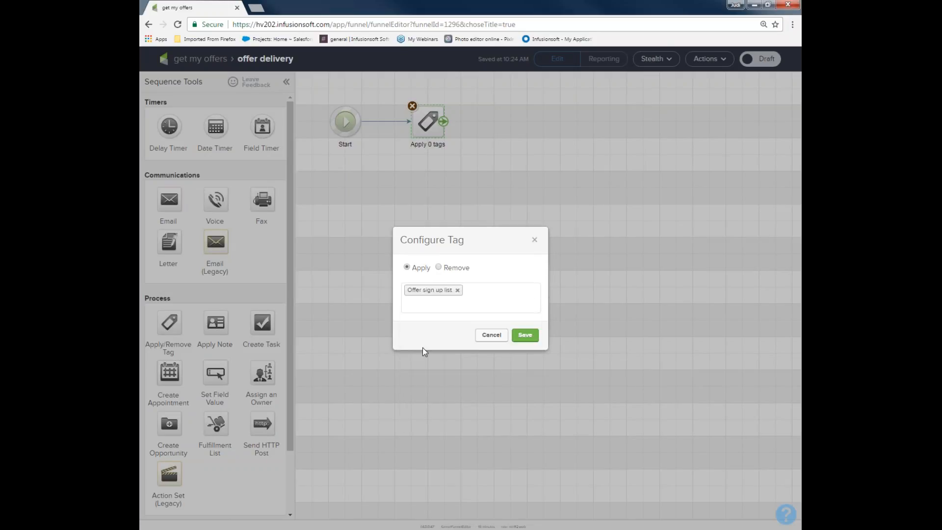
left_click(523, 335)
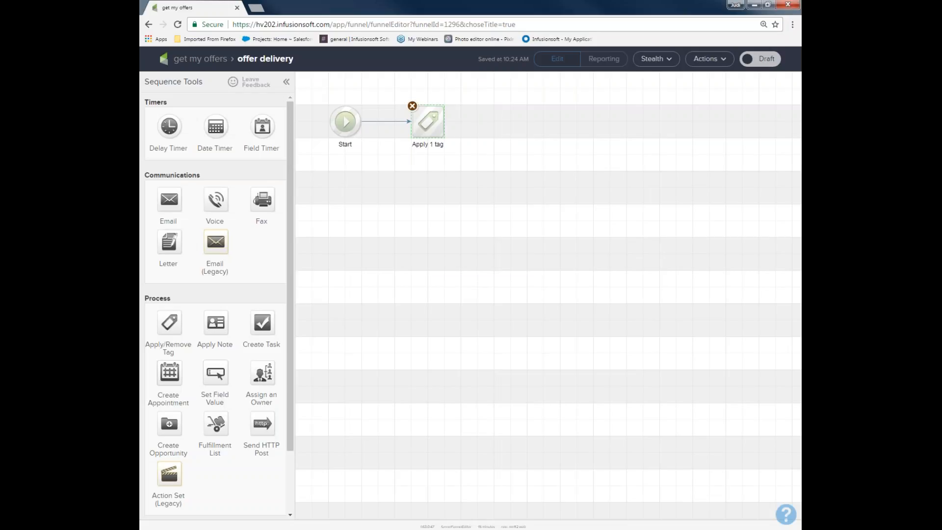
Create a new tag "website opt in filled out" without a category and add it to the sequence's tag step.
left_click_drag(386, 90, 469, 168)
mouse_move(418, 128)
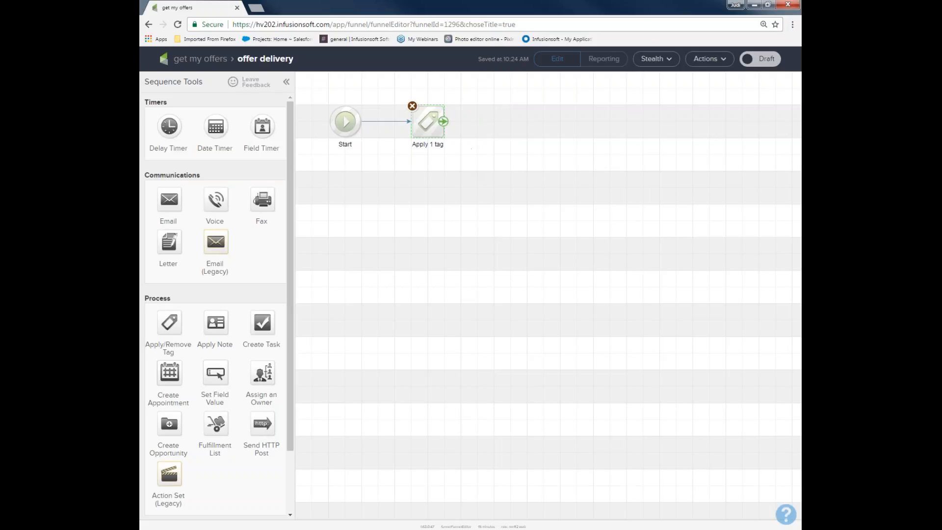
double_click(418, 128)
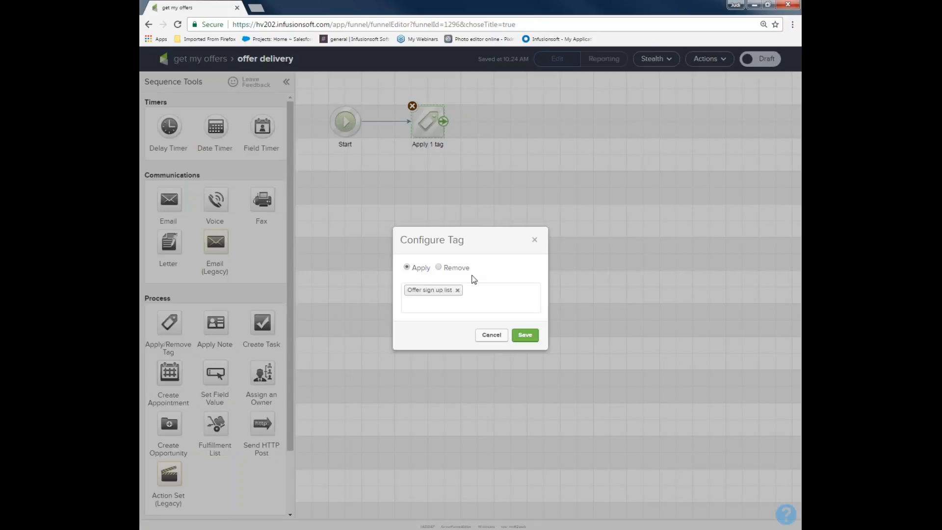
left_click(471, 301)
type("we")
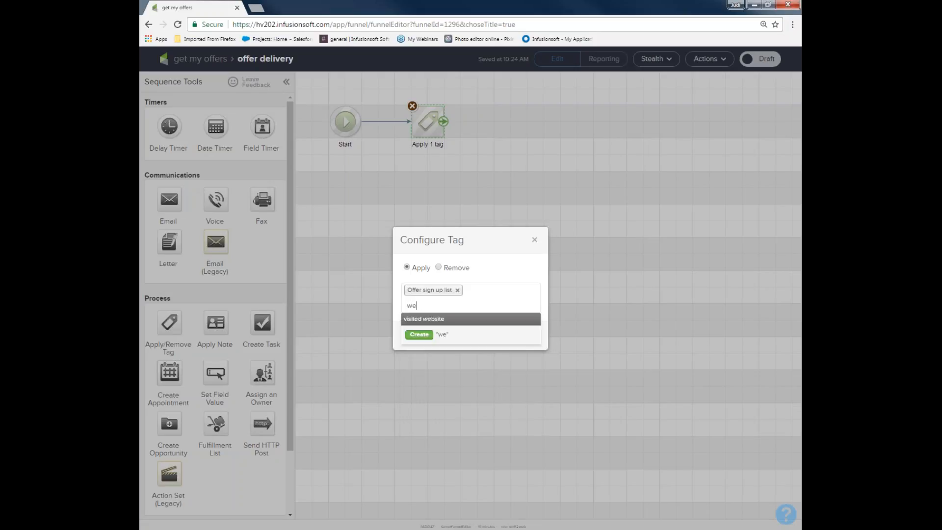
type("bsite opt")
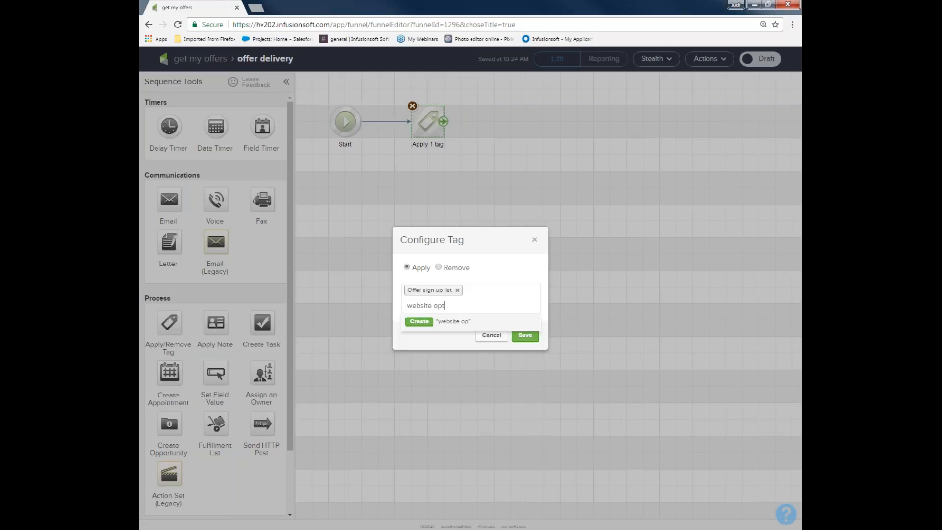
type(" in filled out")
left_click(419, 321)
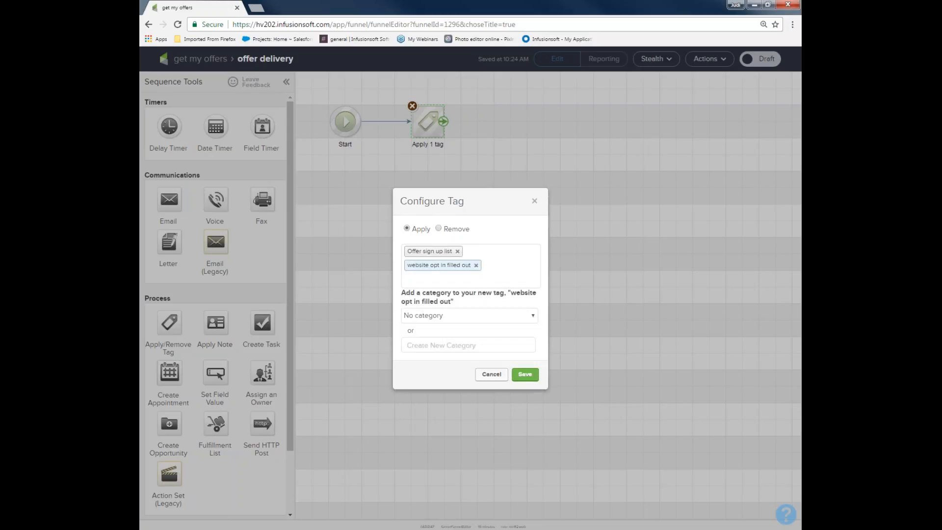
left_click(525, 374)
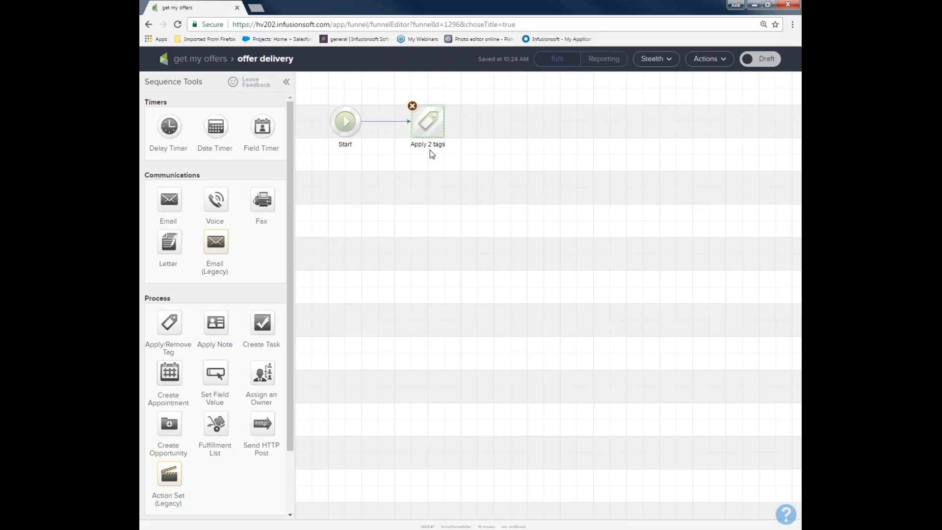
Reopen the tag step's configuration to check which tags it applies.
mouse_move(430, 125)
double_click(430, 126)
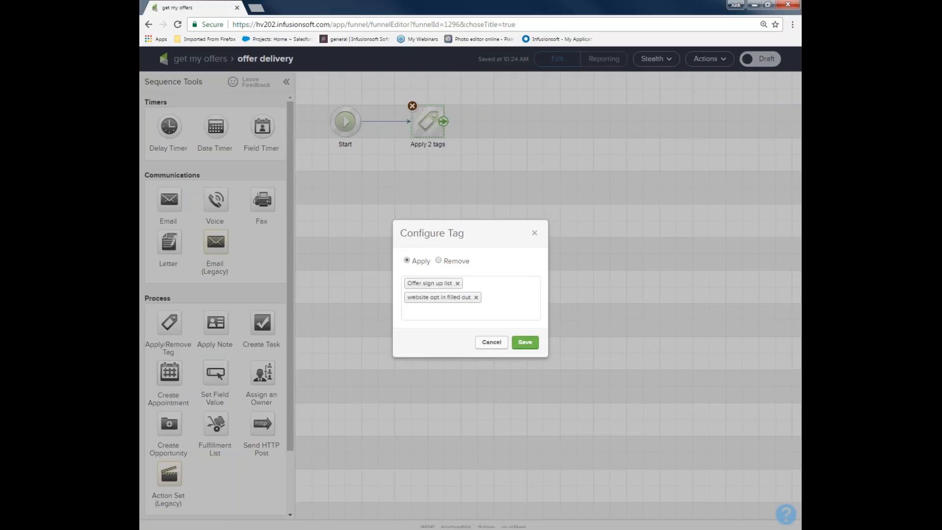
left_click(525, 346)
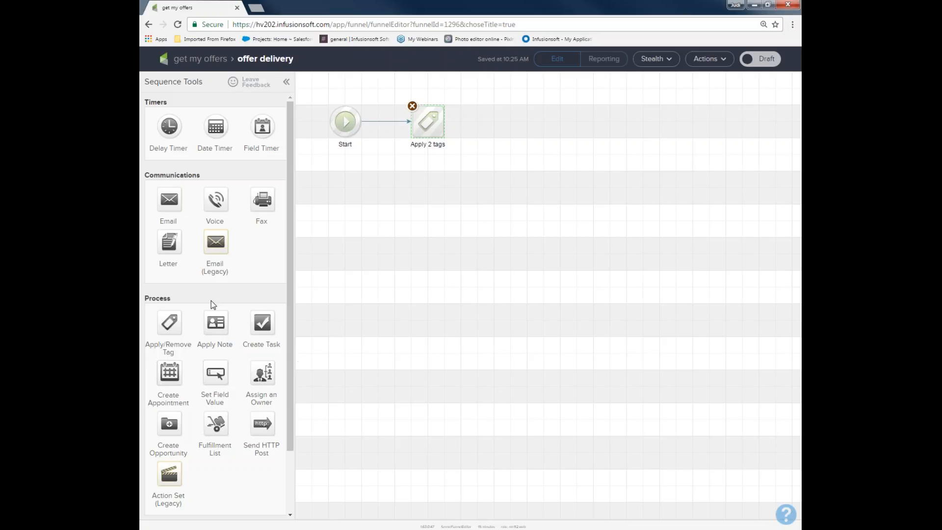
Add an email after the tag step in the sequence and name it "send 1st offer".
left_click_drag(169, 197, 517, 111)
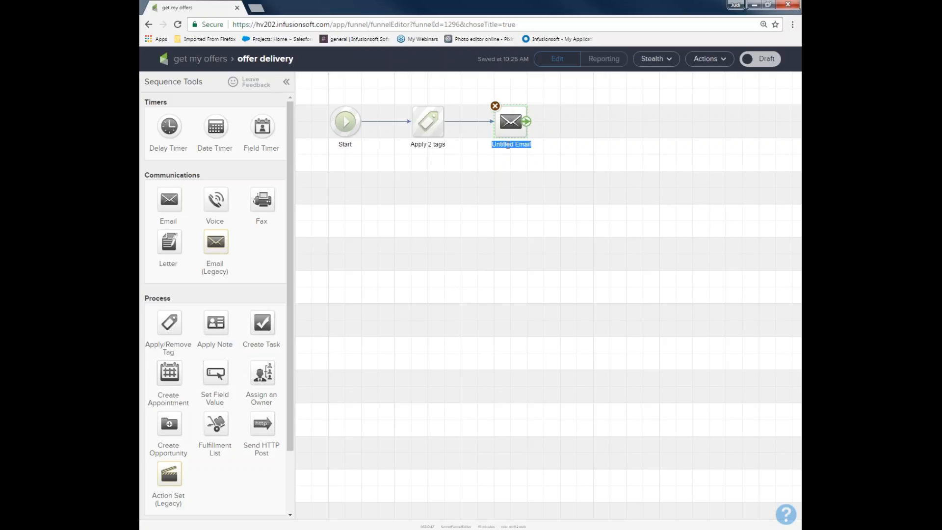
type("send 1st offer")
left_click_drag(384, 95, 457, 161)
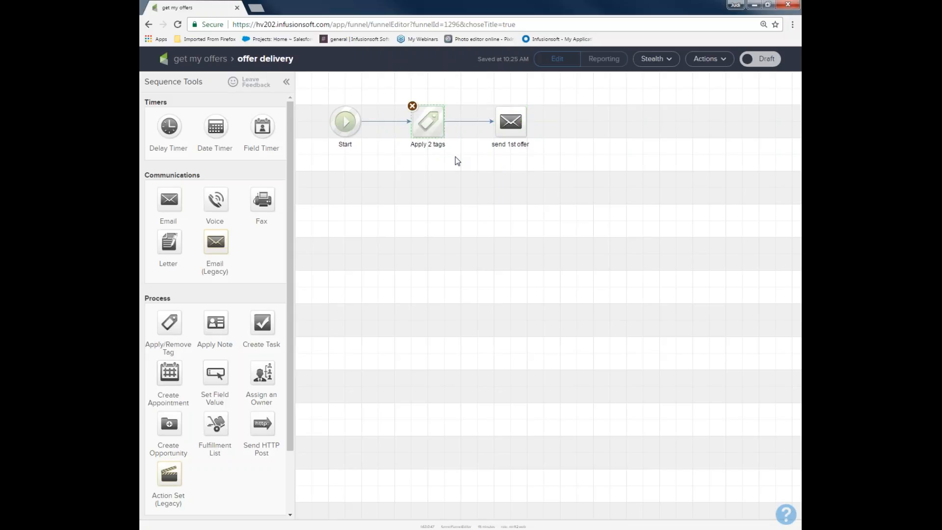
Open the "send 1st offer" email and apply the saved "Hello Friend," testimonial request template to it.
left_click(509, 125)
double_click(510, 125)
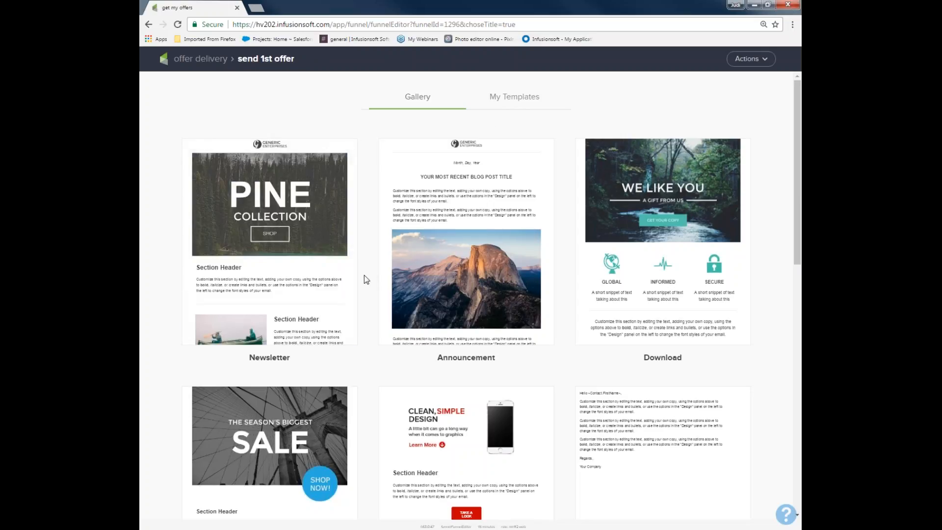
left_click(502, 99)
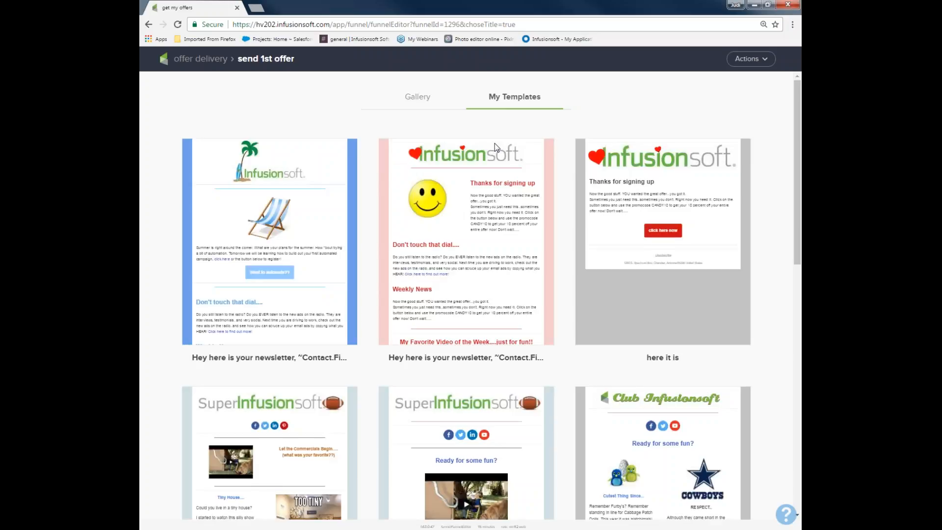
scroll(427, 275, "down", 10)
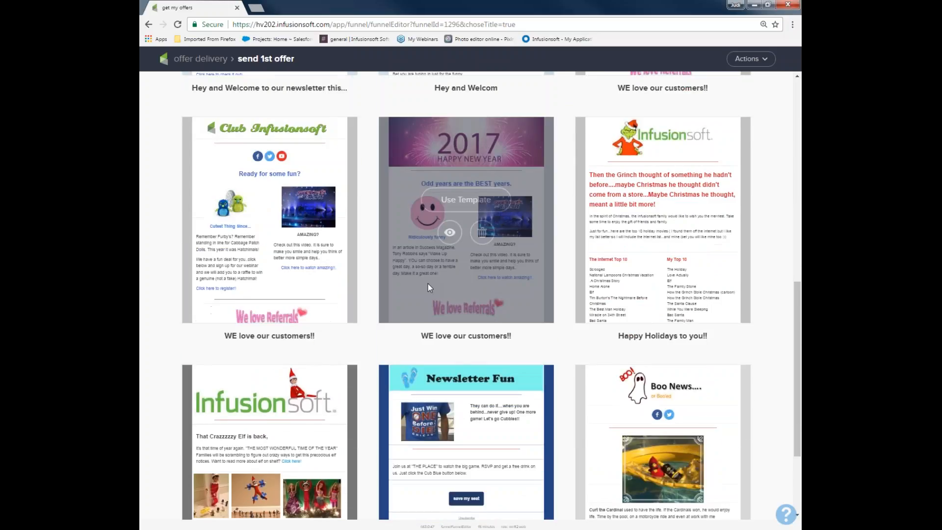
scroll(427, 282, "down", 3)
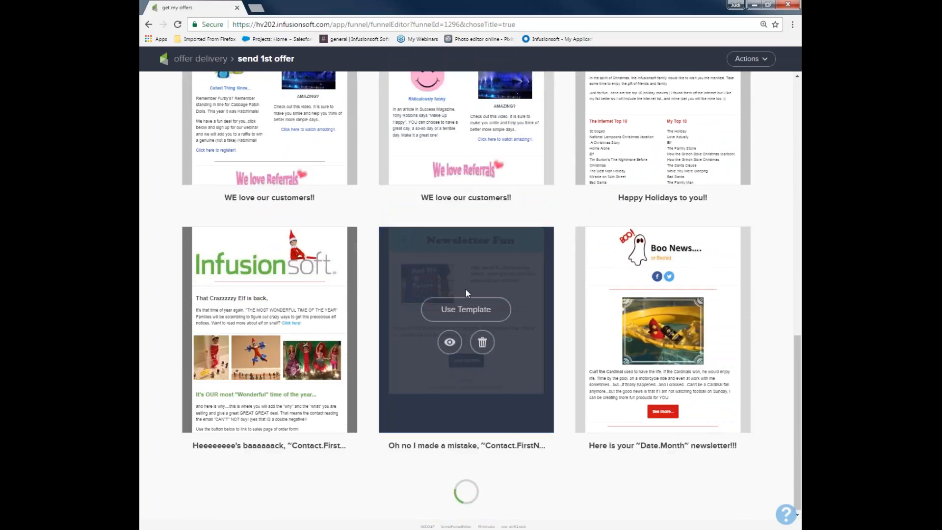
scroll(471, 287, "down", 4)
scroll(472, 282, "down", 4)
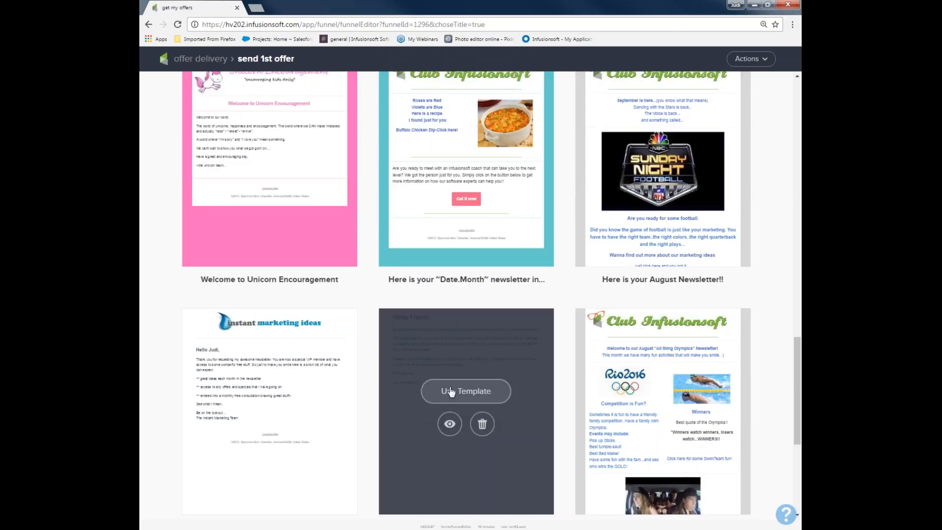
left_click(451, 391)
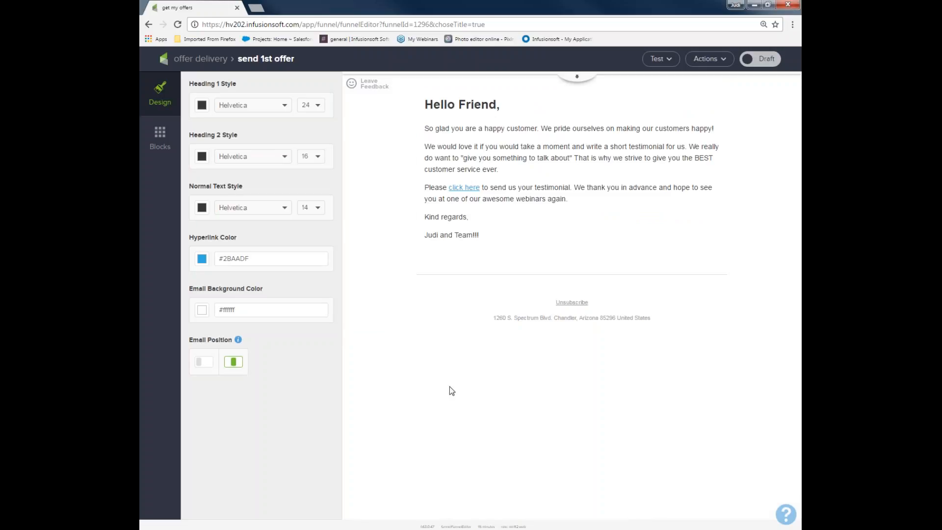
Mark the first offer email as Ready and replace its heading with "Hello and here is offer numero uno....", returning to the sequence.
left_click(759, 59)
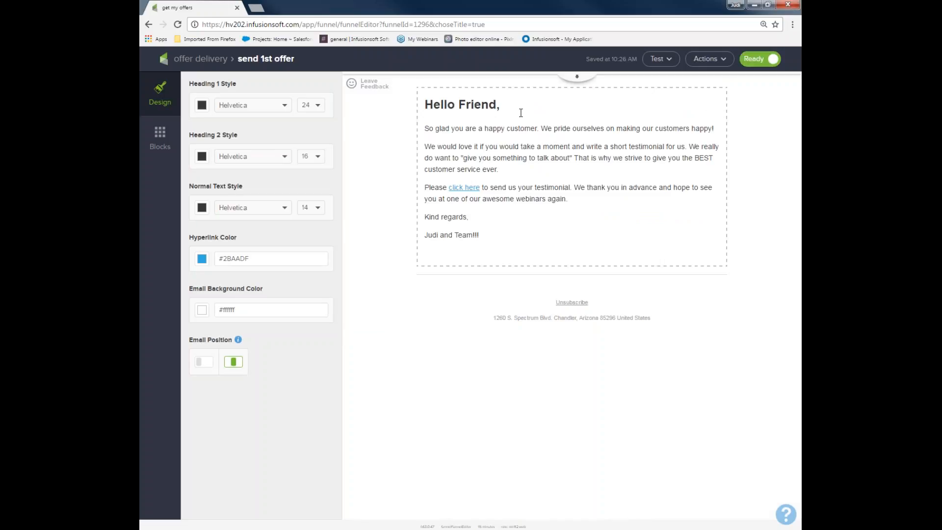
left_click_drag(517, 111, 423, 106)
type("Hello and here is offer numero uno....")
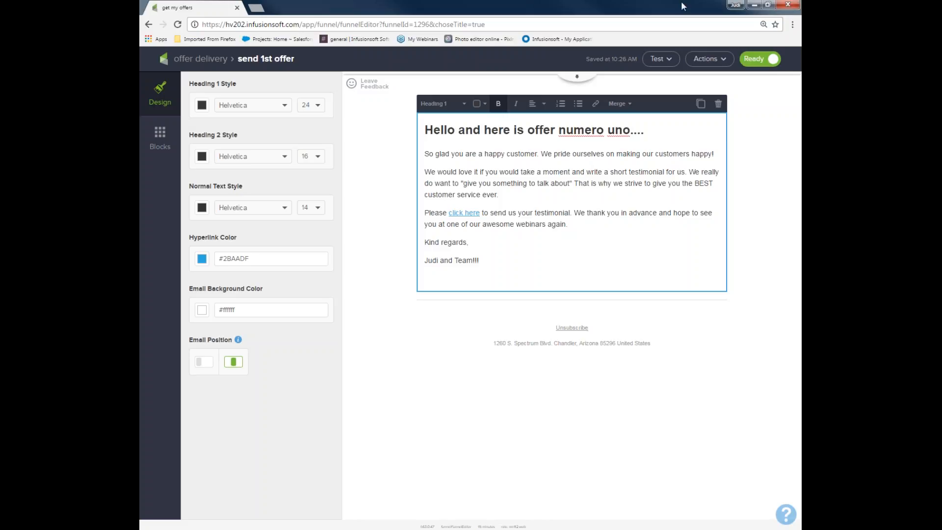
left_click(201, 58)
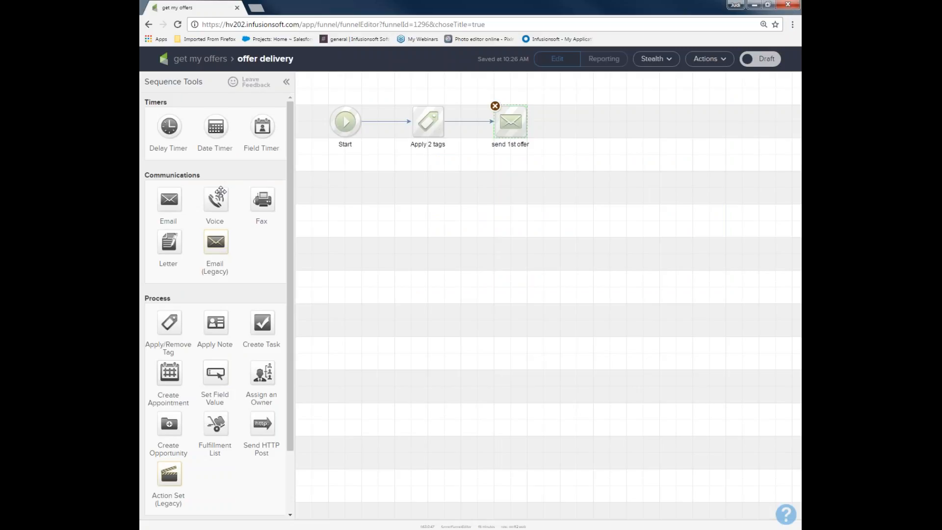
Add a delay timer after the "send 1st offer" email and connect it to a duplicate of that email.
double_click(155, 102)
left_click_drag(168, 125, 591, 121)
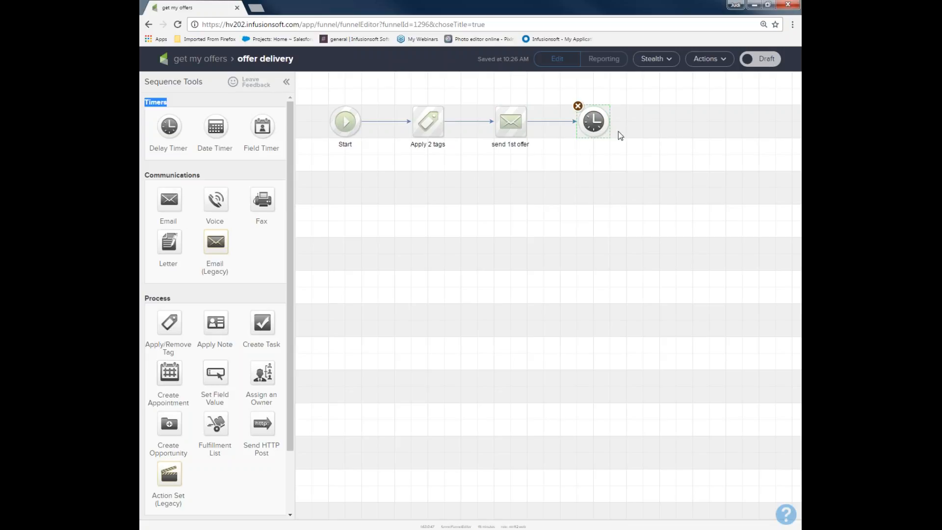
right_click(509, 125)
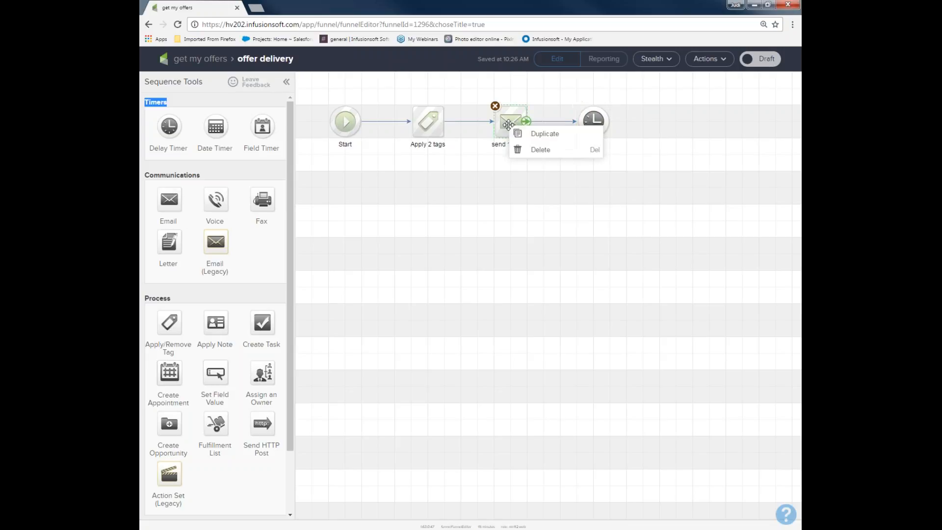
left_click(526, 134)
left_click_drag(524, 133, 682, 128)
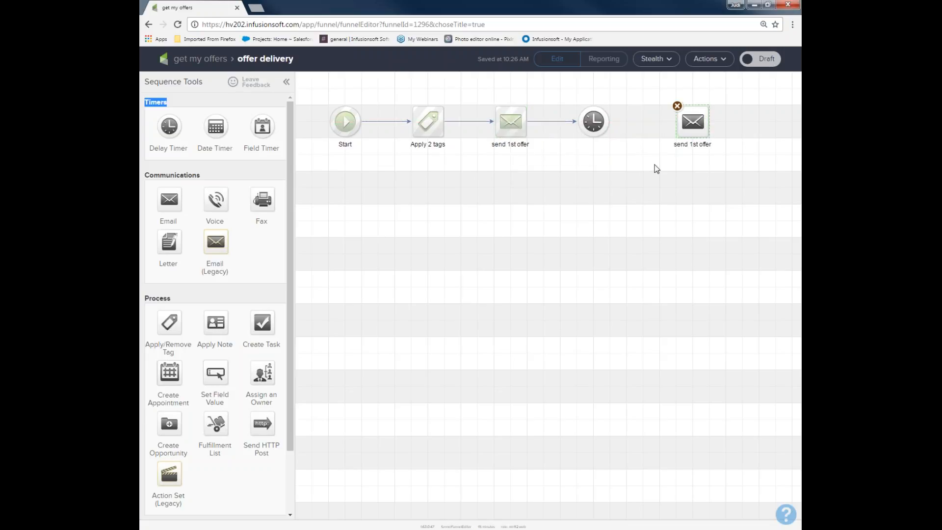
mouse_move(612, 133)
left_click_drag(608, 126, 682, 135)
Rename the duplicated email after the delay timer as "send offer 2 20% off".
double_click(693, 144)
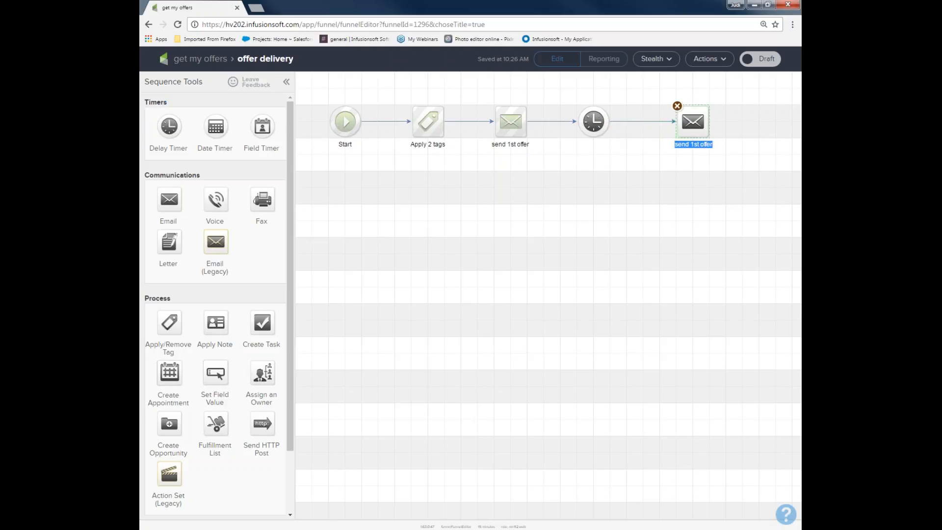
type("send offer 2 20% off")
Configure the delay timer between the first two offer emails to wait at least 2 days.
left_click_drag(479, 88, 534, 165)
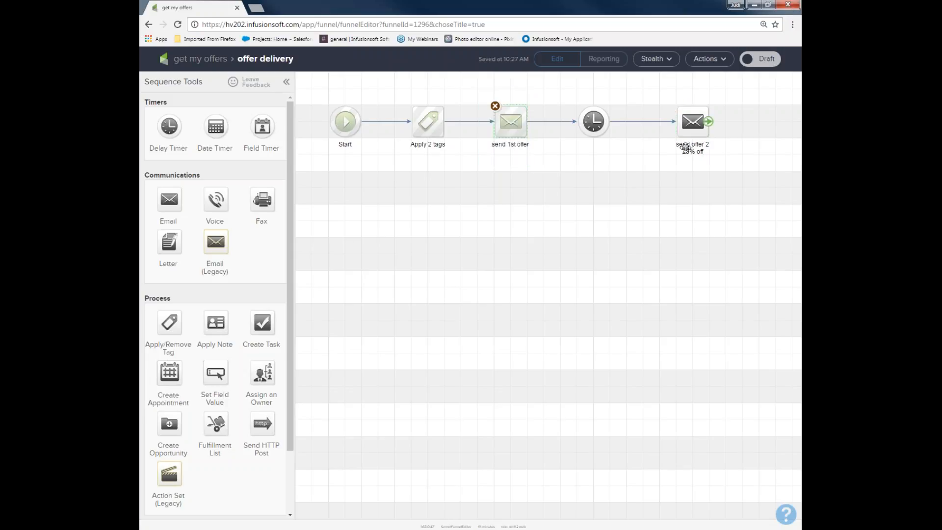
left_click_drag(552, 86, 623, 163)
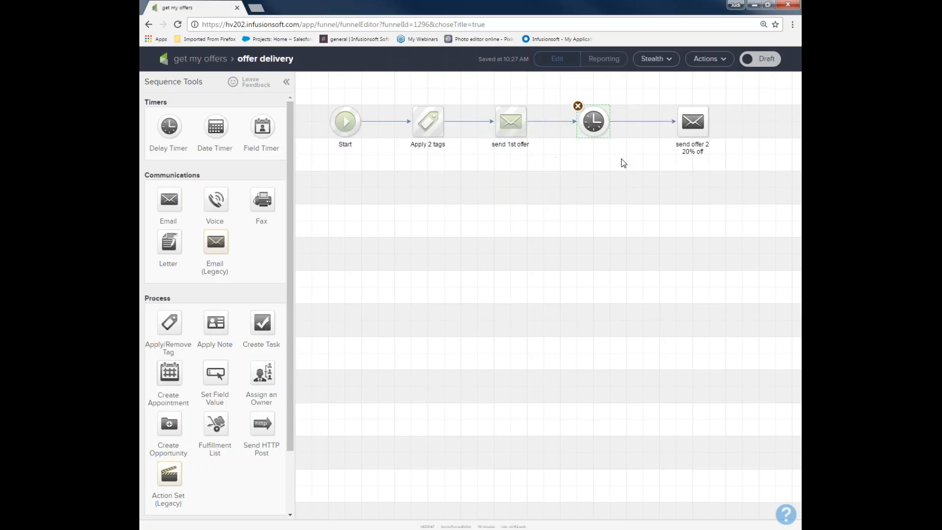
double_click(593, 122)
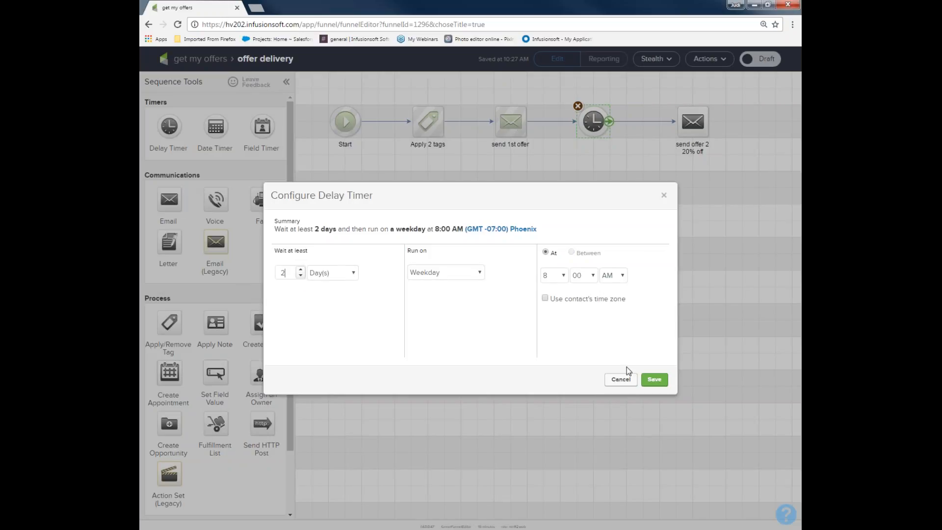
left_click(653, 380)
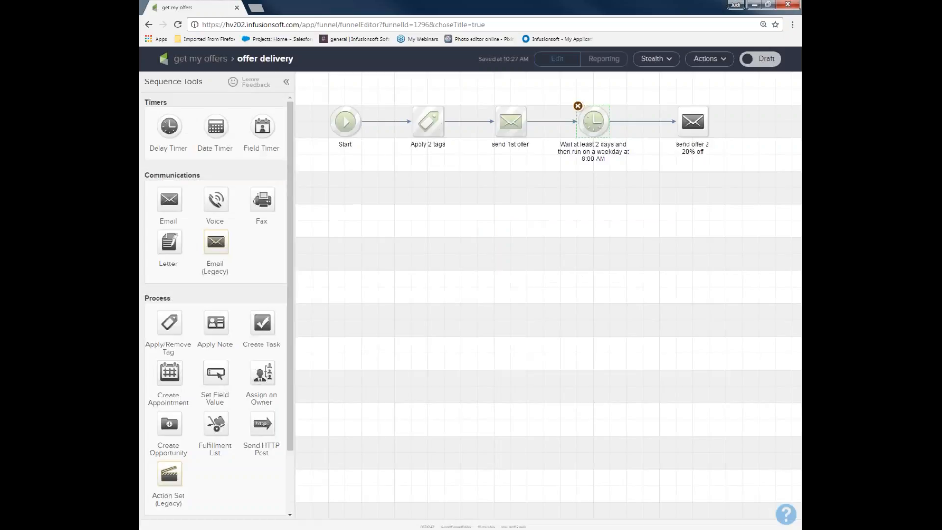
Change the second offer email's heading to "Hello and here is offer numero dos...." and mark the email as Ready.
double_click(691, 126)
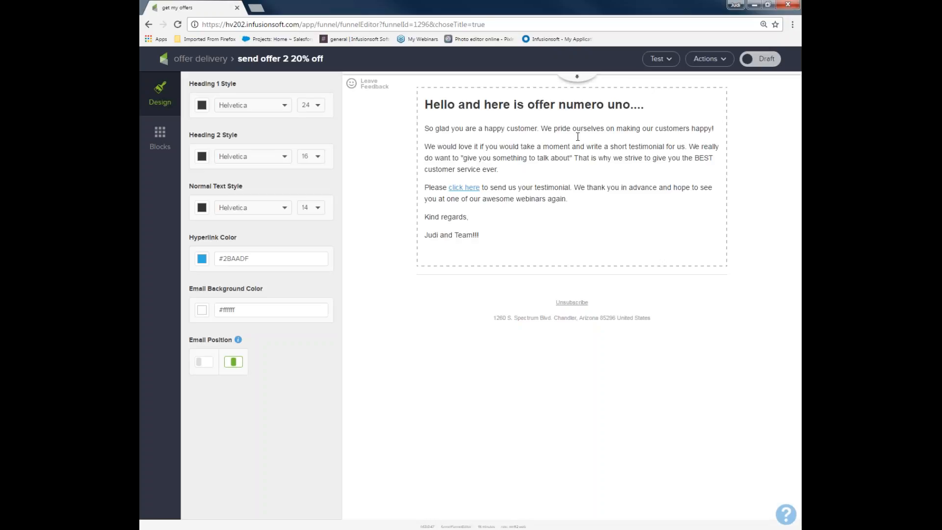
left_click_drag(643, 105, 559, 139)
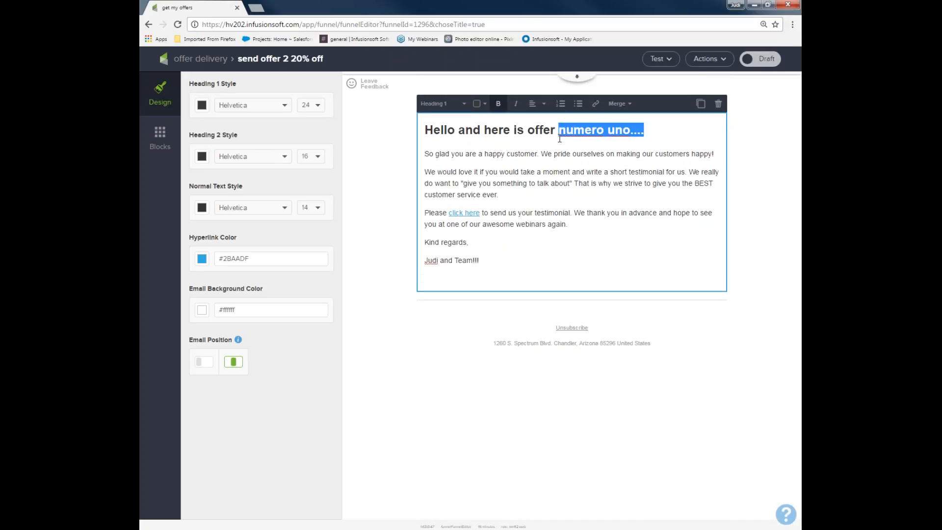
left_click(632, 129)
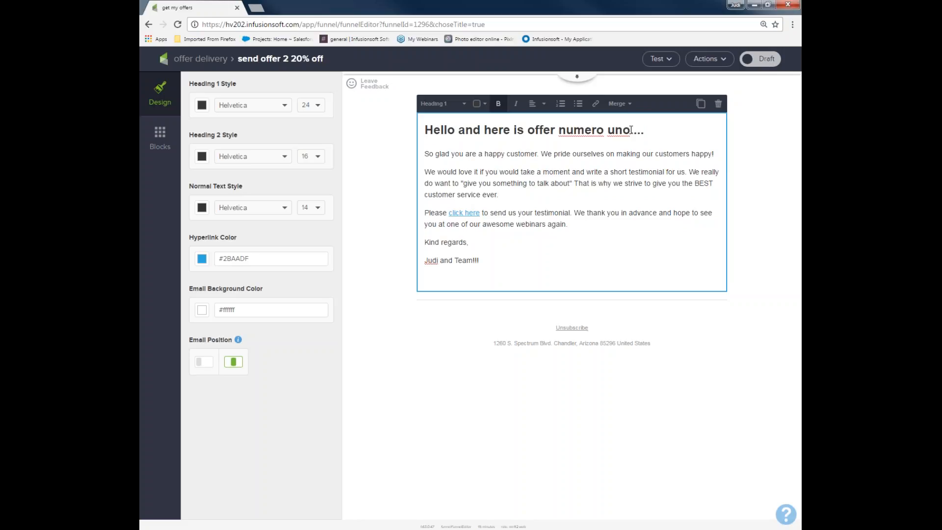
key("BackSpace")
key("BackSpace")
key("BackSpace")
type("dos")
left_click(755, 58)
left_click(188, 59)
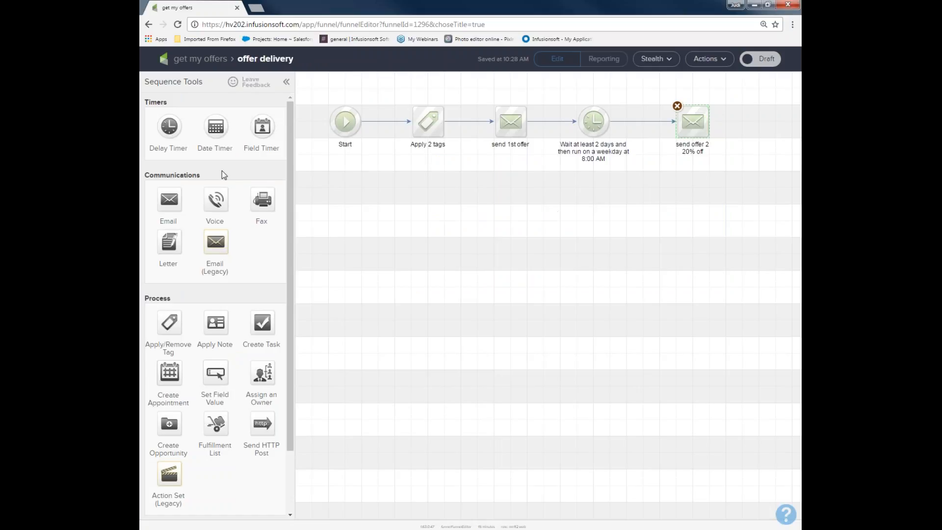
Add a delay timer after the "send offer 2 20% off" email, waiting at least 3 days and running on a weekday at 8:00 AM.
left_click_drag(172, 129, 717, 200)
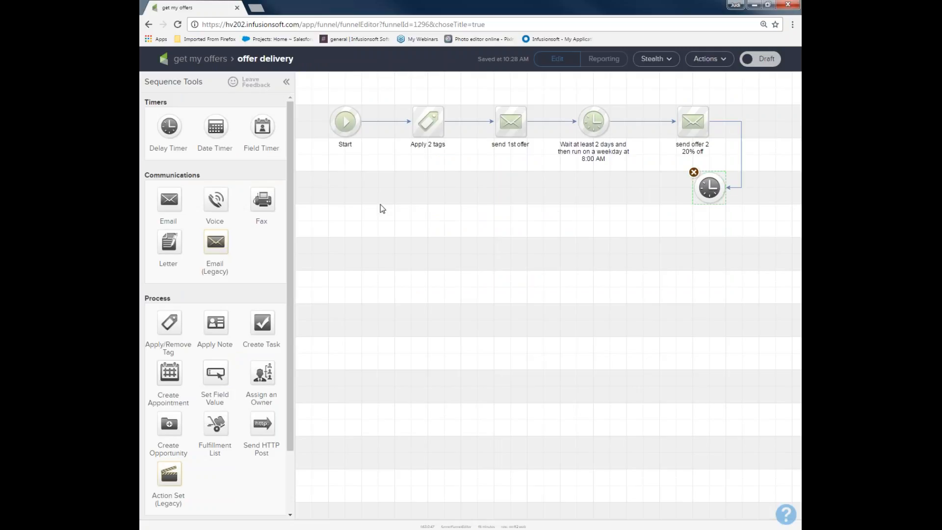
double_click(710, 187)
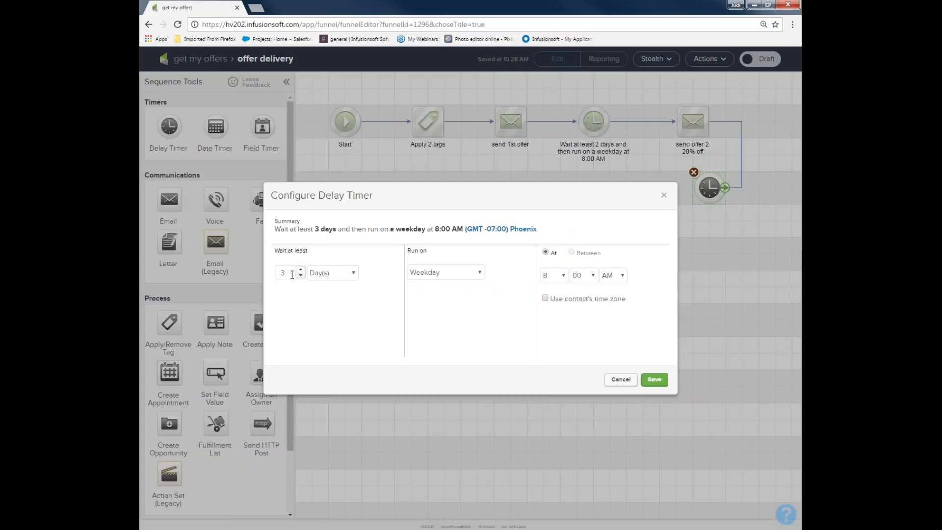
left_click(654, 379)
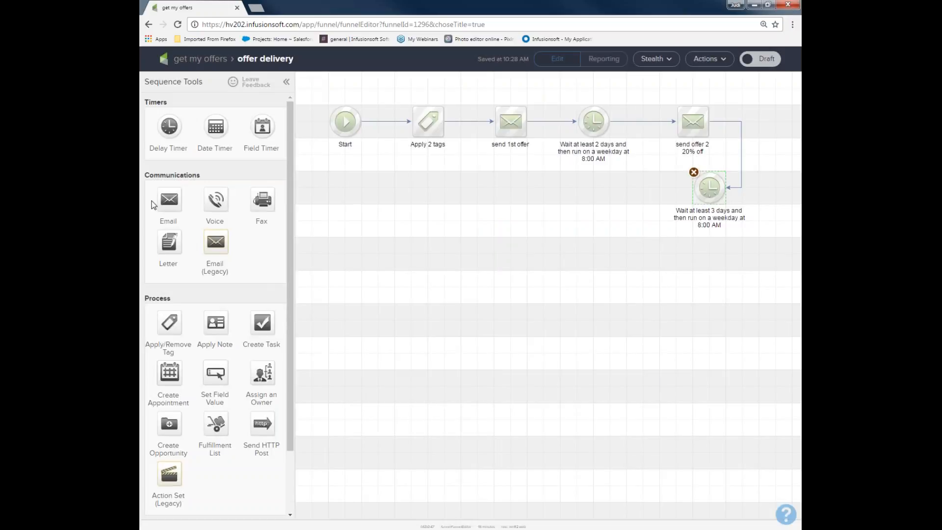
Duplicate the "send offer 2 20% off" email and connect the copy after the 3-day delay timer.
right_click(694, 126)
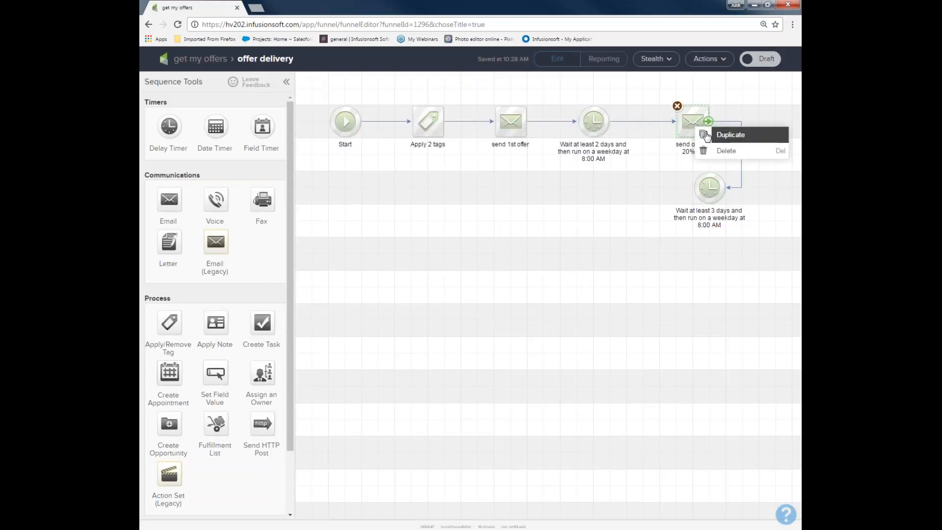
left_click(706, 135)
left_click_drag(706, 134, 689, 203)
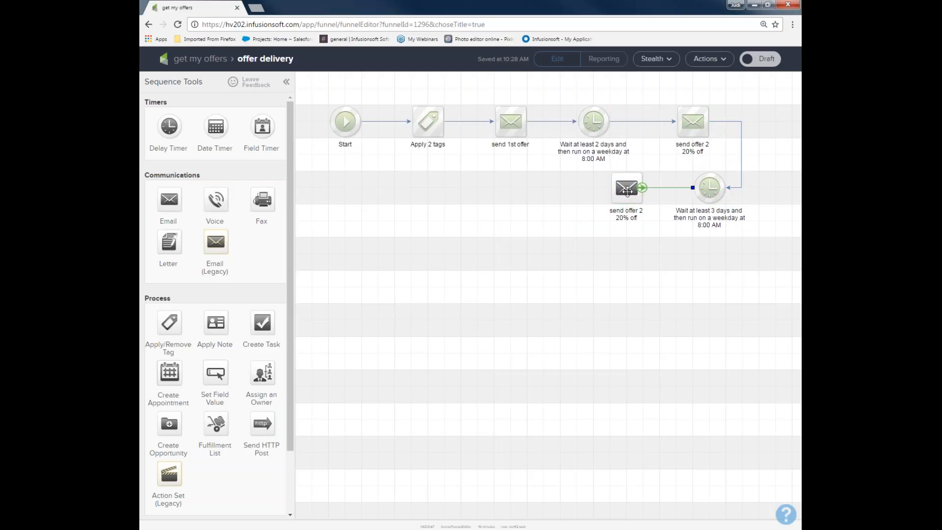
Rename the email copy after the 3-day timer as "send offer 3 40% off".
left_click(631, 216)
double_click(631, 216)
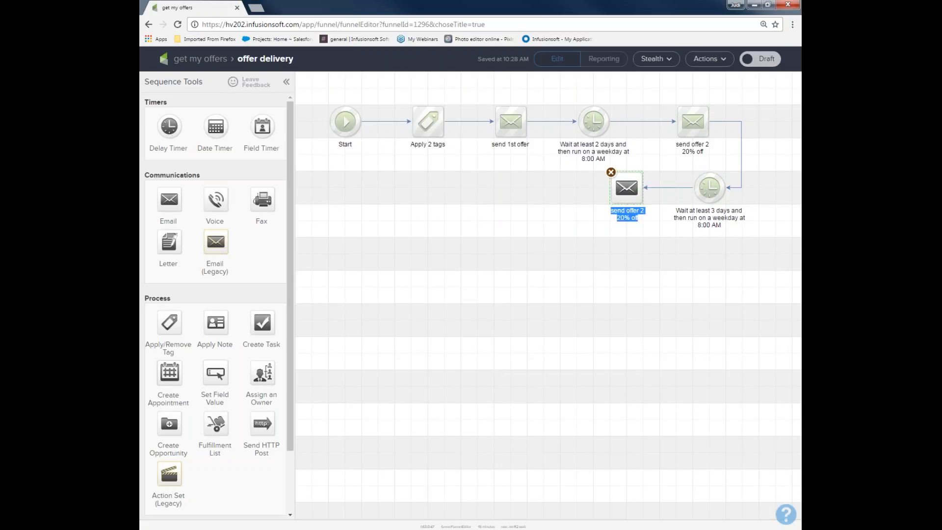
type("send offer 3 40% off")
Change the third offer email's heading to "Hello and here is offer number 3..." and mark the email as Ready.
double_click(628, 187)
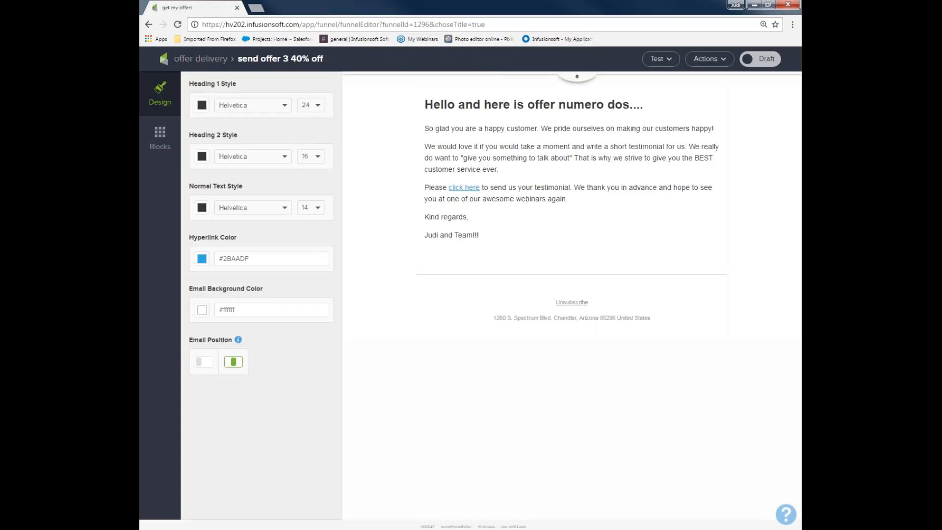
left_click_drag(630, 105, 647, 129)
type("numer")
key("BackSpace")
key("BackSpace")
type("ber 3")
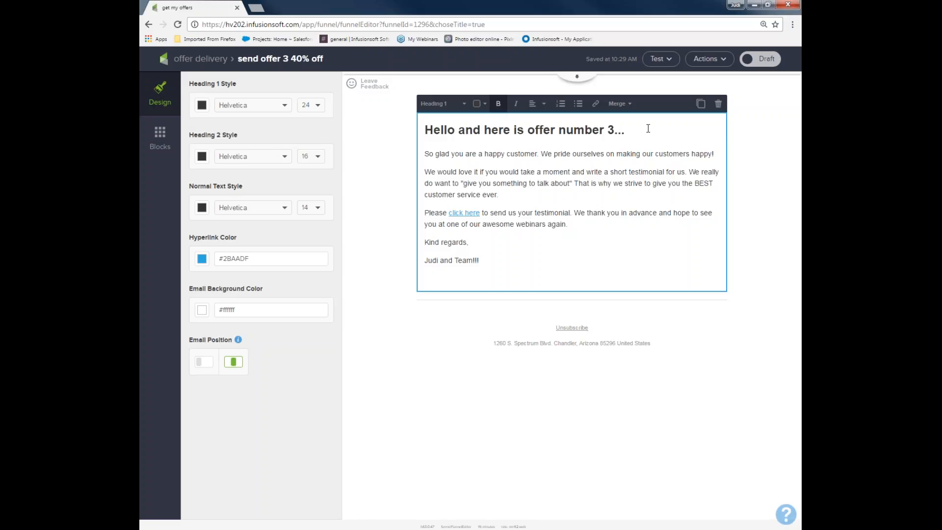
left_click(759, 58)
left_click(190, 60)
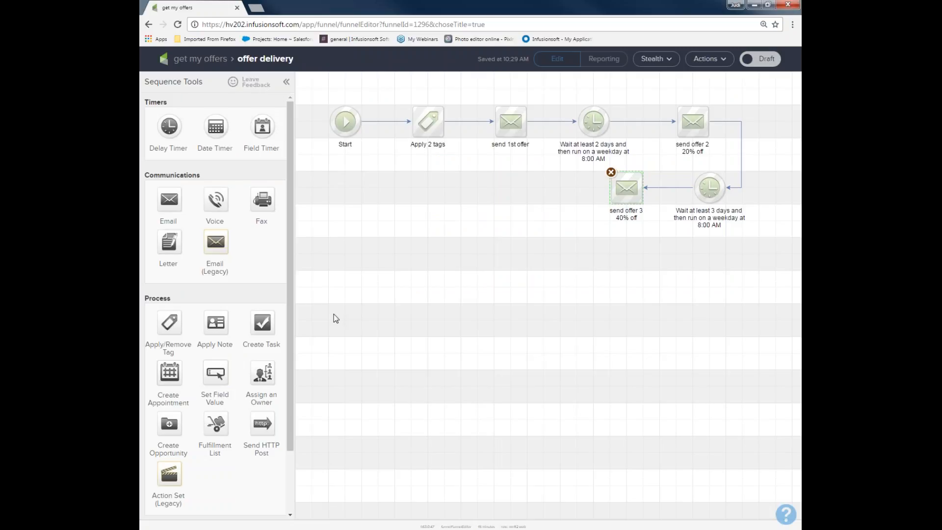
Add a delay timer after the "send offer 3 40% off" email and set it to wait at least 1 week.
left_click_drag(169, 126, 539, 188)
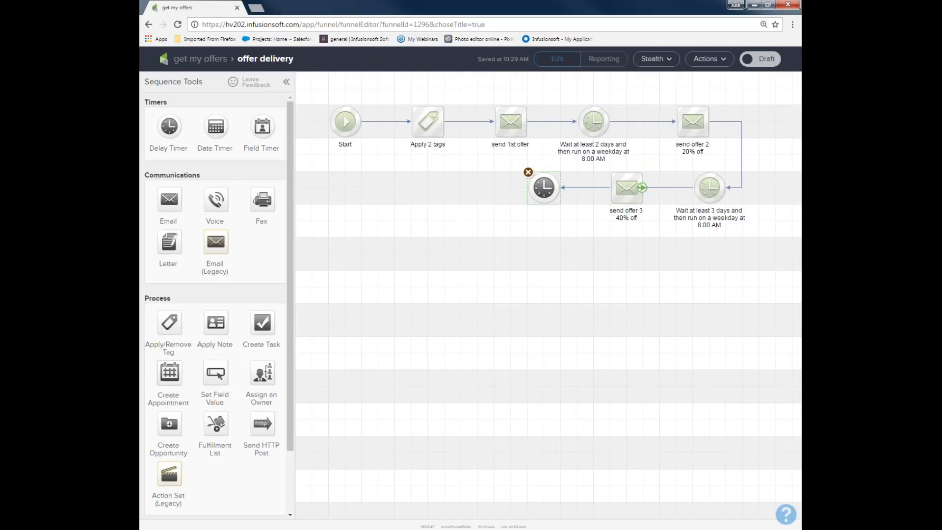
double_click(544, 189)
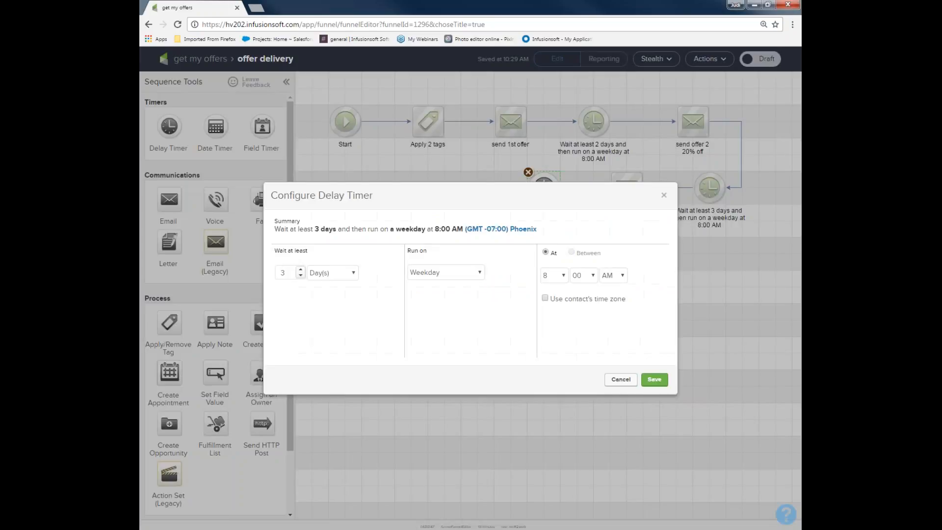
left_click(354, 272)
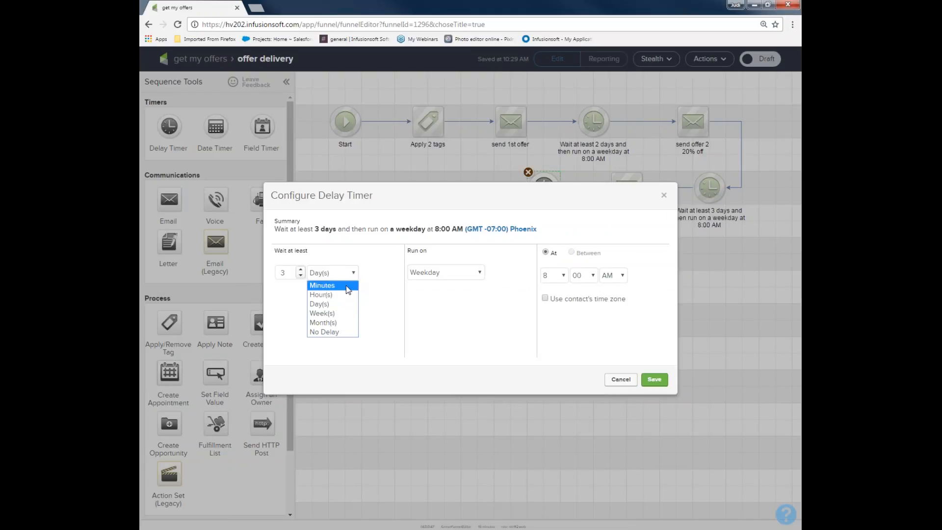
left_click(343, 317)
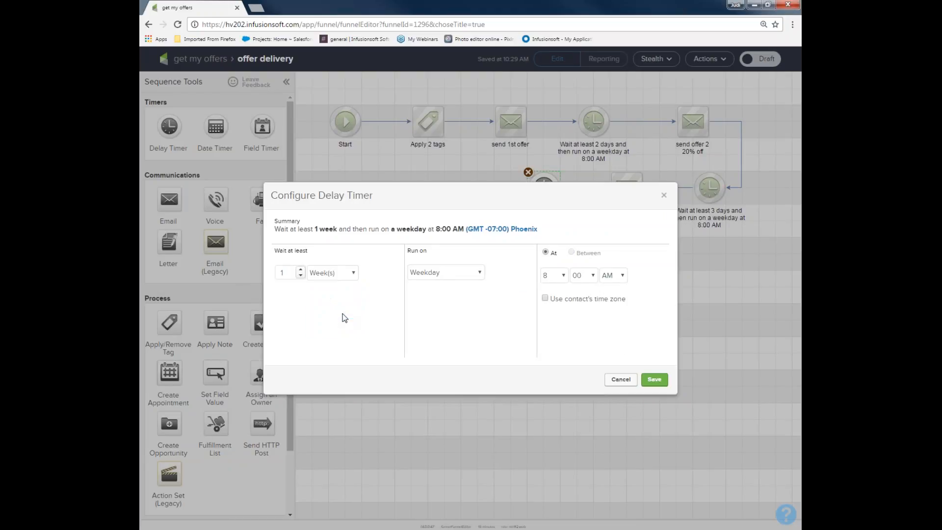
left_click(654, 379)
Duplicate the "send offer 3 40% off" email and place the copy beyond the 1-week delay timer.
right_click(625, 190)
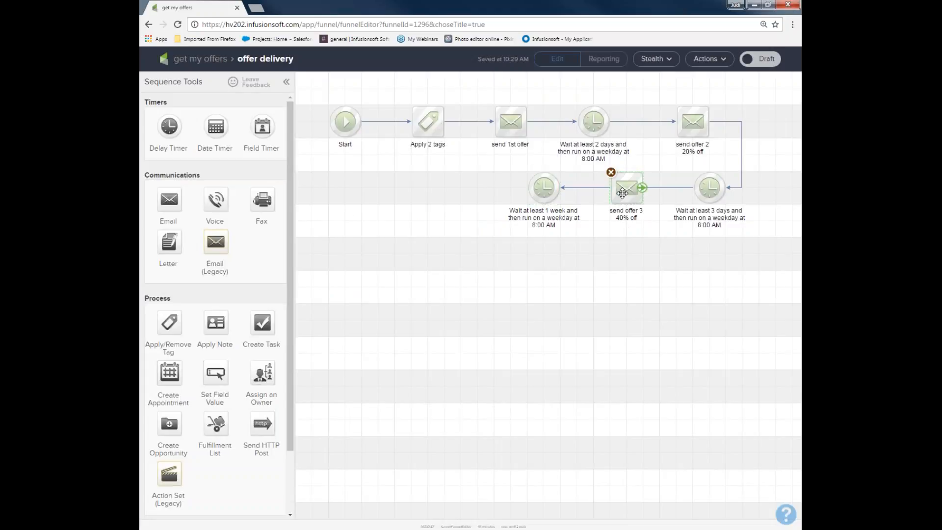
left_click(637, 201)
left_click_drag(637, 202, 451, 210)
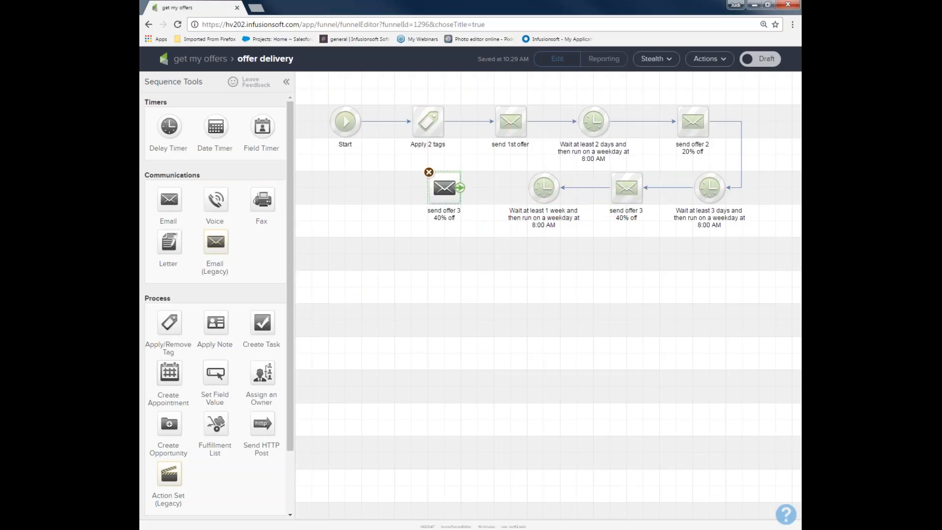
Rename the new email copy as "final offer" and connect the 1-week delay timer to it.
left_click(451, 211)
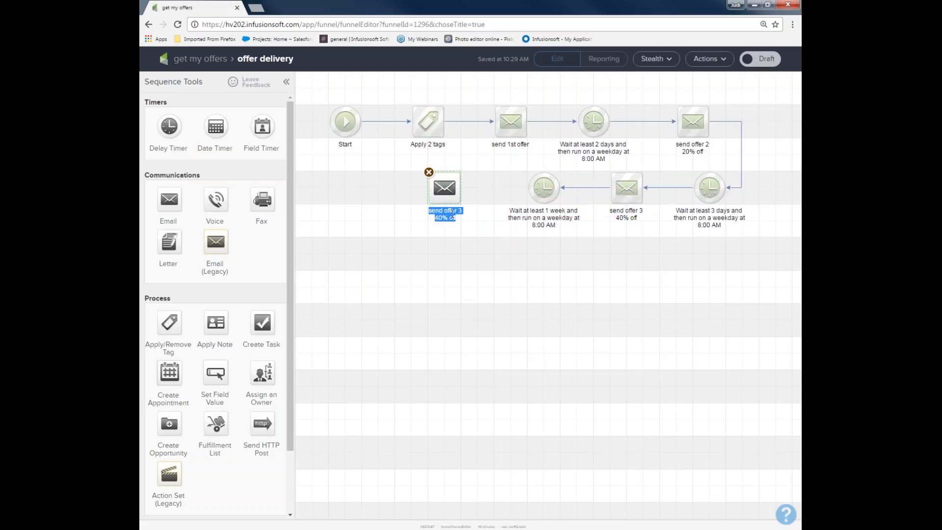
type("final offer")
left_click_drag(560, 191, 425, 186)
left_click_drag(406, 154, 484, 248)
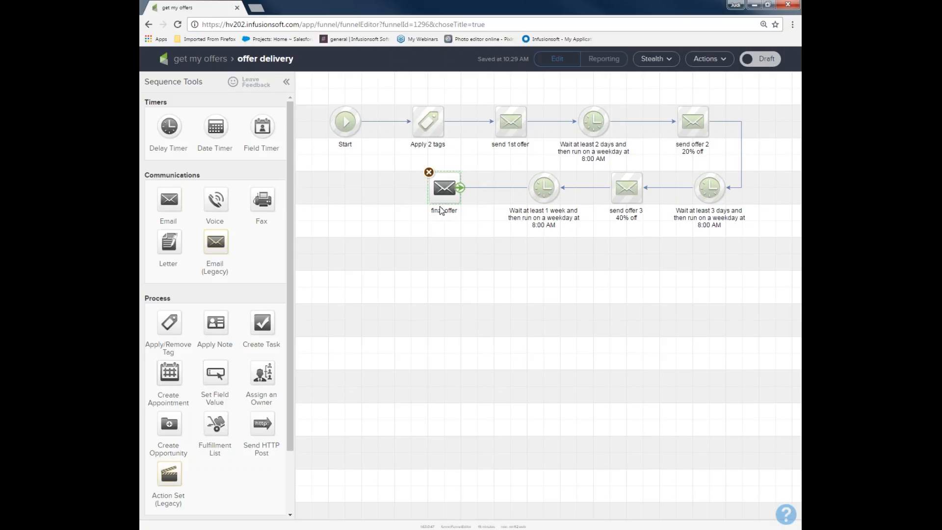
Add a delay timer after the "final offer" email and set it to wait at least 2 weeks.
left_click_drag(169, 127, 377, 187)
double_click(379, 187)
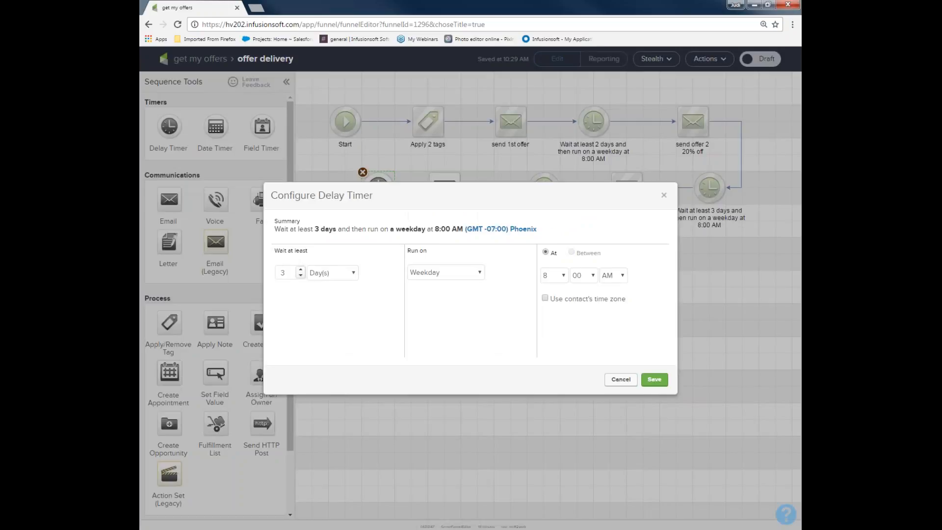
left_click(353, 274)
left_click(338, 313)
left_click_drag(290, 273, 255, 273)
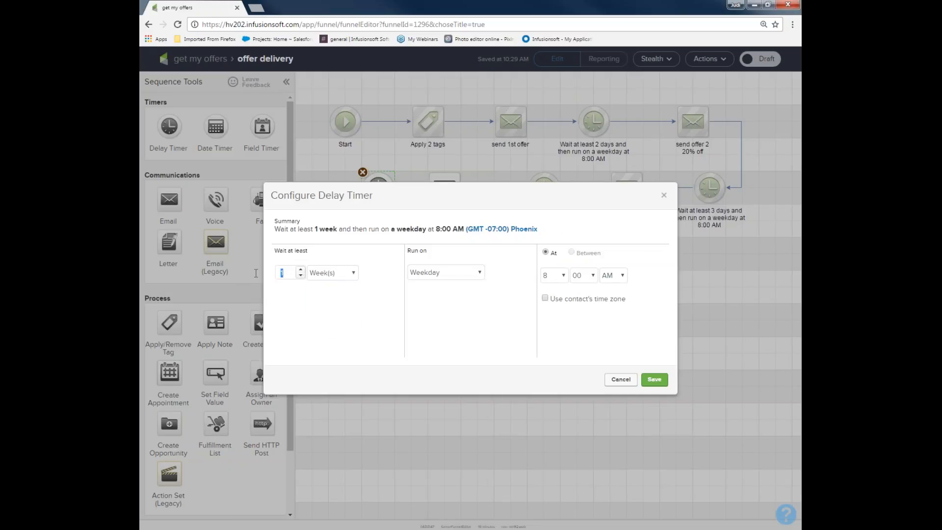
type("2")
left_click(655, 381)
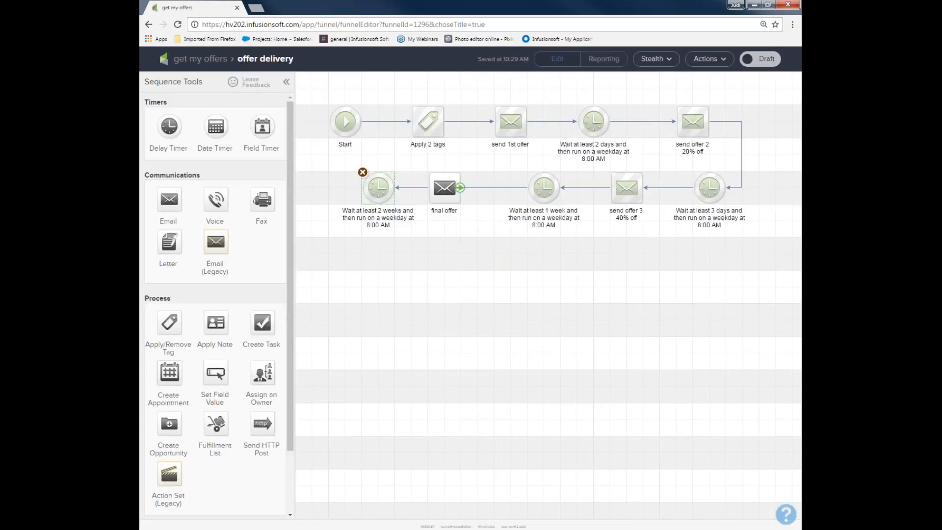
left_click_drag(320, 156, 419, 251)
left_click_drag(393, 93, 461, 158)
left_click_drag(472, 92, 538, 166)
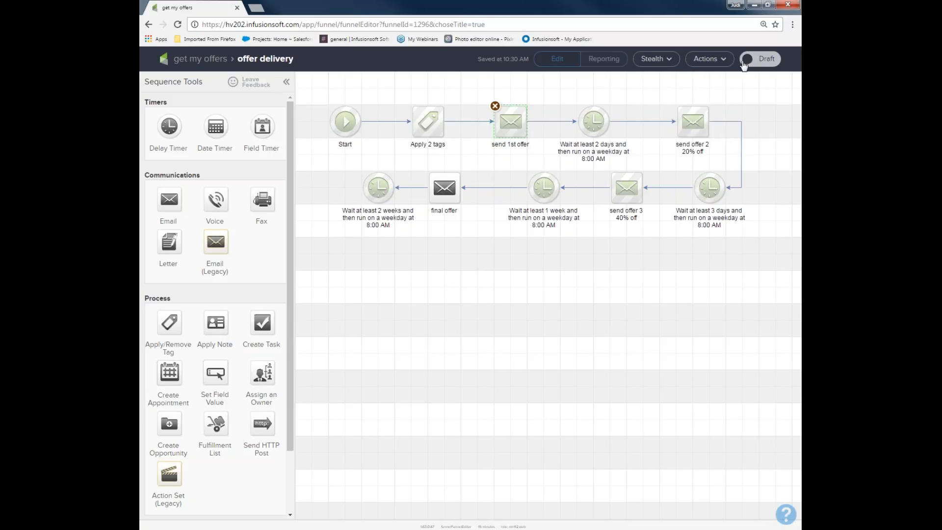
Mark the offer delivery sequence as Ready and return to the "get my offers" campaign overview.
left_click(769, 64)
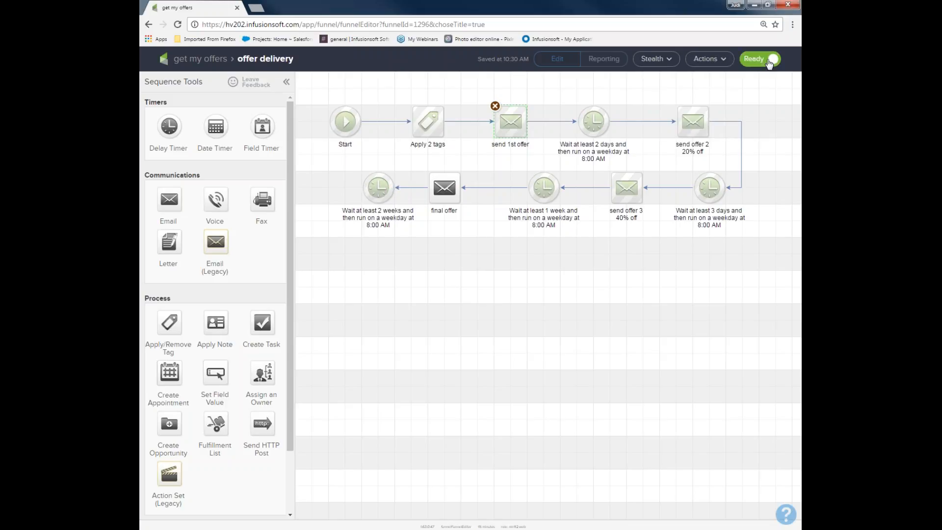
left_click(213, 63)
mouse_move(316, 157)
left_mouse_down()
mouse_move(324, 220)
mouse_move(366, 225)
left_mouse_up()
mouse_move(379, 153)
left_mouse_down()
mouse_move(388, 226)
mouse_move(469, 223)
left_mouse_up()
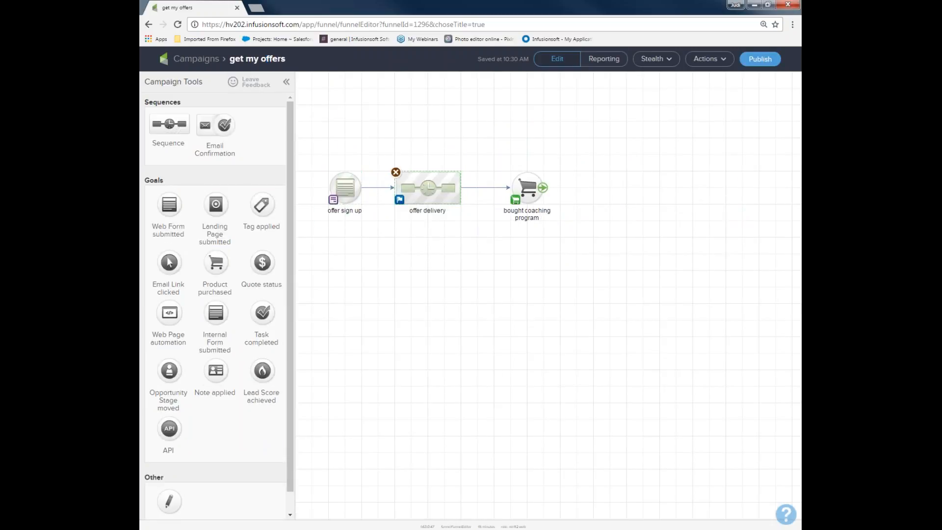
Save the "bought coaching program" goal's configuration as Any Purchase.
double_click(527, 190)
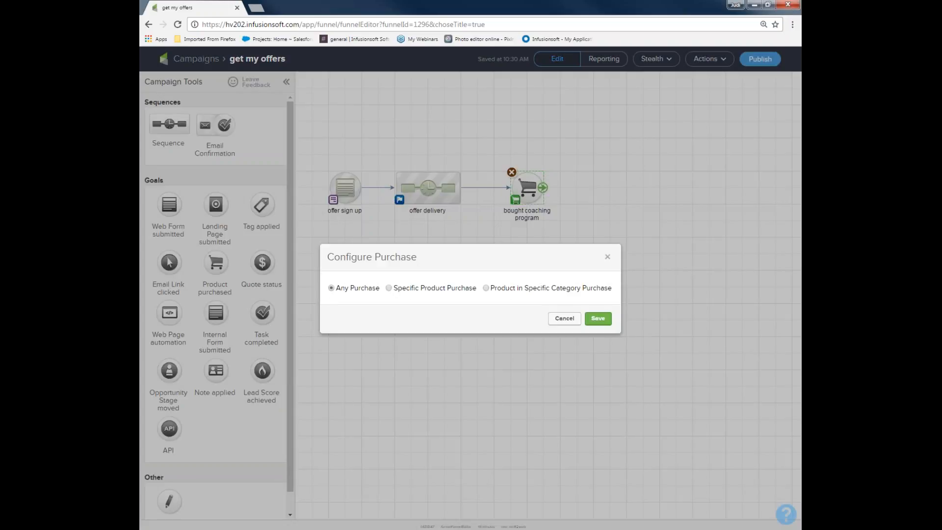
left_click(597, 319)
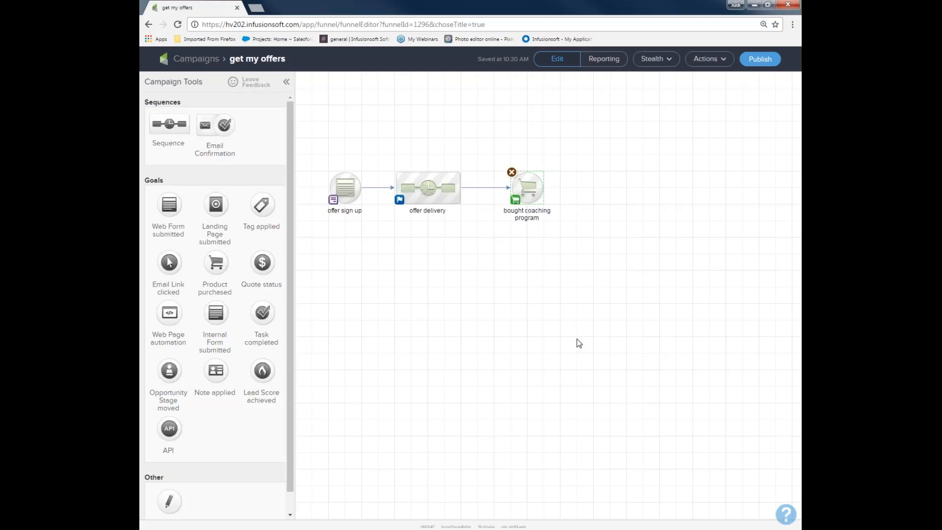
Review the campaign checklist and publish the "get my offers" campaign.
left_click(759, 61)
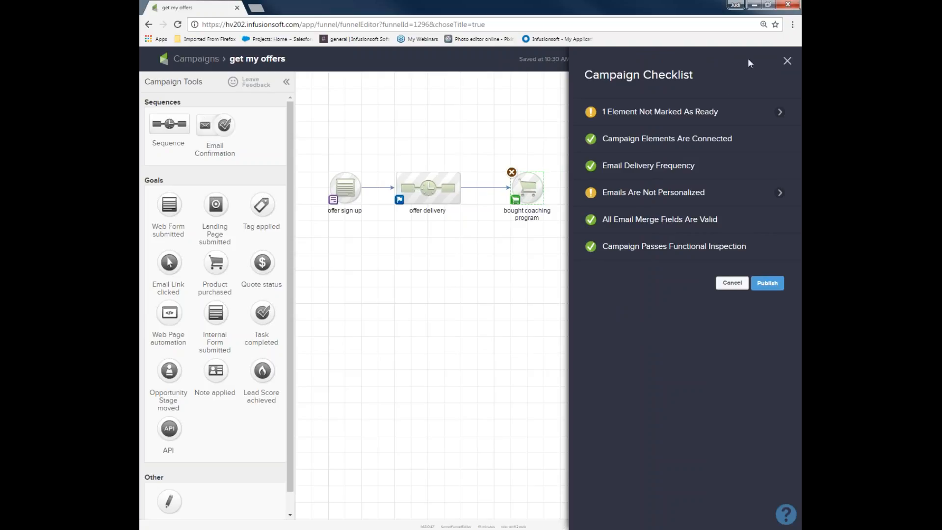
mouse_move(594, 246)
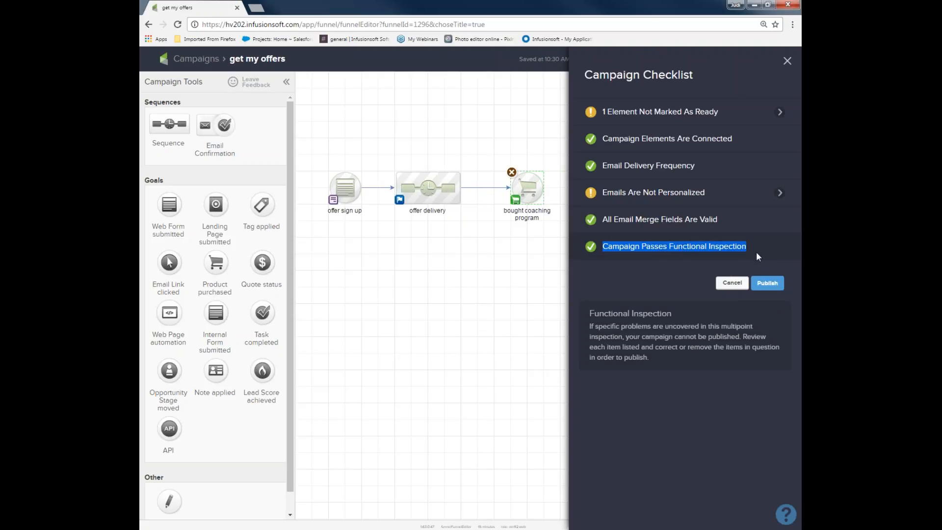
mouse_move(625, 111)
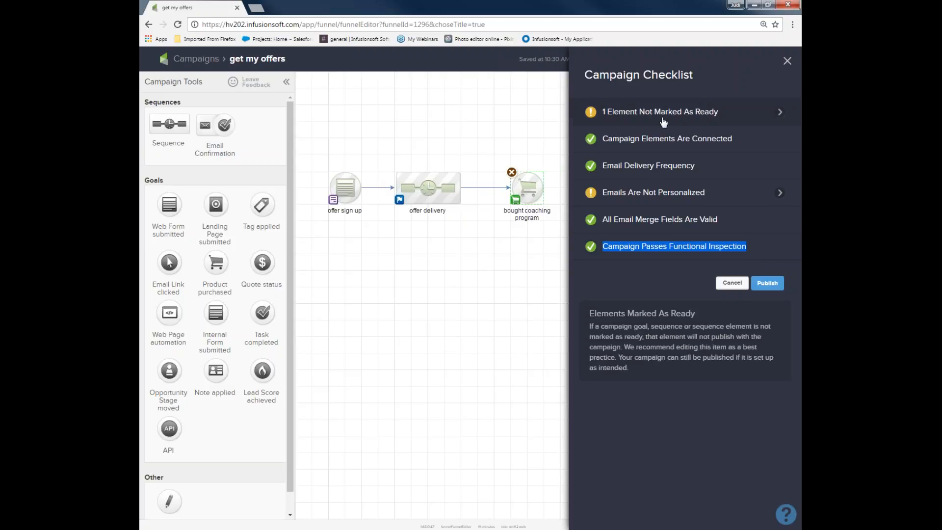
mouse_move(664, 203)
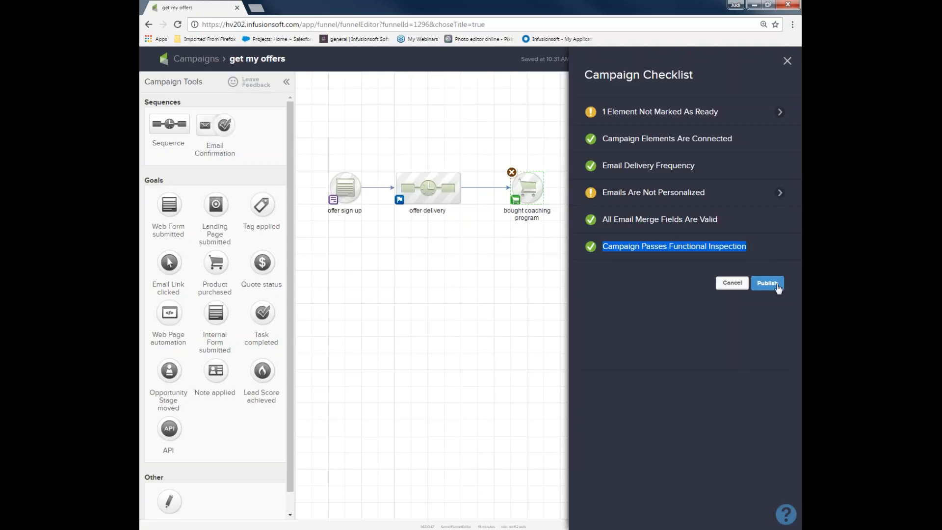
left_click(773, 286)
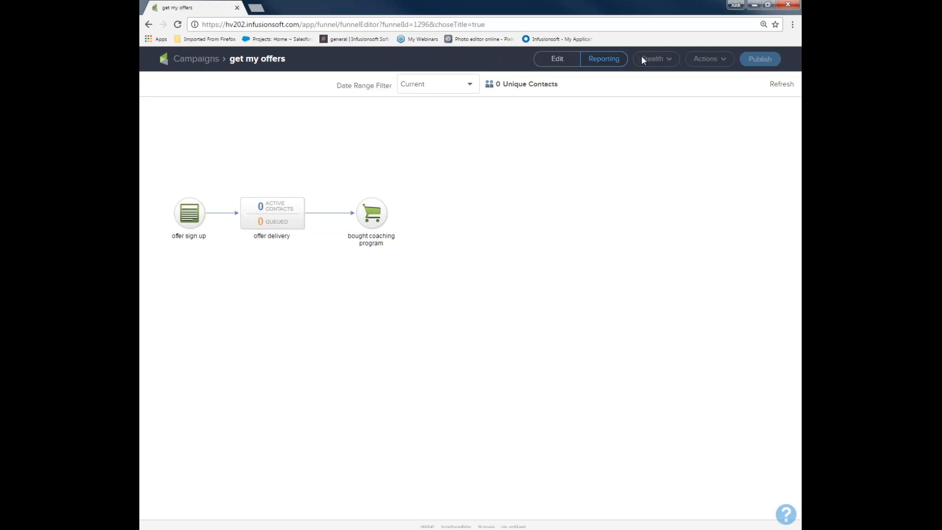
Return the campaign to edit mode and open the "offer sign up" web form.
left_click(553, 60)
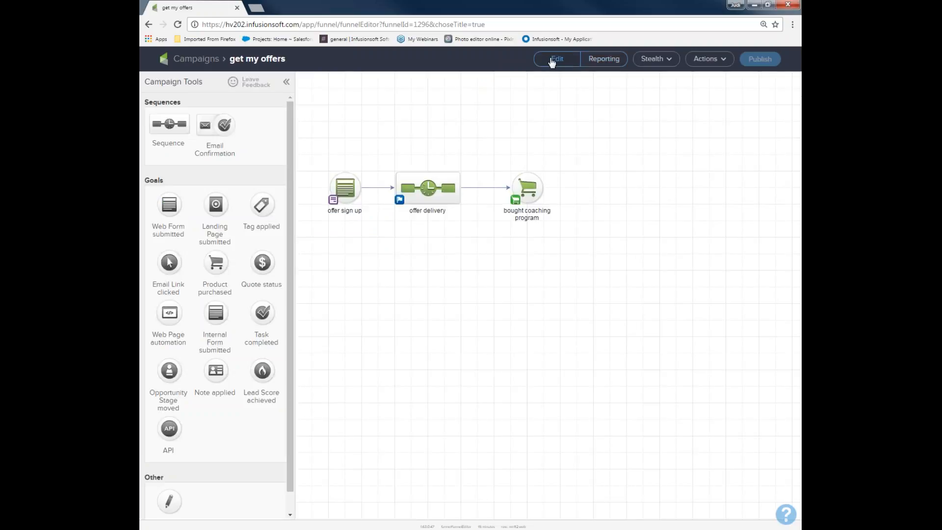
left_click_drag(313, 149, 607, 256)
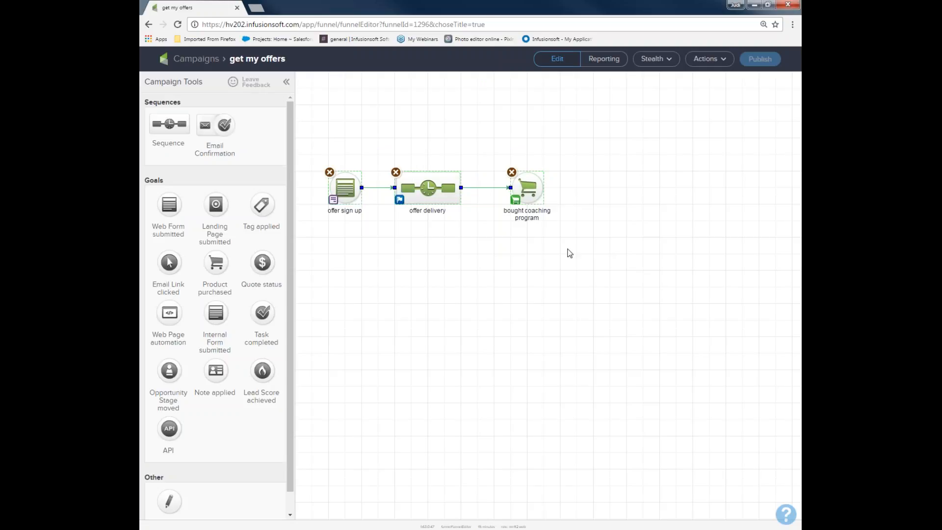
double_click(346, 187)
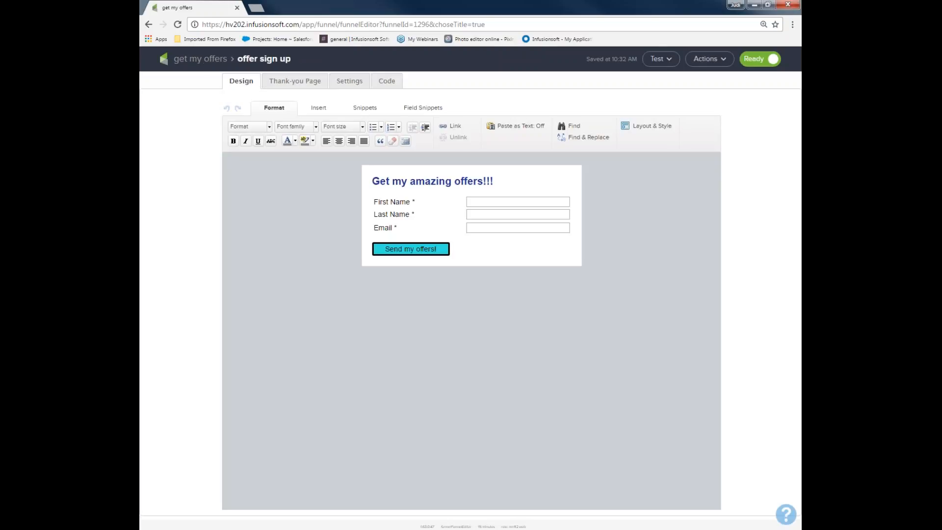
left_click(670, 60)
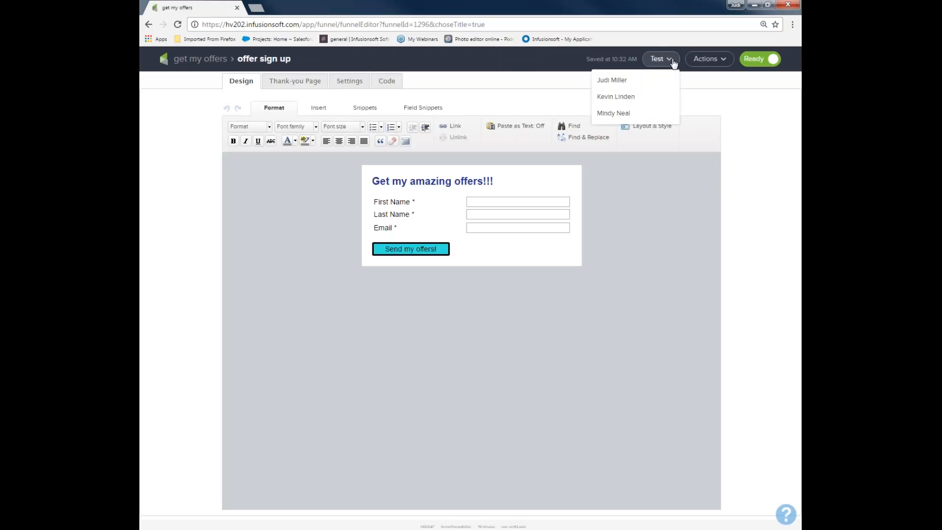
left_click(644, 80)
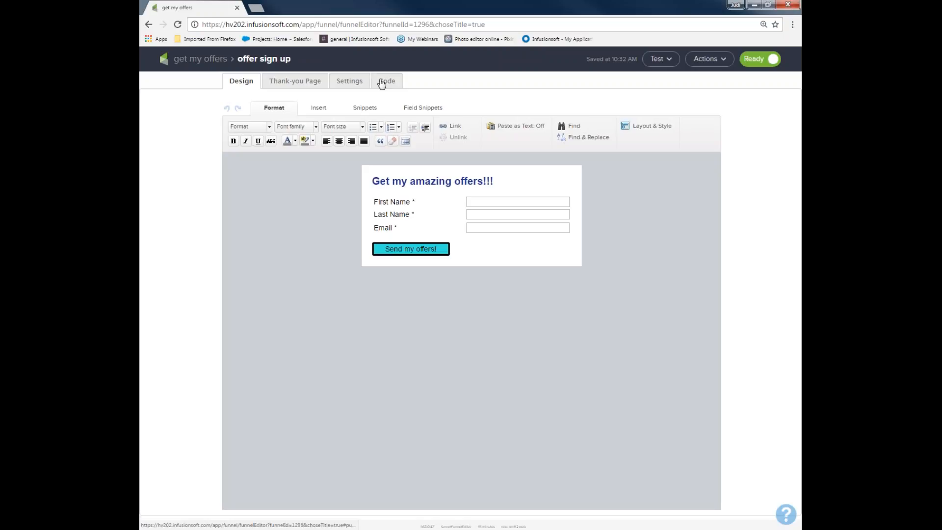
Open the hosted version of the offer sign up form through its Pretty URL.
left_click(382, 81)
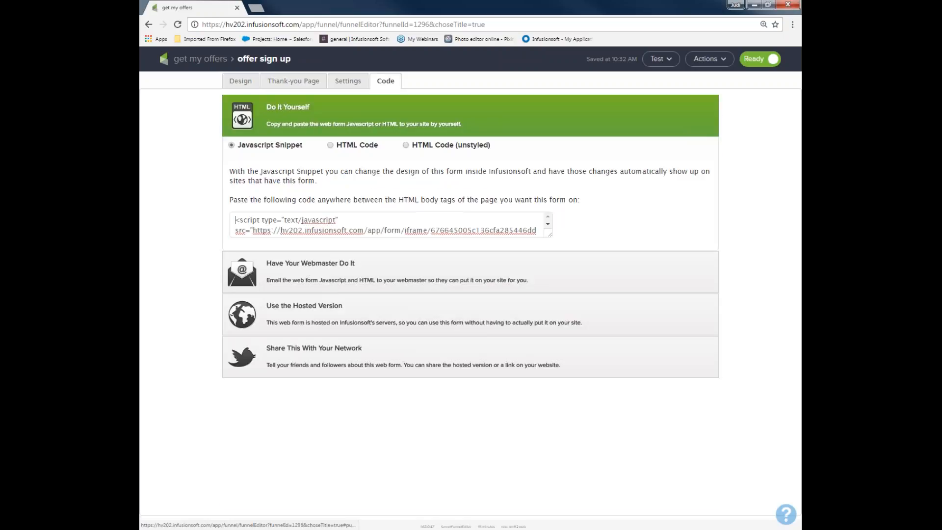
left_click(283, 308)
left_click(296, 311)
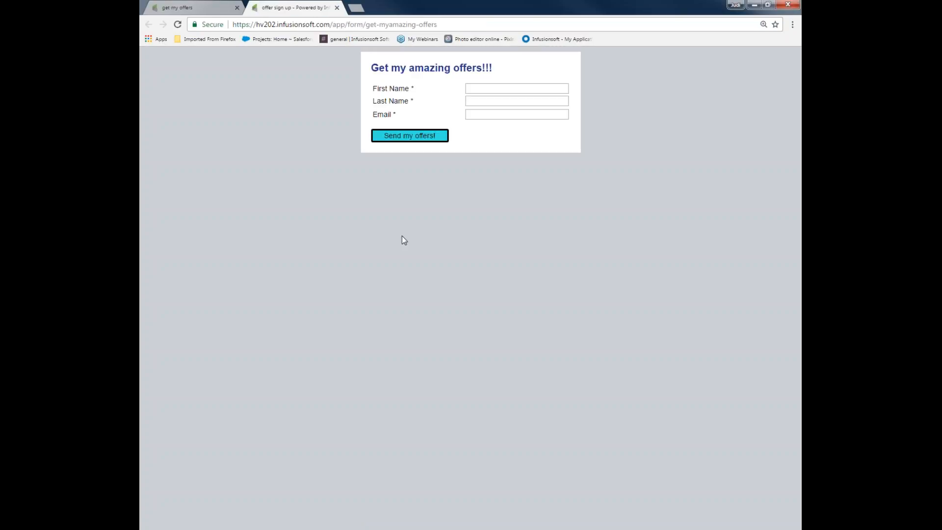
Fill in the test contact's first name, last name and email on the hosted form and submit it.
left_click(477, 92)
key("Tab")
key("Tab")
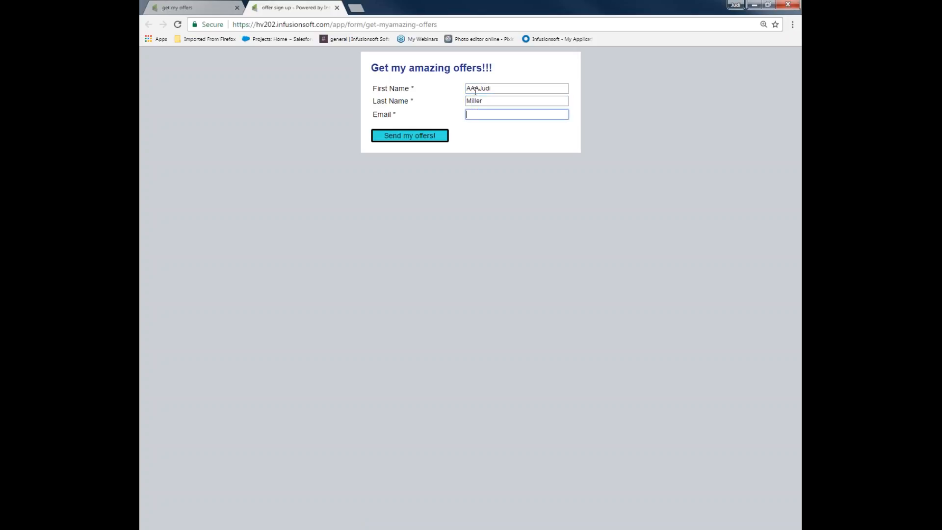
type("ju")
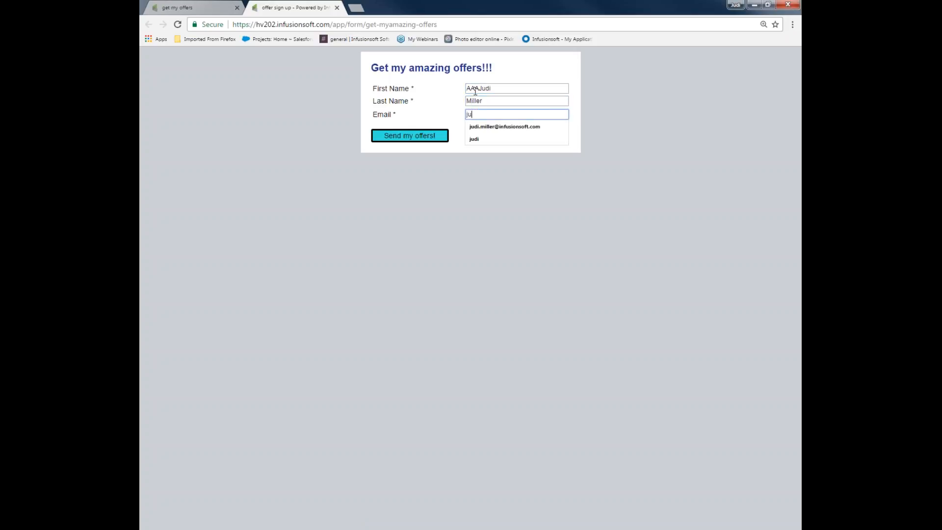
left_click(481, 128)
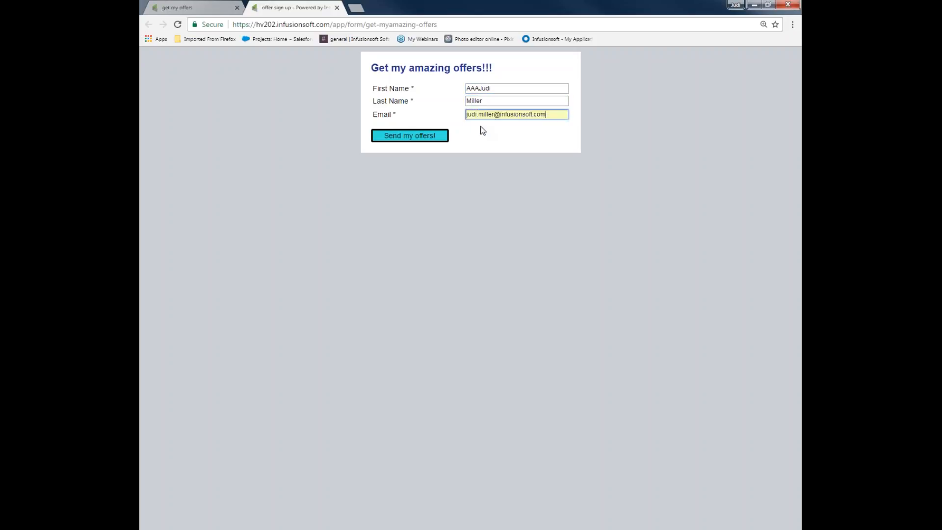
left_click(417, 138)
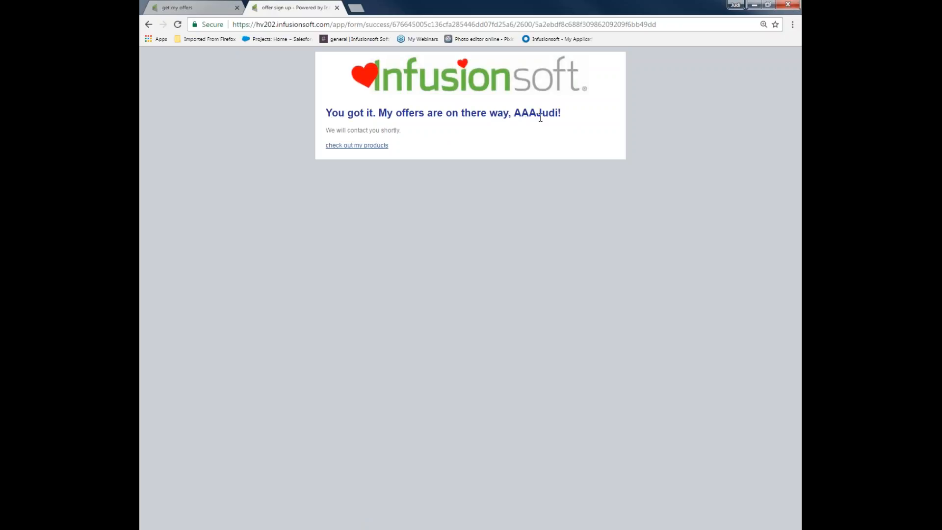
Check the personalized greeting on the thank-you page and close that browser tab.
left_click_drag(514, 114, 558, 113)
left_click(200, 10)
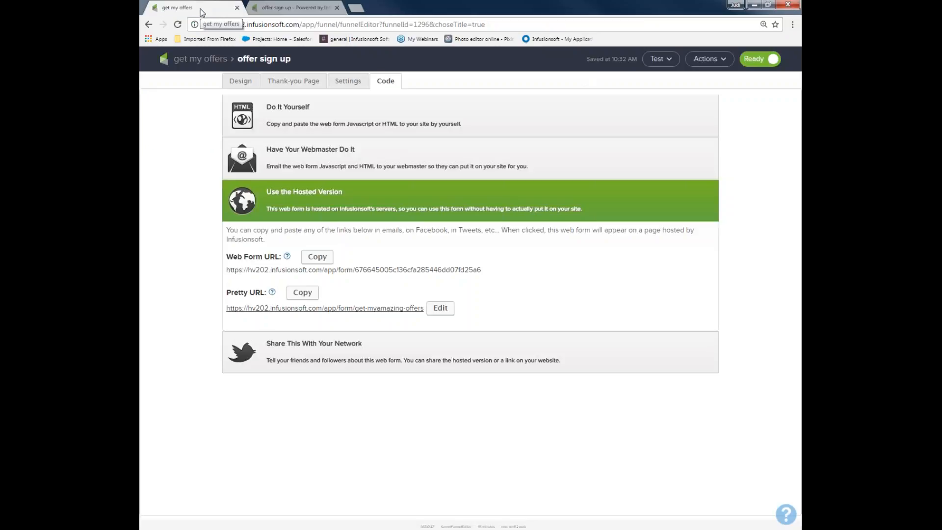
left_click(336, 8)
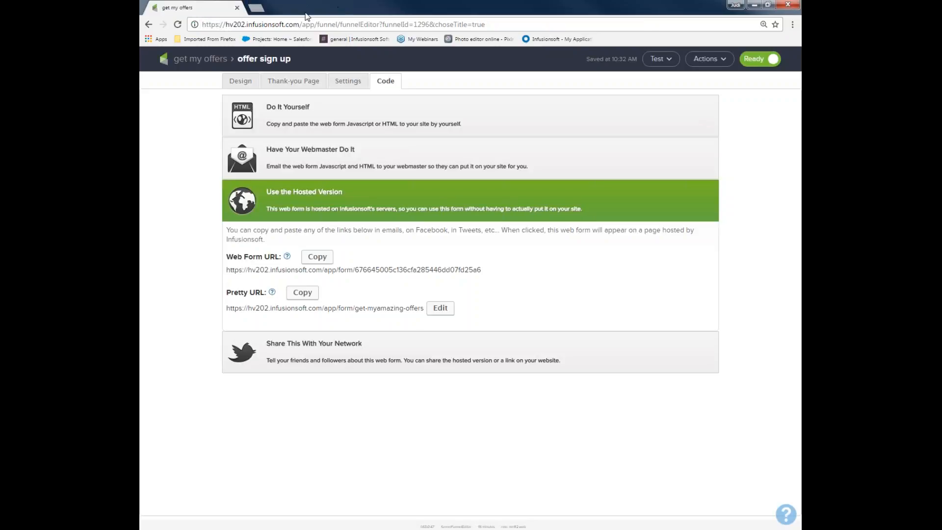
Open the hv202 Infusionsoft dashboard in a new browser tab.
left_click(256, 7)
type("hv202.infusionsoft.com")
left_click(227, 43)
Search the contacts for "aaa", then open the test contact's record and examine its tags.
left_click(589, 65)
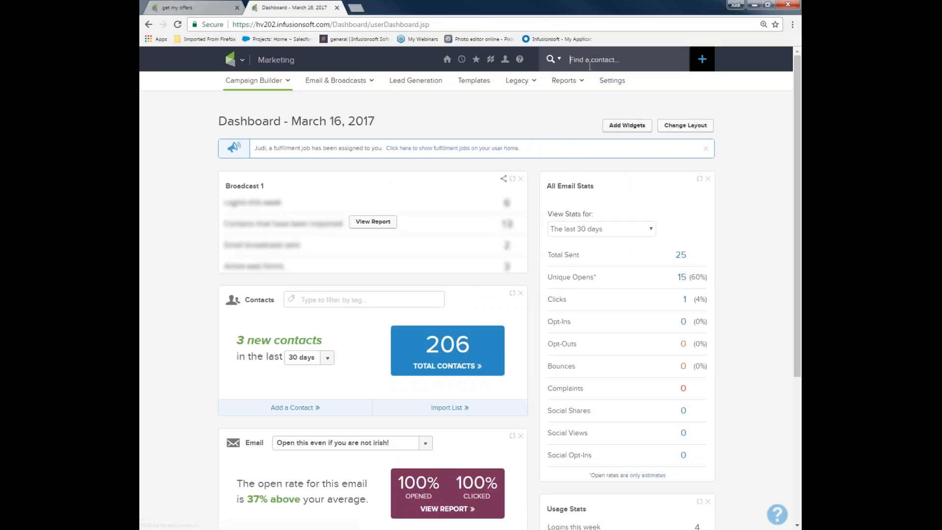
type("aaa")
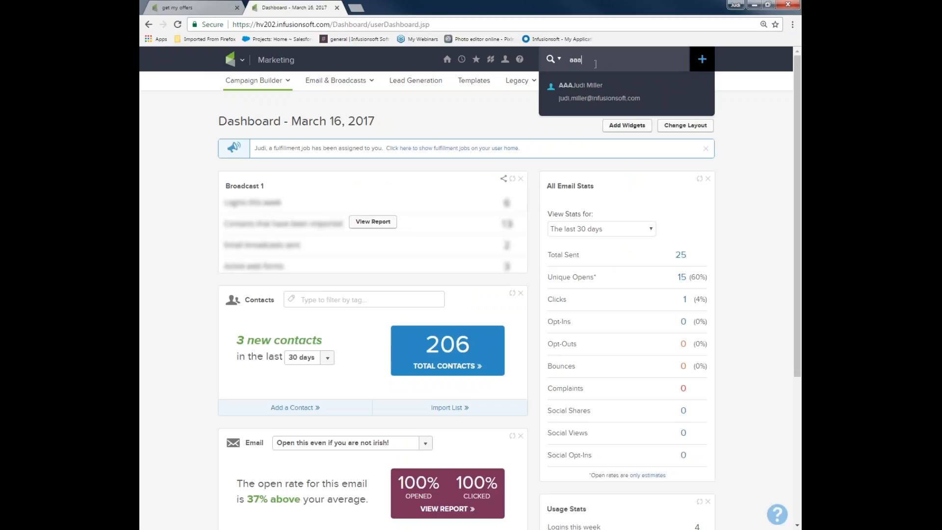
left_click(604, 83)
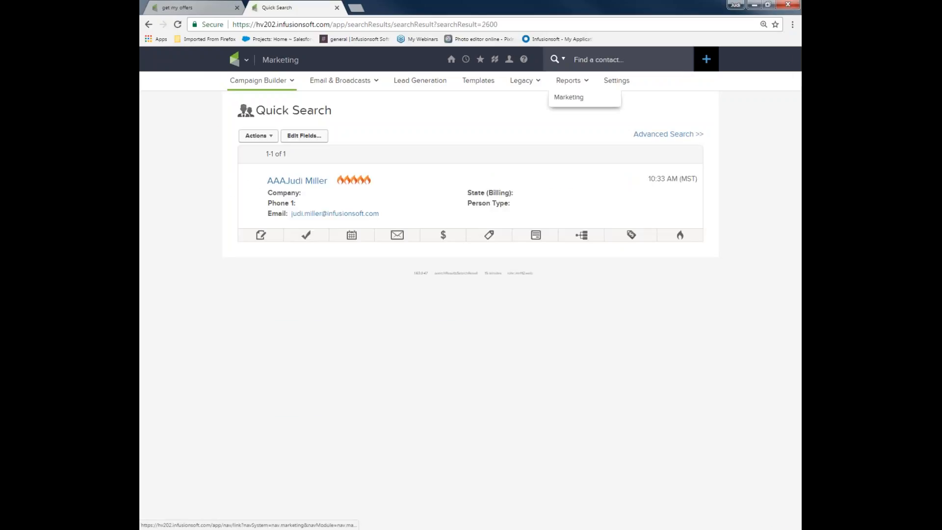
left_click(303, 182)
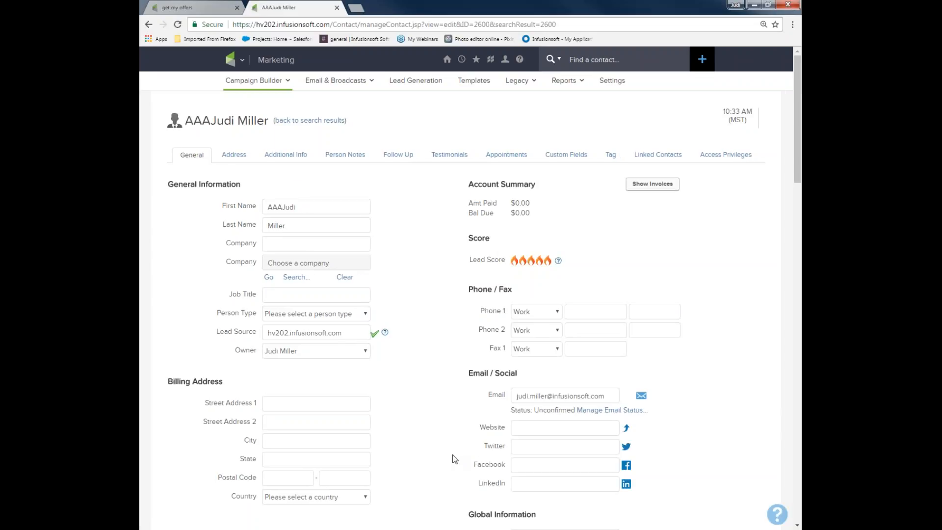
scroll(455, 458, "down", 4)
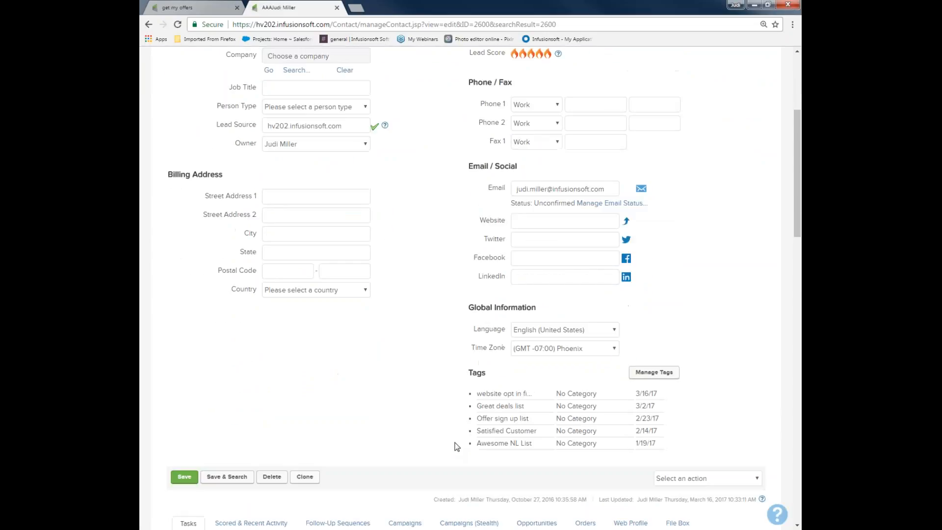
Check the names and application dates of the contact's tags, including the website opt-in, "Great deals list" and "Offer sign up list".
left_click_drag(476, 394, 678, 394)
left_click(677, 395)
left_click_drag(477, 407, 522, 407)
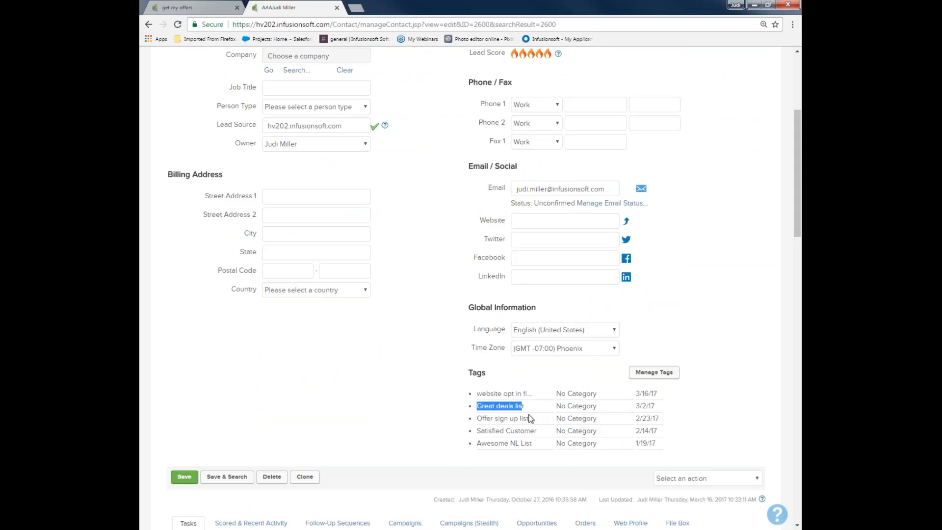
left_click_drag(477, 419, 662, 420)
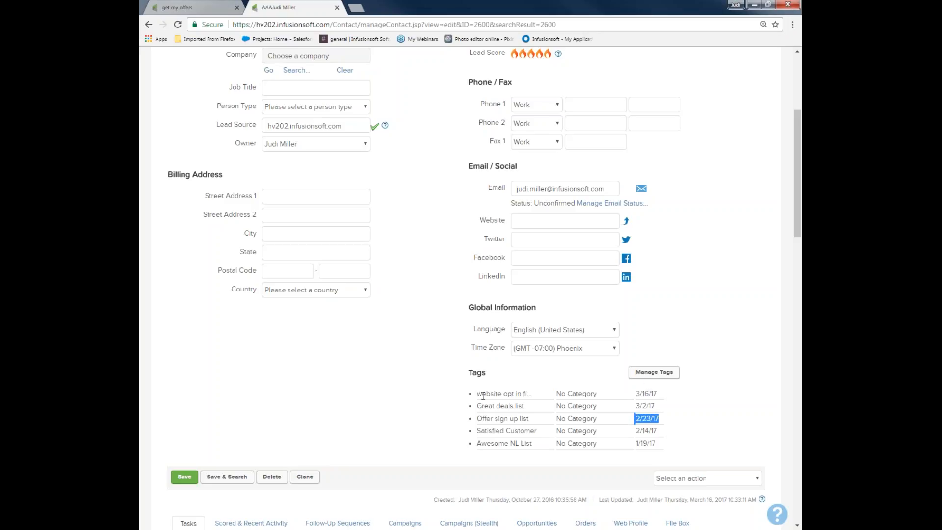
left_click_drag(481, 395, 529, 395)
left_click_drag(477, 419, 527, 418)
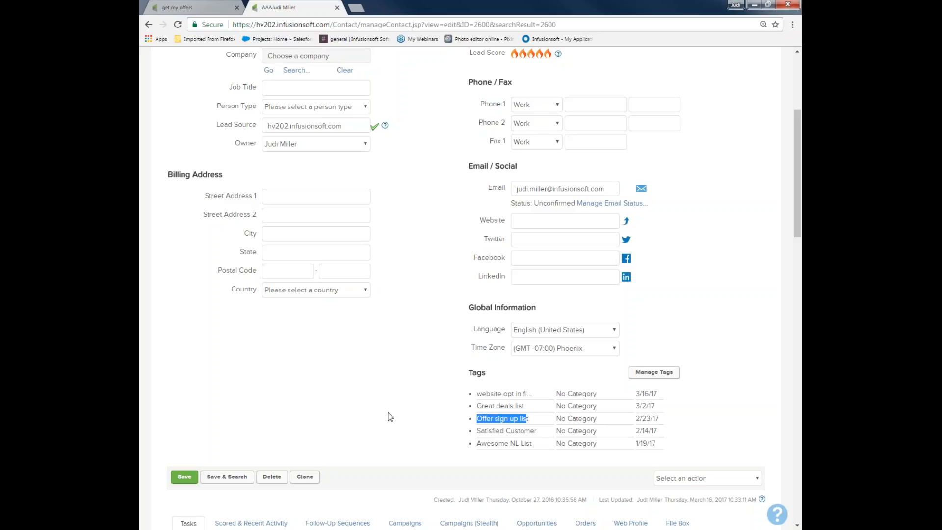
Open the contact's campaign records and review the recent campaign history and upcoming campaign items for "get my offers".
scroll(403, 380, "down", 4)
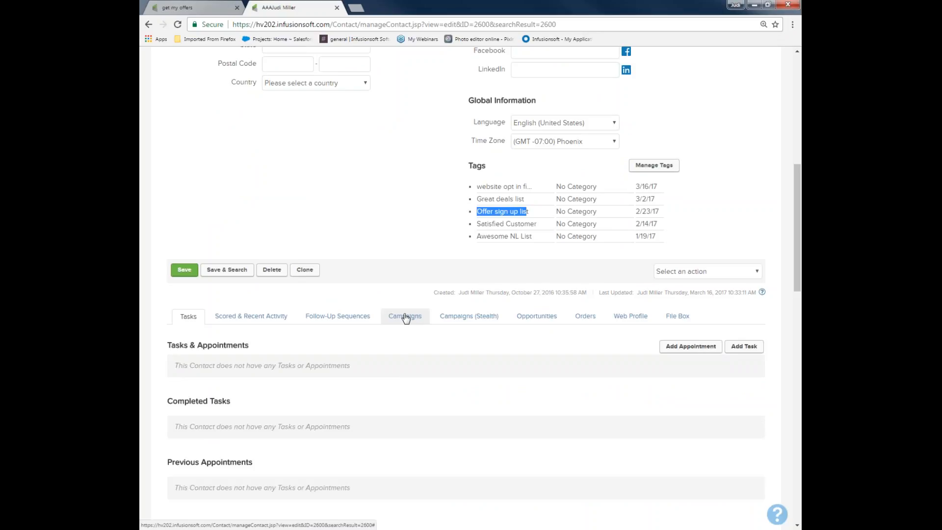
left_click(405, 318)
scroll(402, 319, "down", 5)
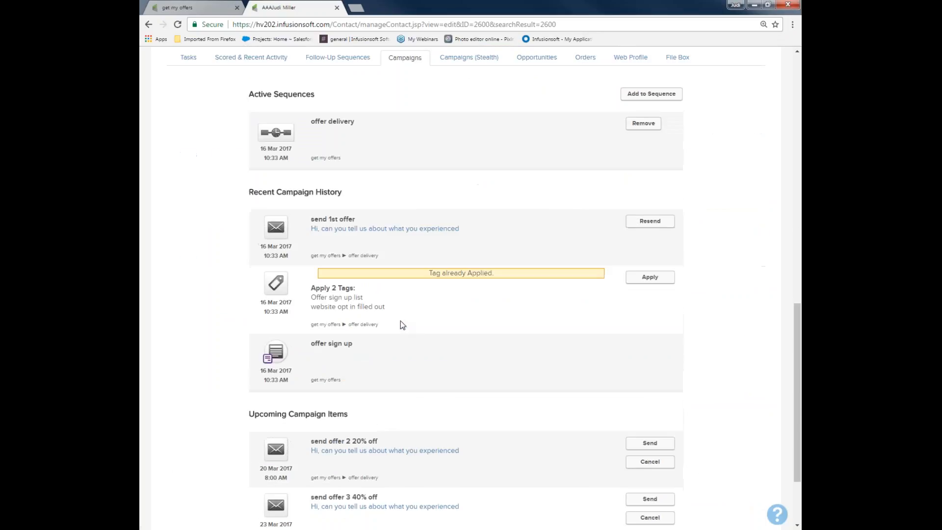
left_click_drag(310, 344, 368, 348)
left_click_drag(312, 287, 373, 291)
left_click_drag(309, 219, 459, 229)
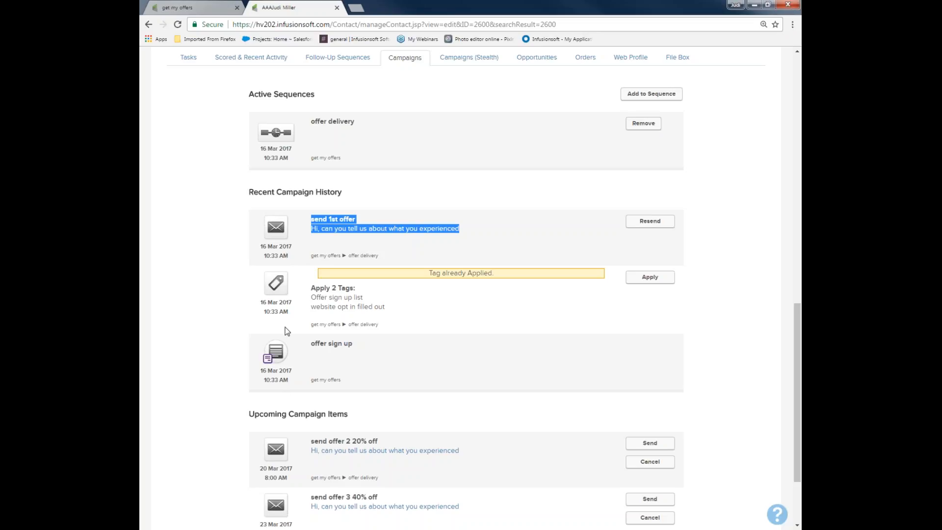
scroll(287, 282, "down", 3)
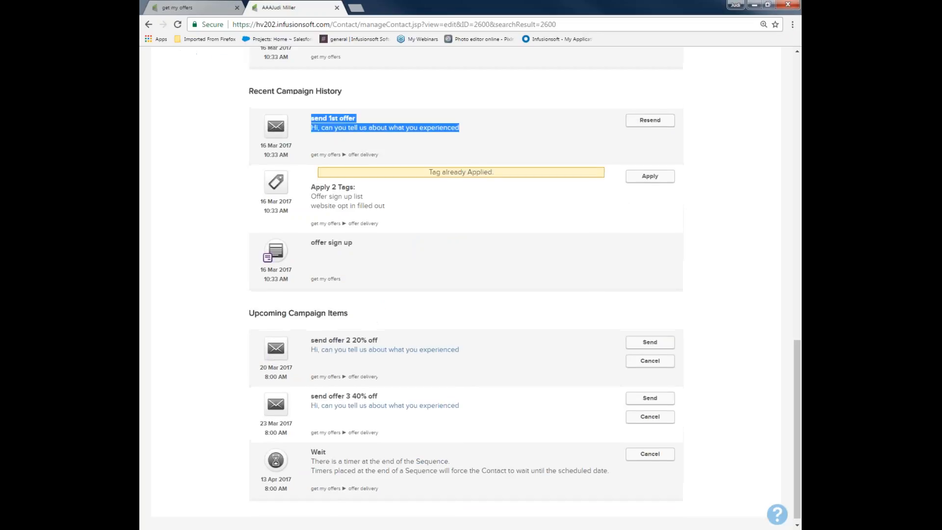
left_click_drag(235, 307, 400, 320)
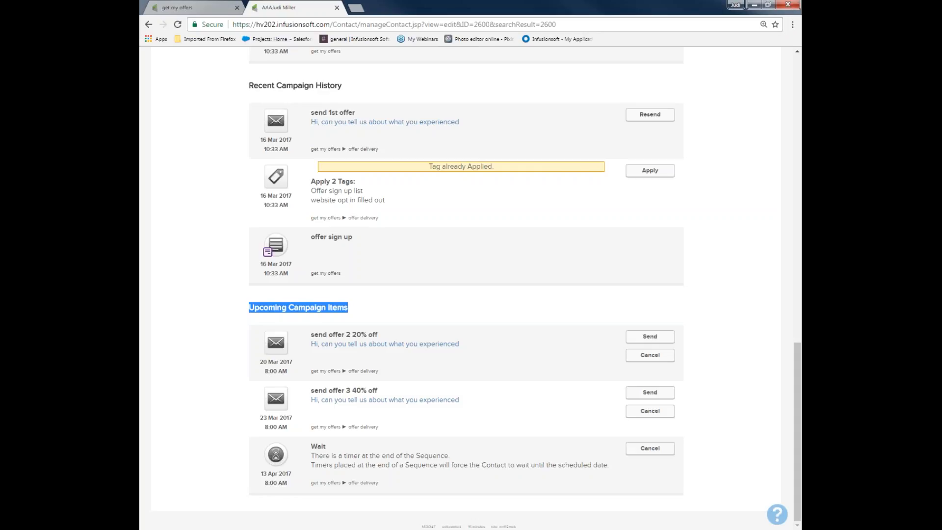
Return to the "get my offers" campaign canvas from the sign-up form's code page.
left_click(226, 7)
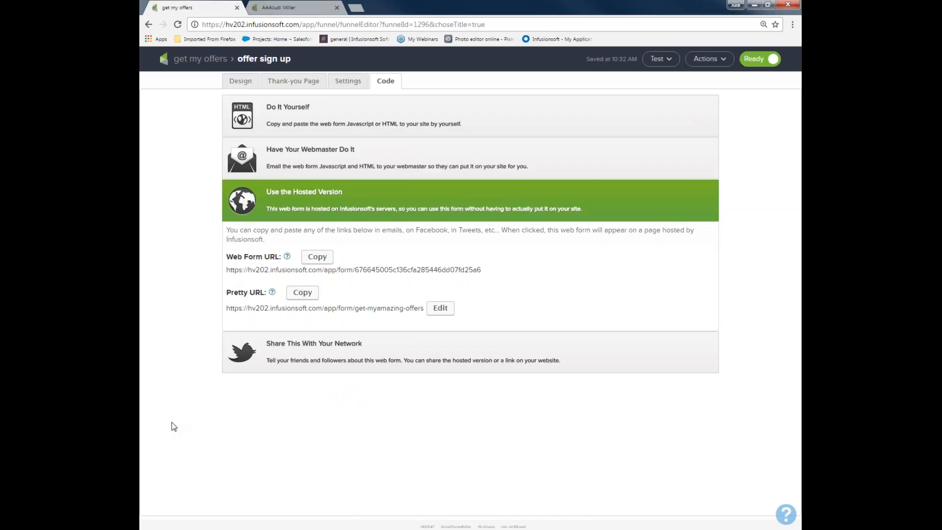
left_click(196, 58)
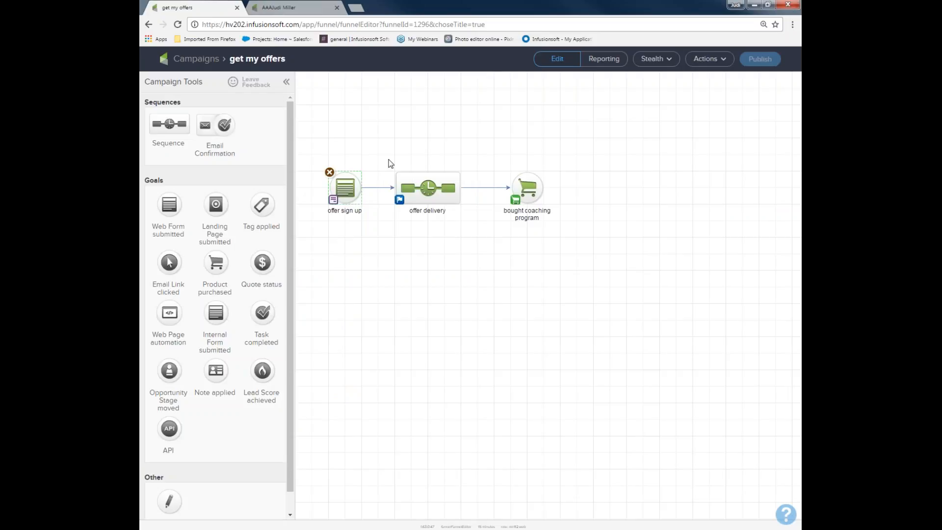
key("ctrl+plus")
key("ctrl+plus")
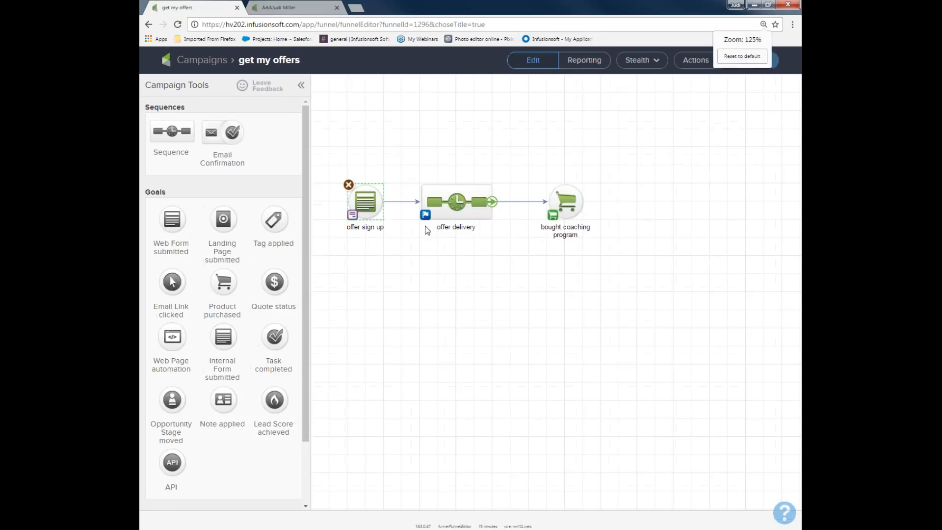
left_click_drag(441, 234, 583, 281)
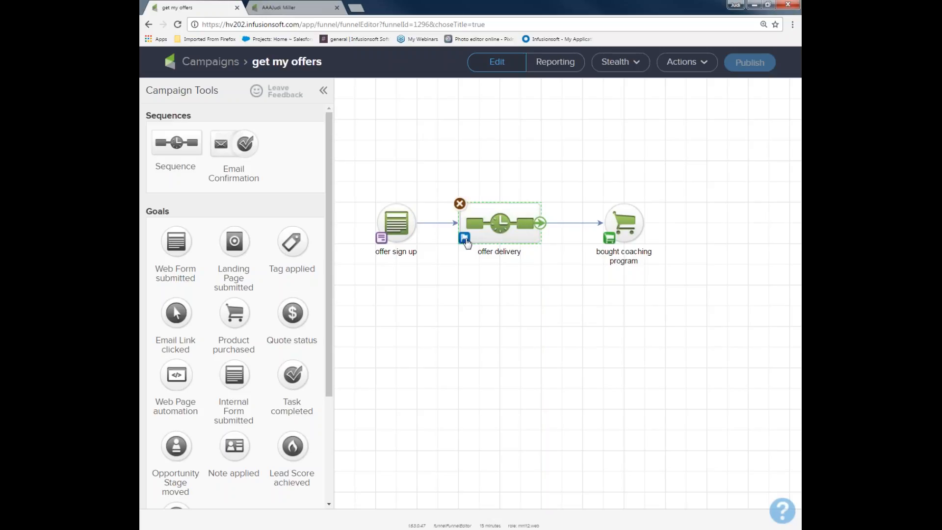
Review the offer delivery sequence's goal-achieved behaviour and save it with "Stops immediately" selected.
left_click(464, 238)
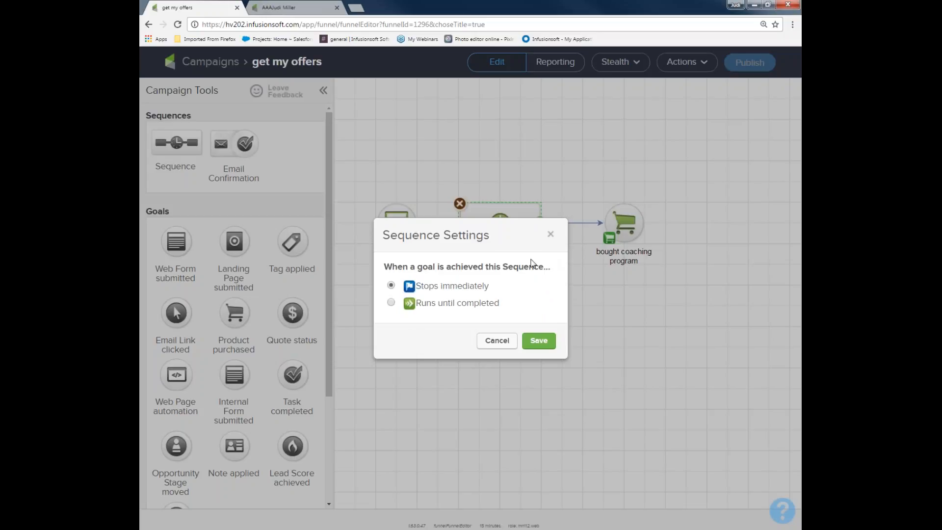
left_click_drag(383, 269, 547, 268)
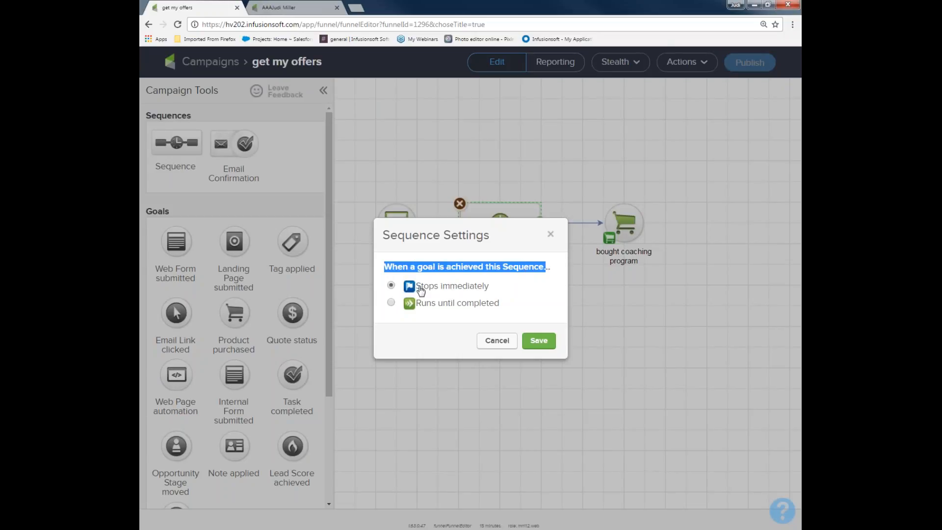
left_click_drag(521, 290, 417, 293)
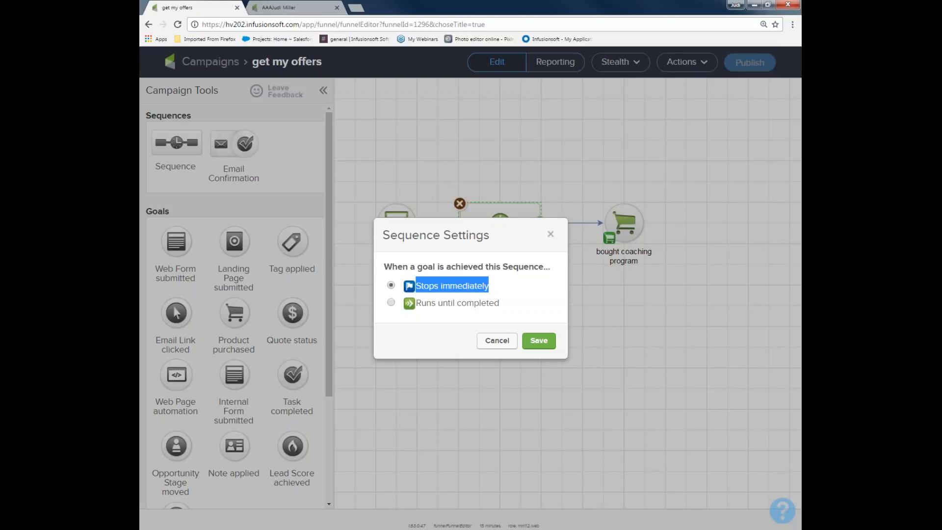
left_click(544, 339)
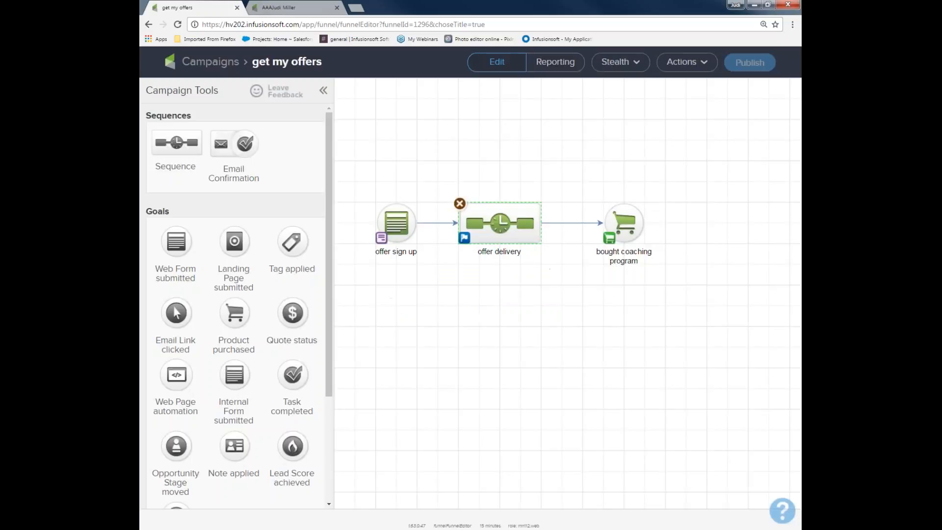
Add a sequence named "deliver product" after the "bought coaching program" goal and connect the goal to it.
left_click_drag(716, 234, 705, 219)
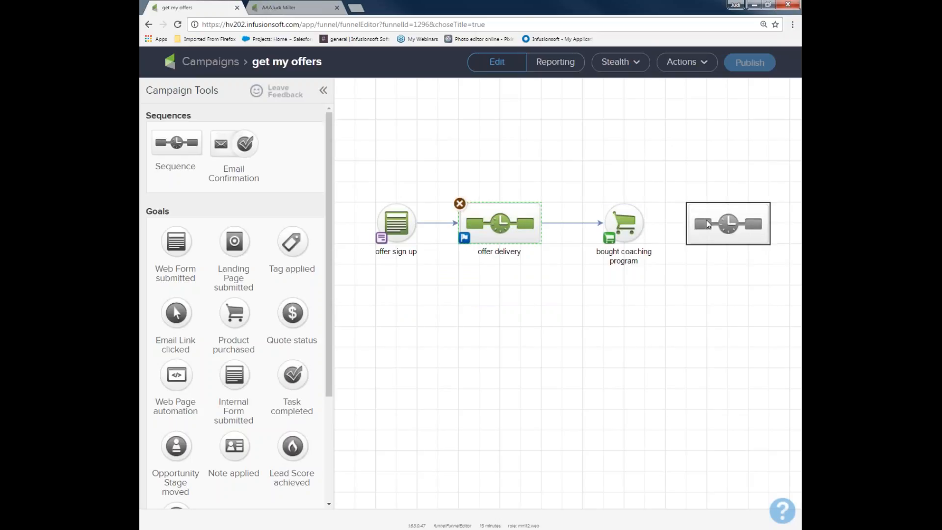
key("ctrl+minus")
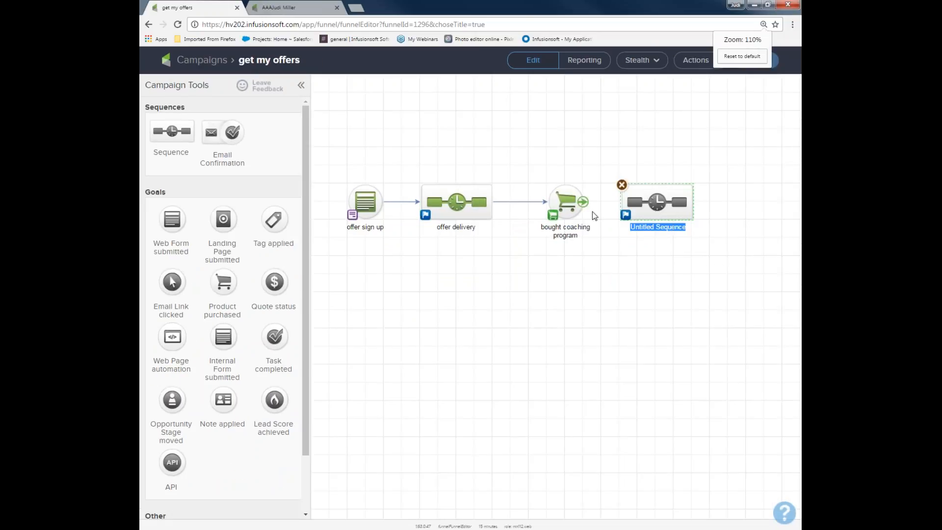
left_click_drag(579, 202, 622, 220)
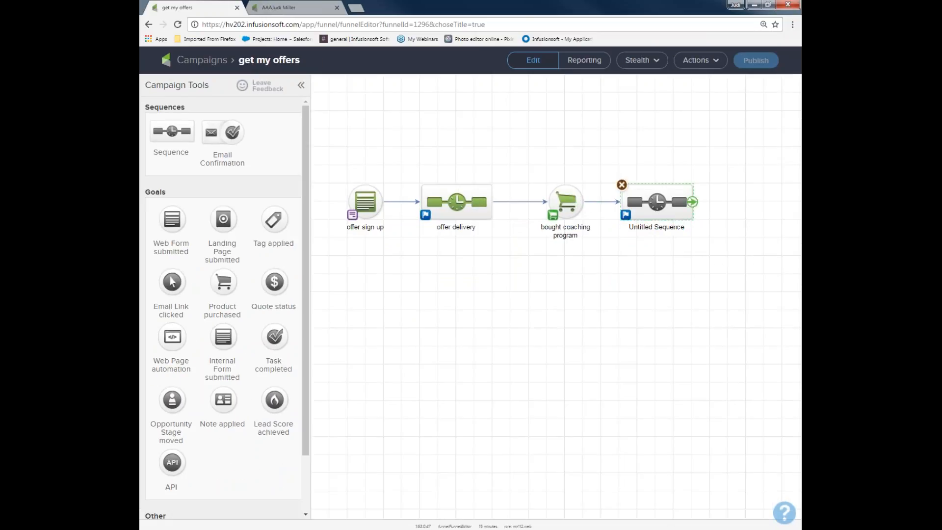
type("deliver pro")
type("dut=c")
key("BackSpace")
key("BackSpace")
key("BackSpace")
type("ct")
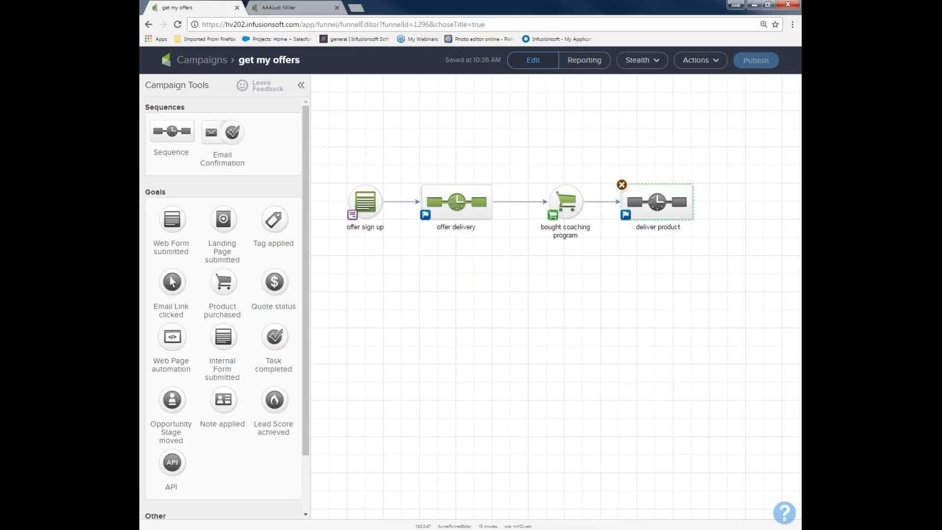
key("Return")
left_click_drag(518, 156, 597, 256)
left_click_drag(405, 156, 508, 254)
left_click_drag(602, 143, 726, 257)
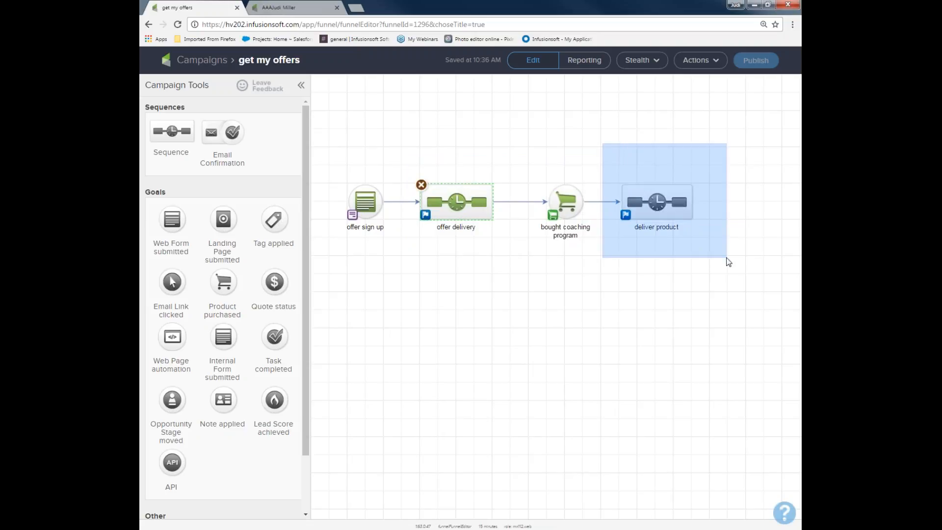
left_click_drag(729, 262, 728, 262)
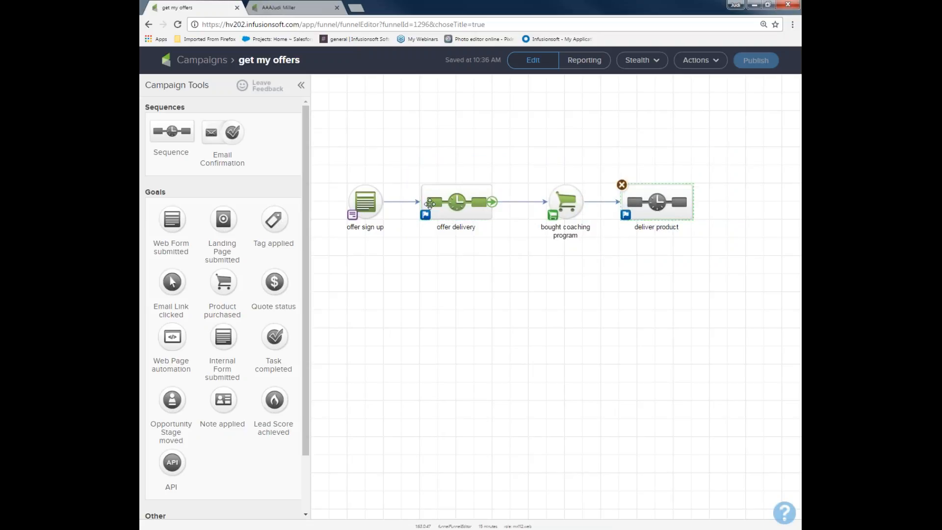
Set the offer delivery sequence to run until completed when a goal is achieved.
left_click(425, 214)
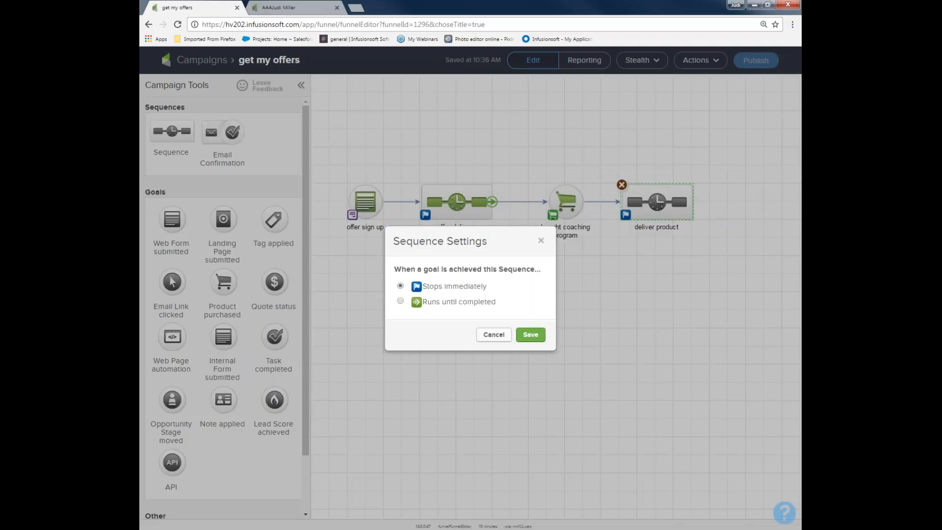
left_click(401, 301)
left_click(532, 337)
Rename the "bought coaching program" goal to "clicked on free pass".
double_click(564, 230)
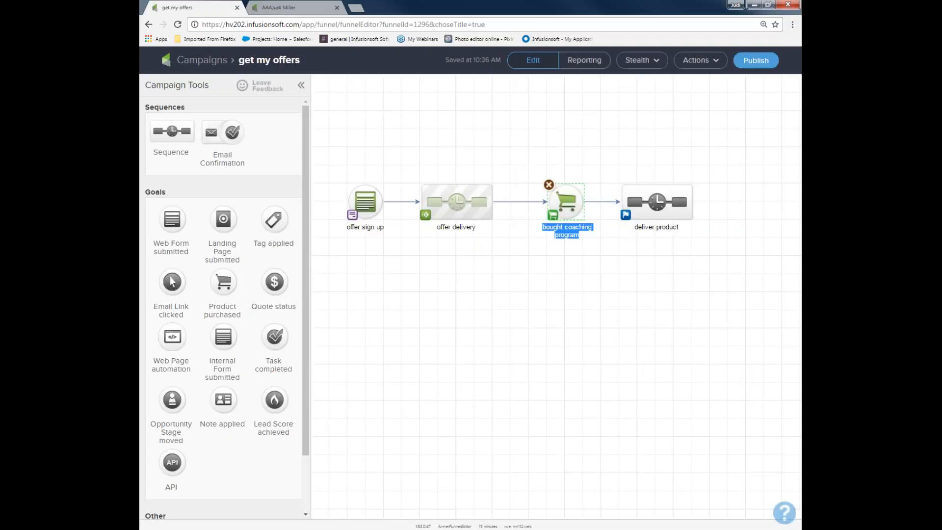
type("clickec c")
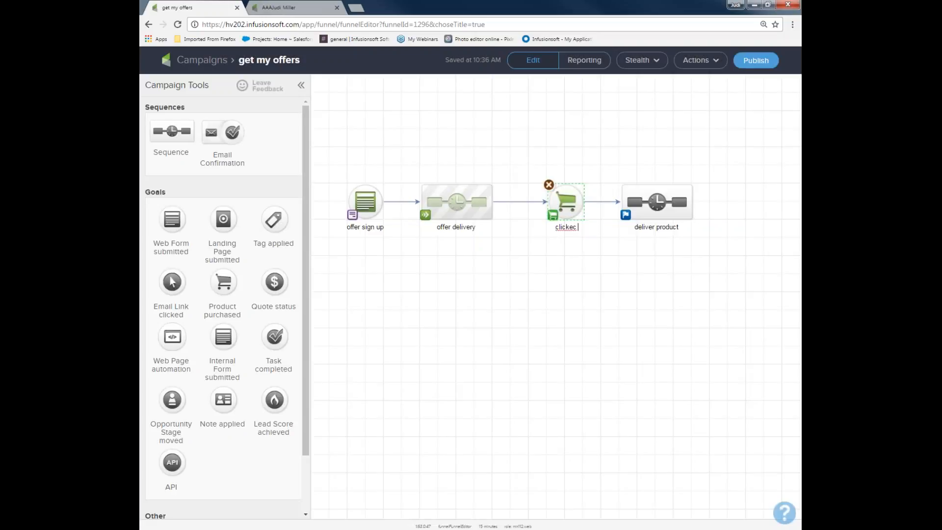
key("BackSpace")
key("BackSpace")
key("BackSpace")
type("d on free pass")
Rename the offer delivery sequence to "5 basic yoga poses".
double_click(447, 227)
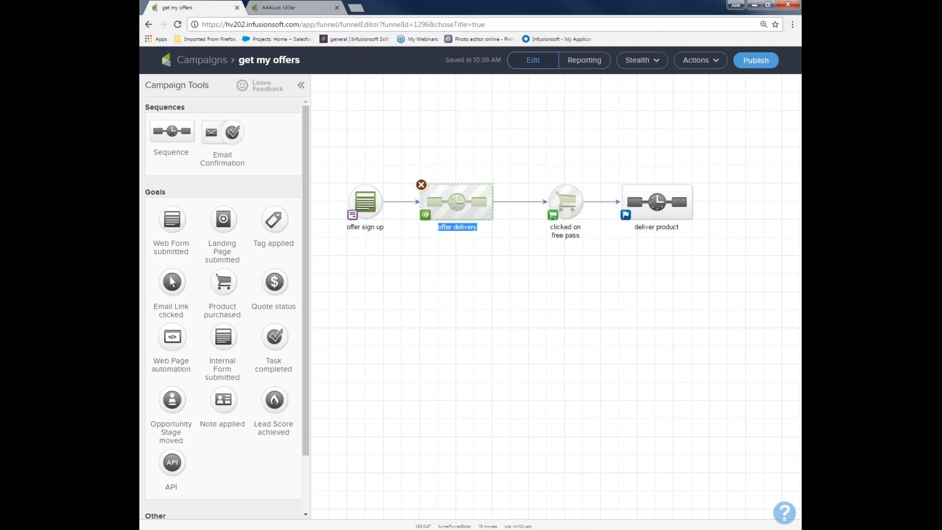
type("5 basic yoga poses")
left_click_drag(320, 177, 386, 244)
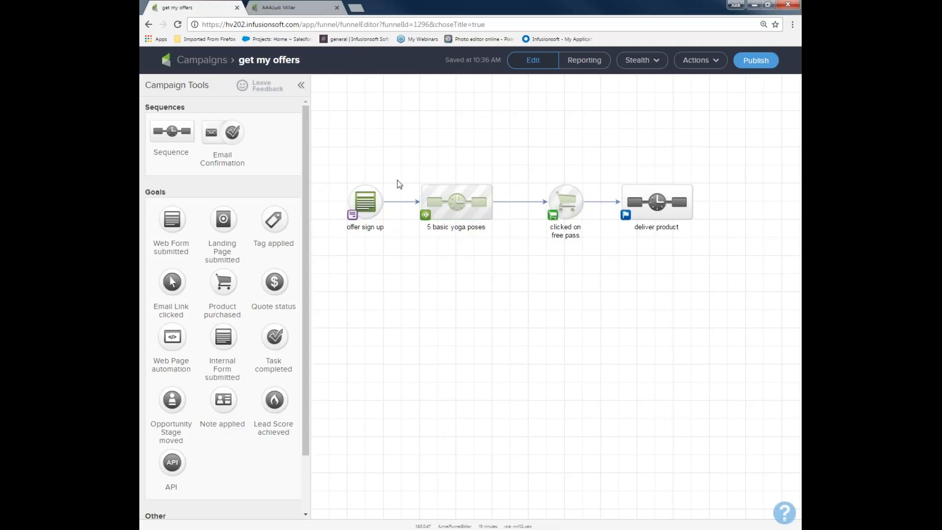
left_click_drag(408, 170, 500, 240)
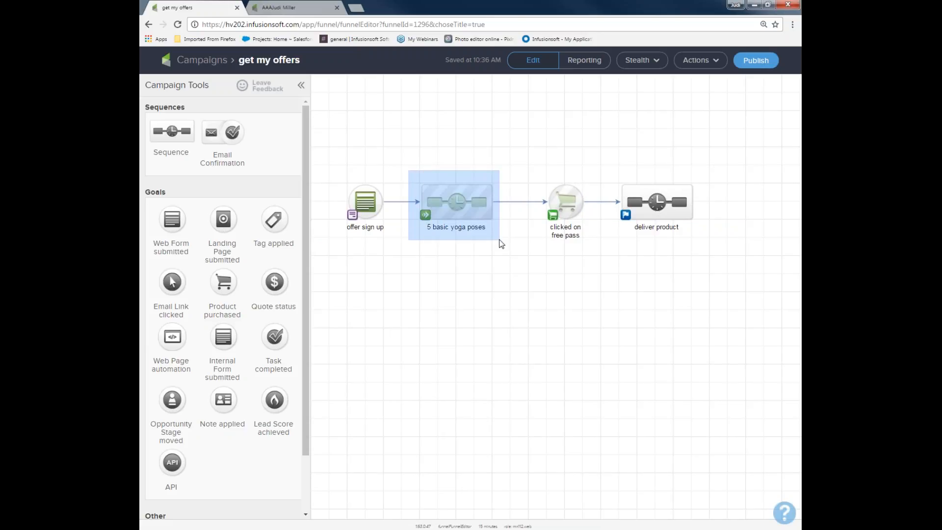
left_click_drag(501, 244, 503, 243)
left_click_drag(537, 165, 590, 257)
Rename the "deliver product" sequence to "deliver free pass".
double_click(657, 227)
type("delive")
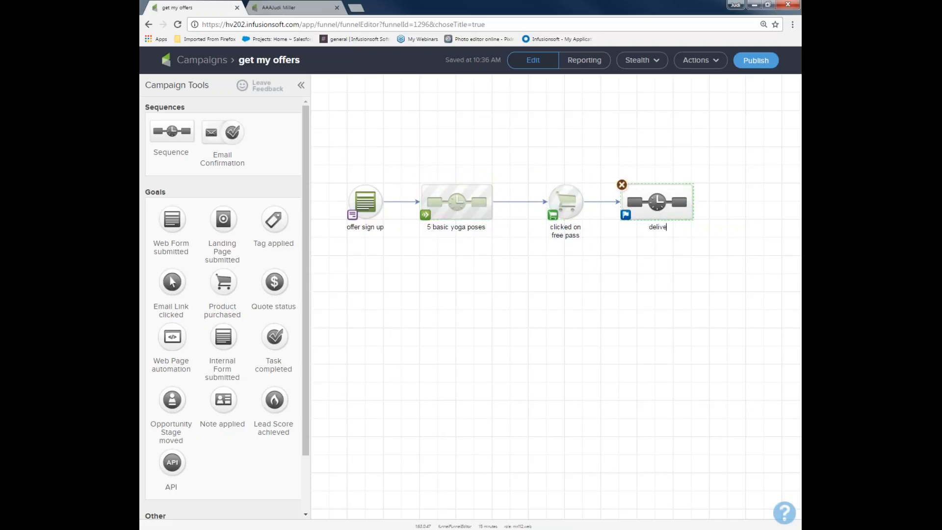
type("r free pass")
left_click_drag(537, 173, 606, 263)
left_click_drag(388, 162, 518, 253)
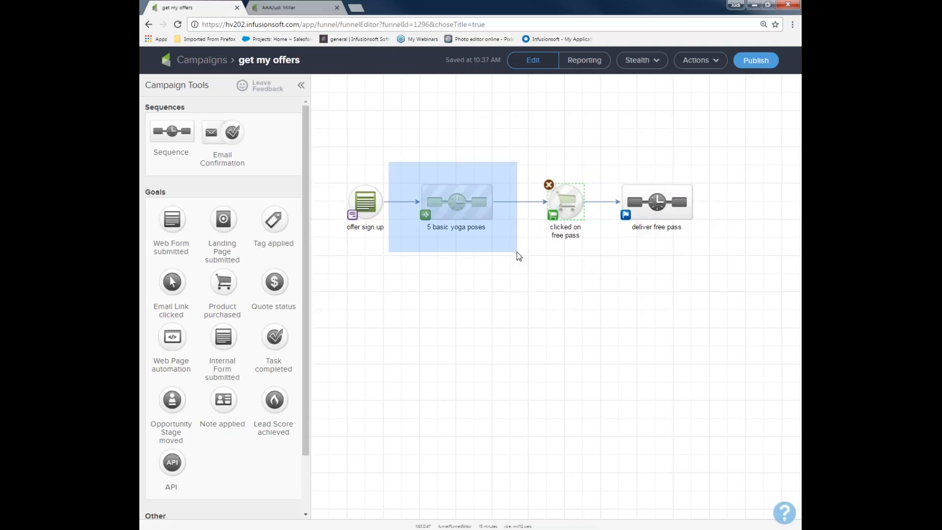
left_click_drag(519, 255, 520, 255)
left_click_drag(527, 162, 583, 253)
Set the "5 basic yoga poses" sequence to stop immediately when a goal is achieved and save the setting.
left_click(426, 214)
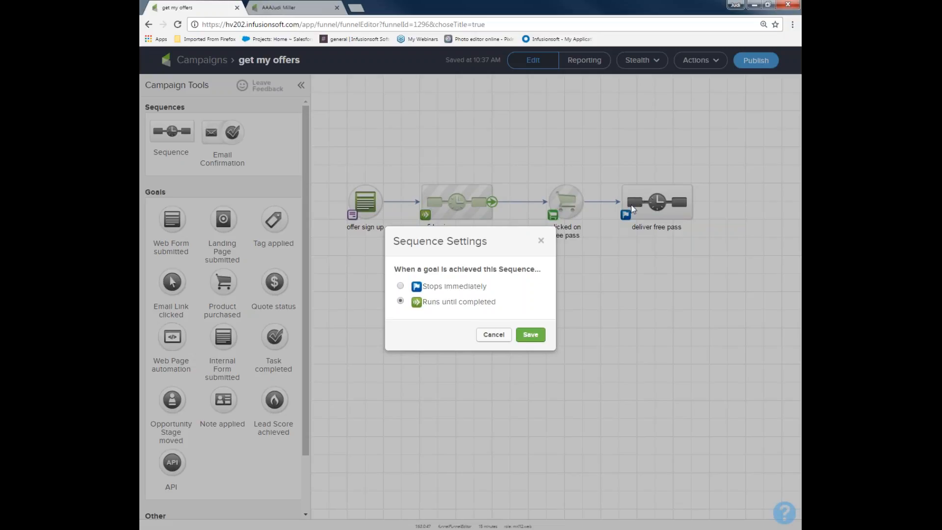
left_click(400, 286)
left_click(531, 335)
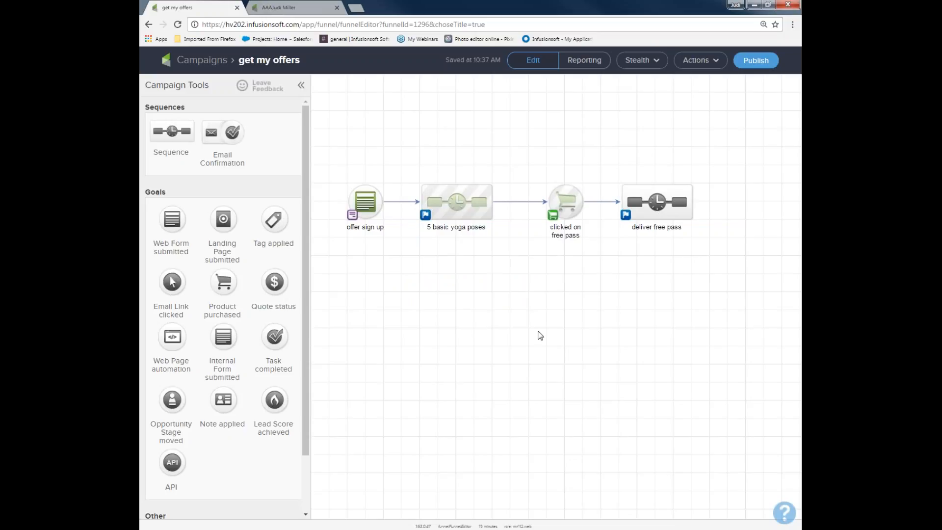
Move the "clicked on free pass" goal and its sequence higher on the canvas and add two Product purchased goals below them.
left_click_drag(569, 206, 571, 169)
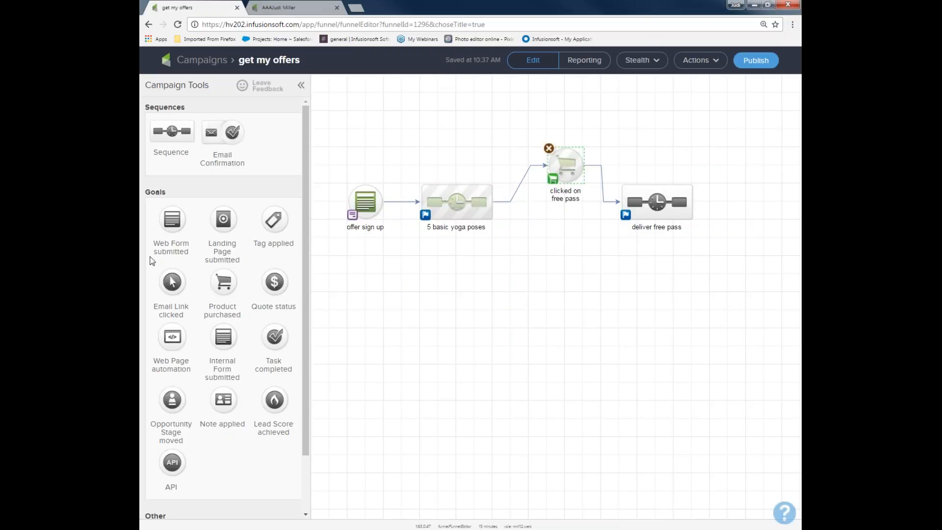
left_click_drag(219, 271, 565, 239)
left_click_drag(646, 209, 655, 162)
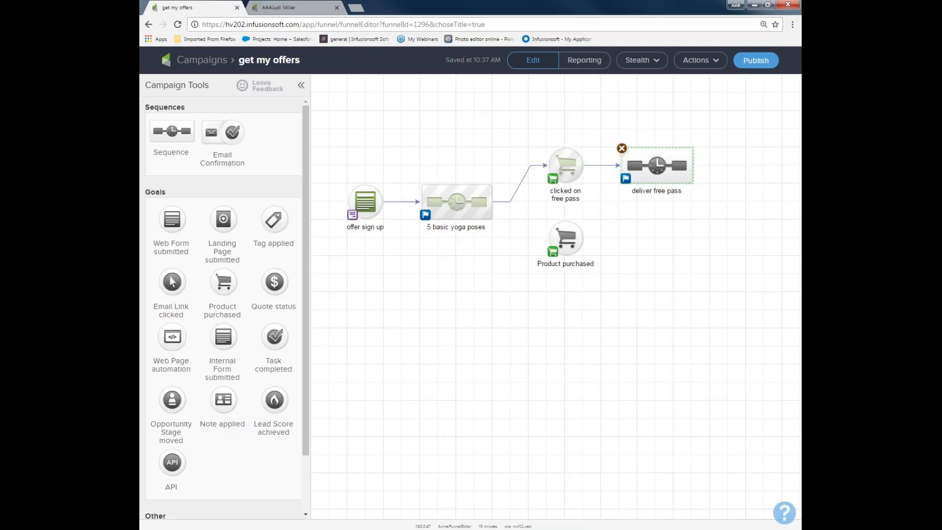
left_click_drag(220, 282, 551, 304)
Give each Product purchased goal its own connected follow-up sequence and link the "5 basic yoga poses" sequence to both goals.
left_click_drag(175, 131, 637, 311)
left_click_drag(584, 239, 647, 239)
left_click_drag(582, 312, 692, 311)
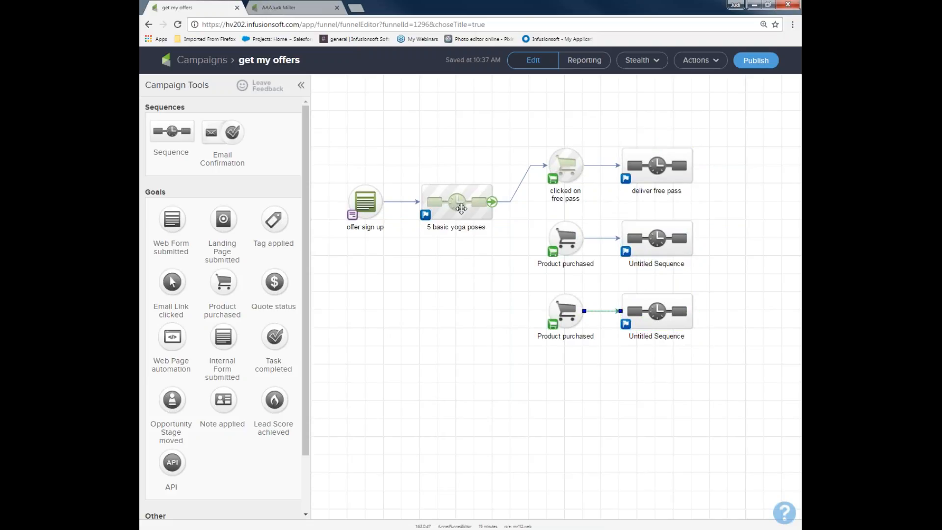
left_click_drag(491, 201, 564, 238)
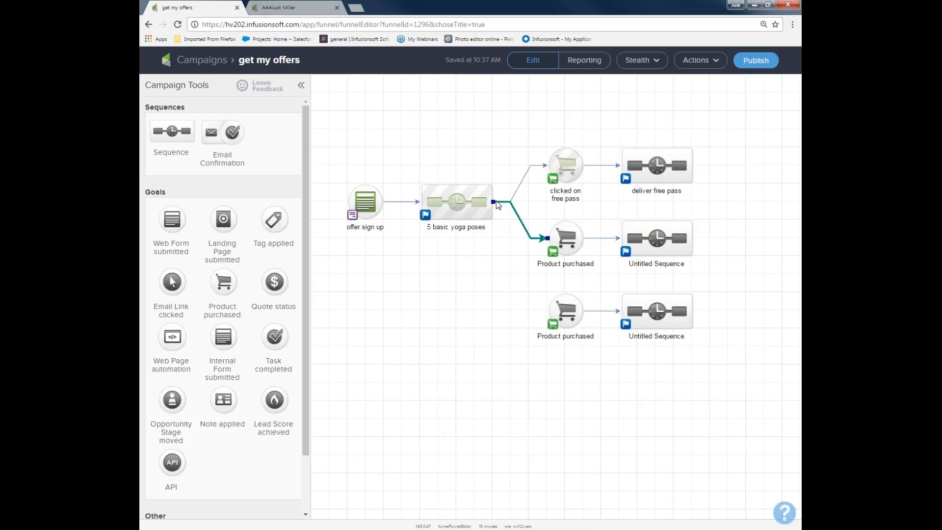
left_click_drag(493, 205, 563, 311)
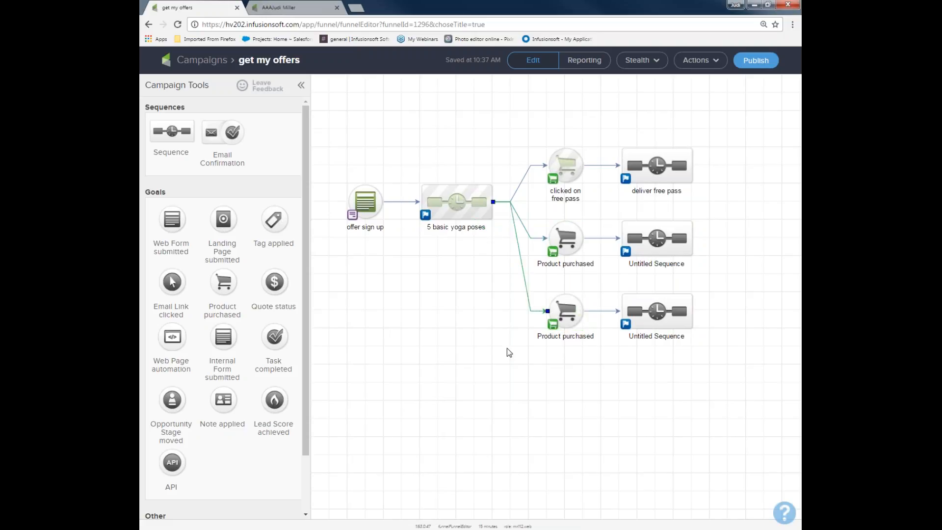
left_click_drag(535, 126, 729, 198)
left_click_drag(535, 212, 699, 266)
left_click_drag(535, 278, 736, 366)
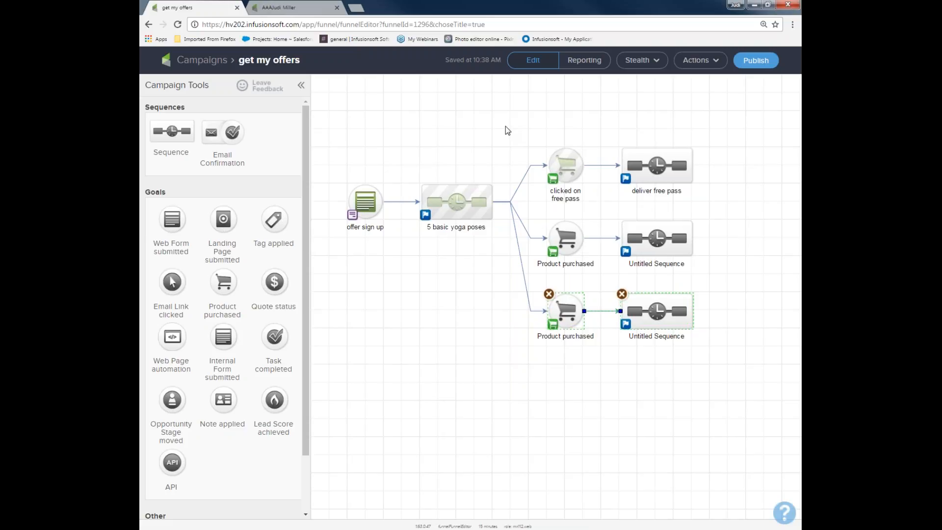
Leave the campaign canvas for the test contact's browser tab and open the full CRM contacts list there.
left_click(283, 7)
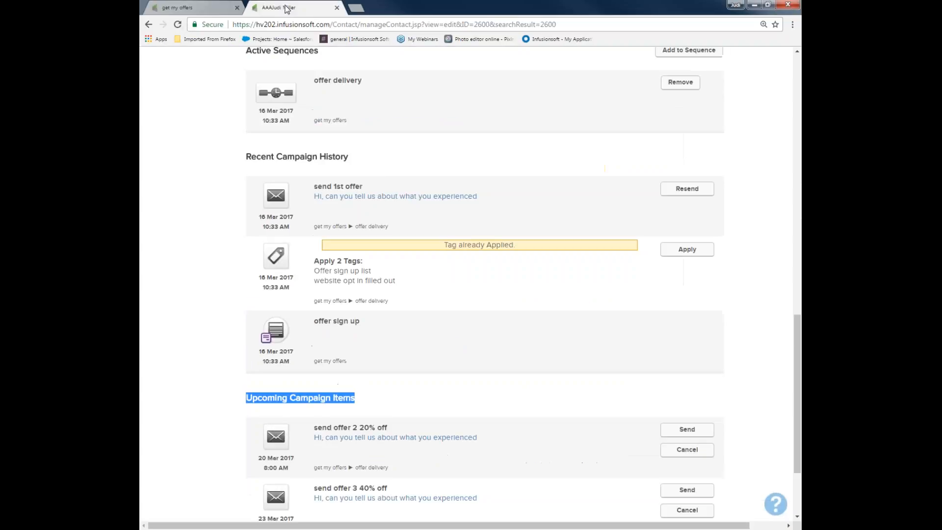
scroll(206, 212, "up", 15)
left_click(222, 61)
left_click(320, 109)
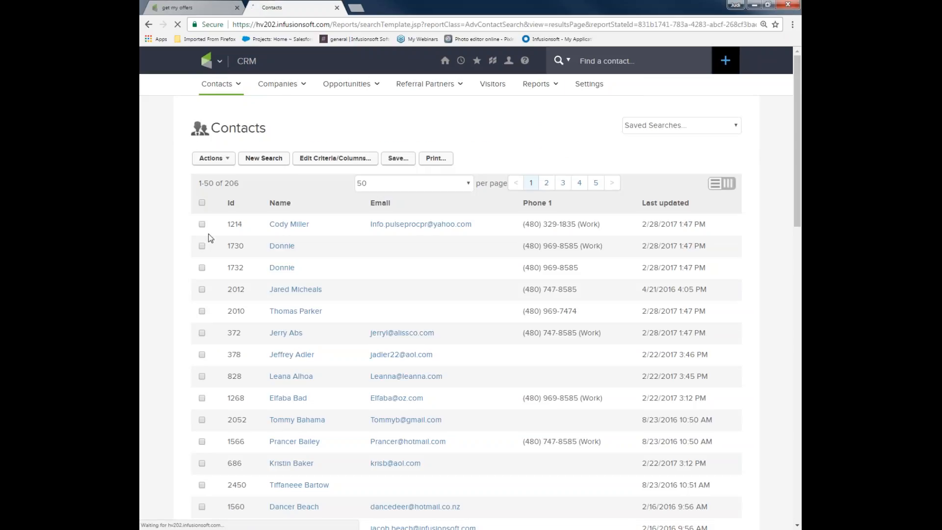
Select six contacts in the list and open the Start/Stop a Campaign Sequence action for them.
left_click(201, 224)
left_click(202, 246)
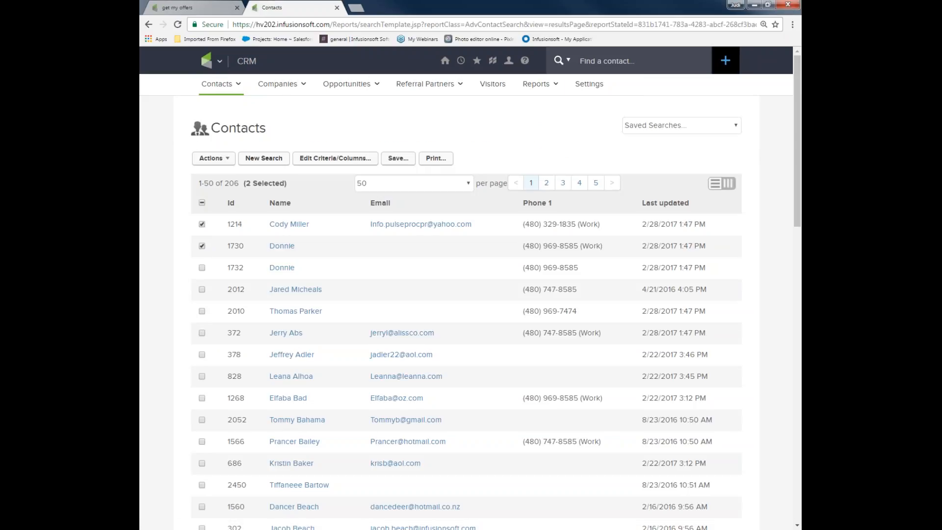
left_click(201, 311)
left_click(202, 333)
left_click(202, 354)
left_click(225, 159)
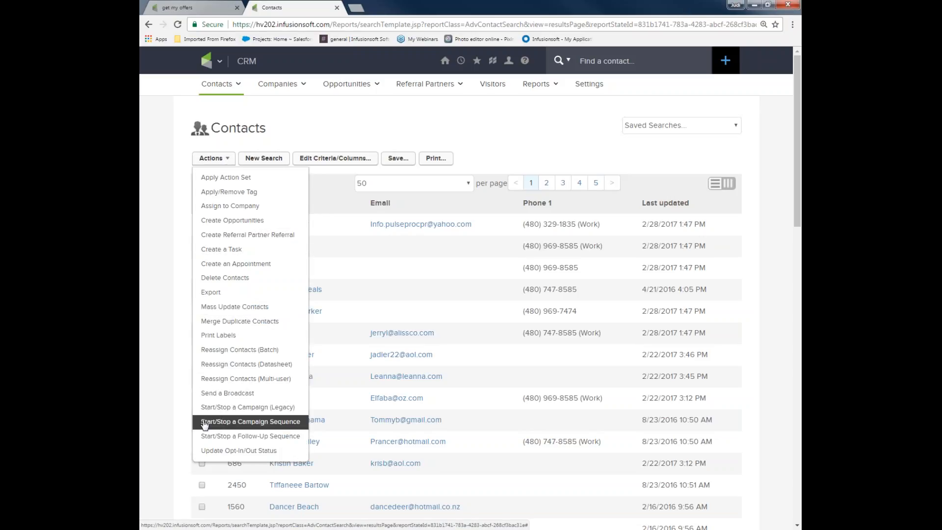
left_click(246, 422)
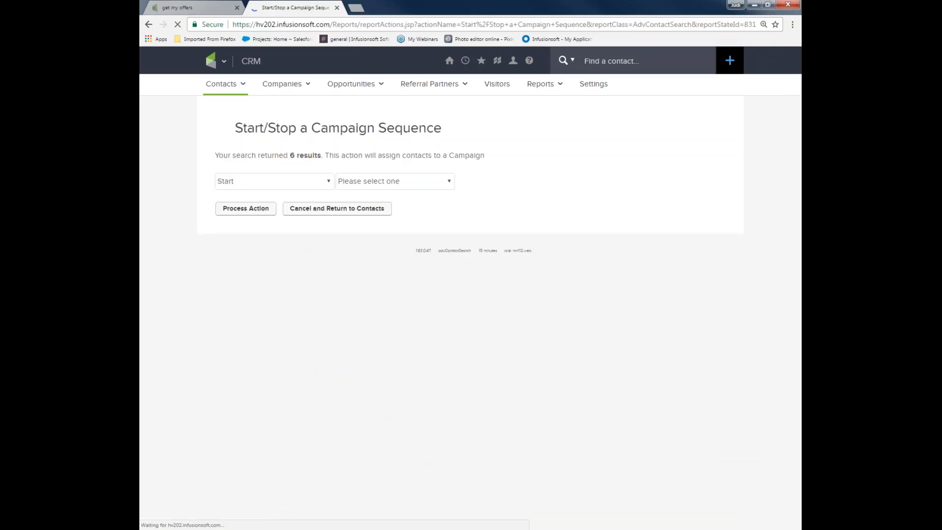
Keep the action on Start, choose the "get my offers" campaign and pick the sequence for the selected contacts.
left_click_drag(214, 155, 313, 156)
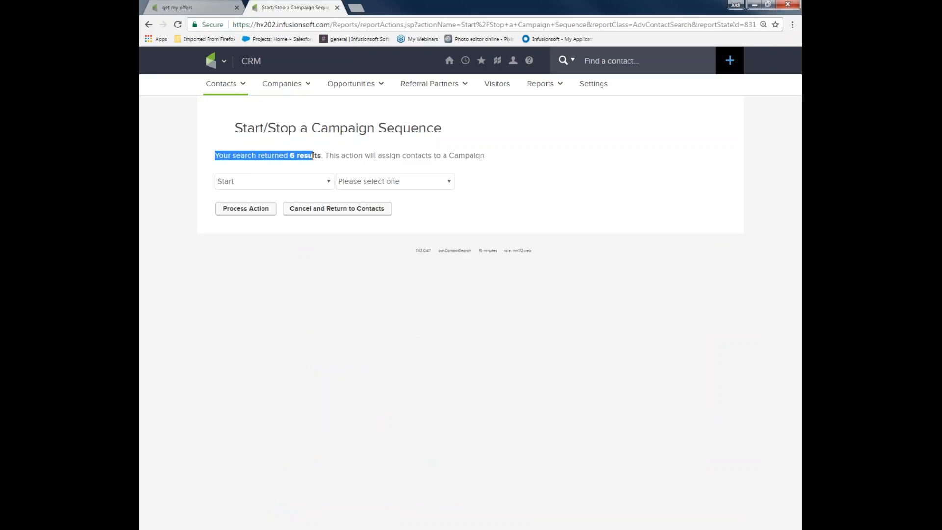
left_click(253, 185)
left_click(252, 184)
left_click(391, 184)
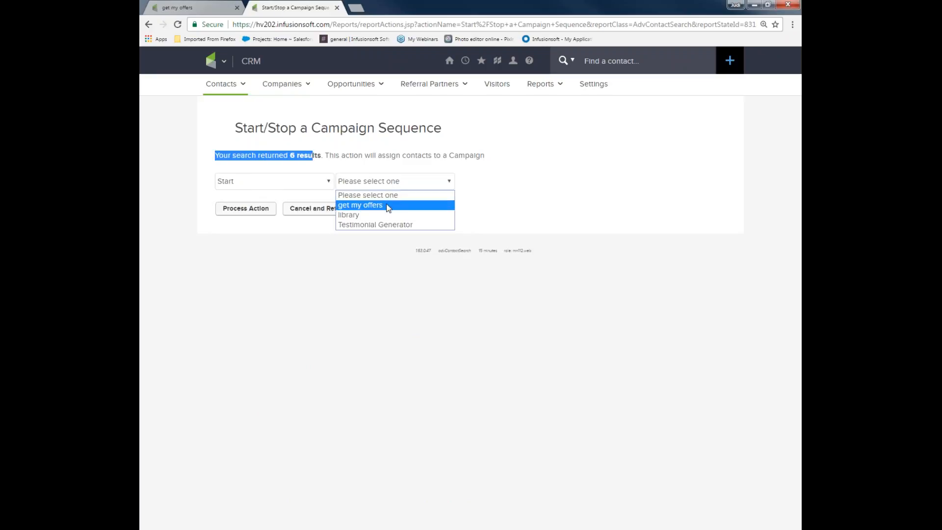
left_click(388, 206)
left_click(476, 183)
left_click(478, 204)
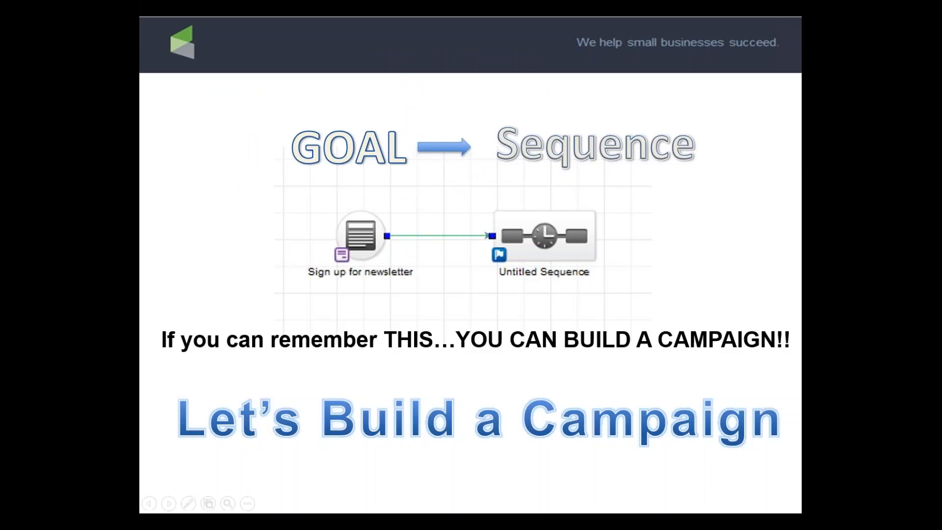
left_click(495, 284)
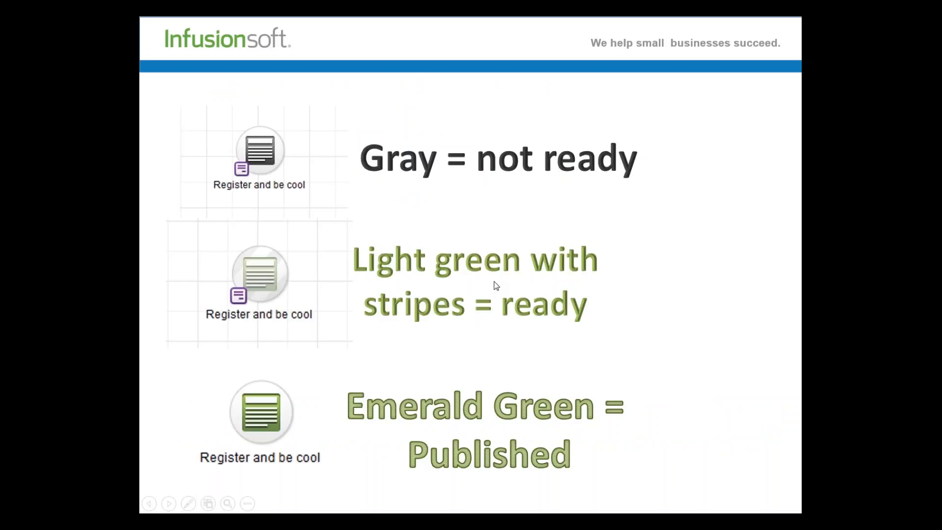
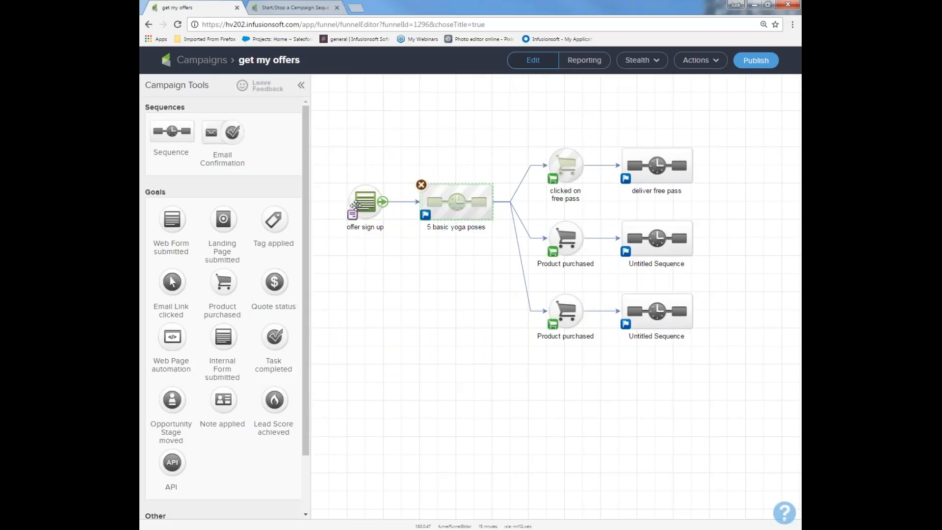
Review the setting for what the "5 basic yoga poses" sequence does when a goal is achieved, leaving it as is.
mouse_move(491, 202)
left_click_drag(410, 151, 506, 258)
left_click(425, 215)
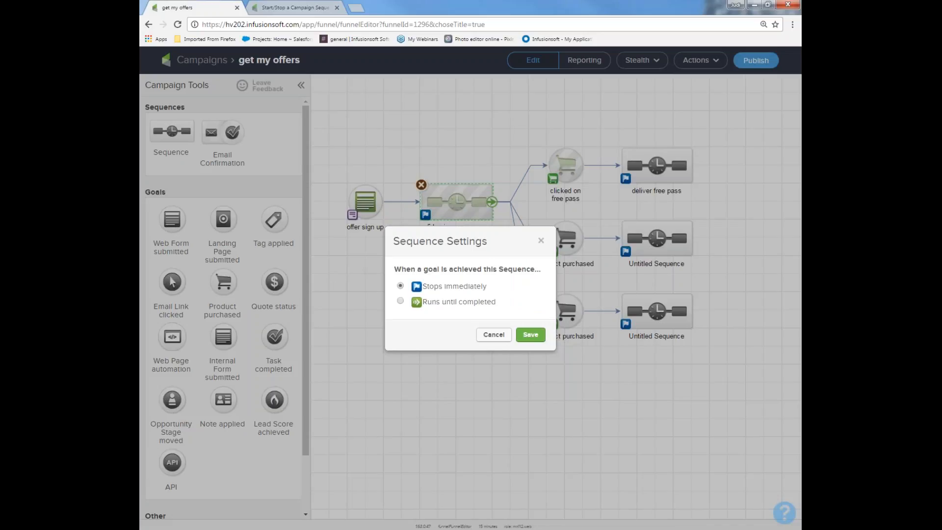
left_click(488, 335)
left_click_drag(334, 226, 399, 267)
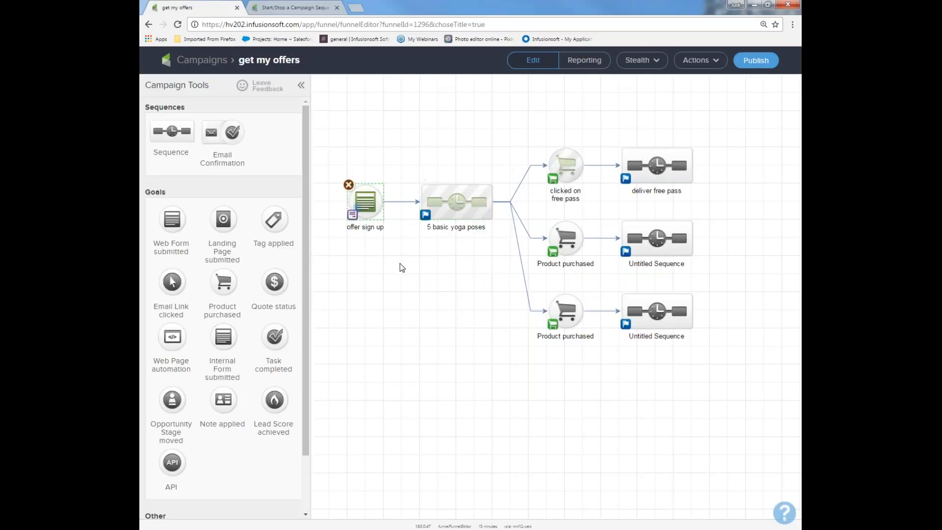
Rename the "offer sign up" goal as "ebook sign up" and the sequence after it as "deliver ebook".
double_click(372, 227)
type("ebook sign up")
double_click(448, 229)
type("deliver")
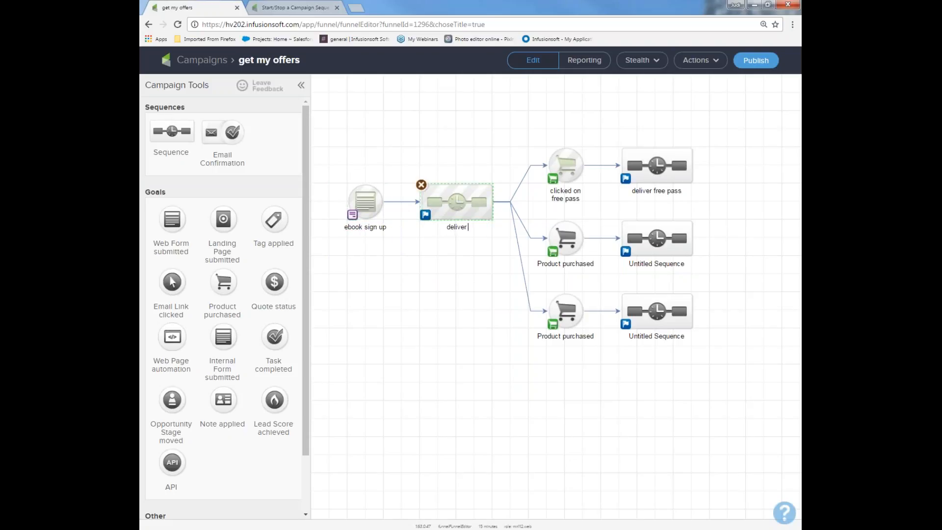
type(" ebook")
Delete the "clicked on free pass" goal and both Product purchased goals from the campaign.
left_click(564, 165)
left_click(548, 147)
left_click(511, 90)
left_click(554, 228)
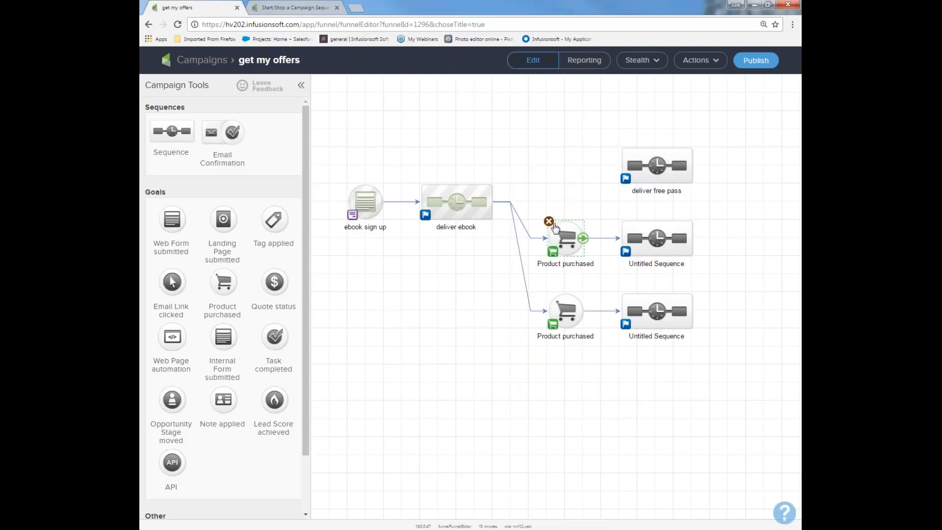
left_click(548, 221)
left_click(564, 312)
left_click(548, 295)
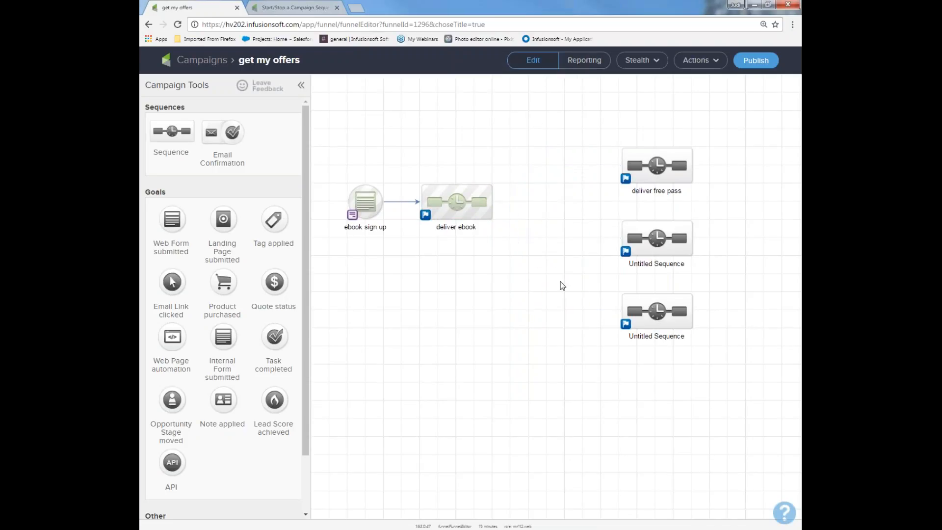
Add an Email Link clicked goal directly after the "deliver ebook" sequence and name it "downloaded ebook".
left_click_drag(174, 283, 529, 202)
type("downloaded ebook")
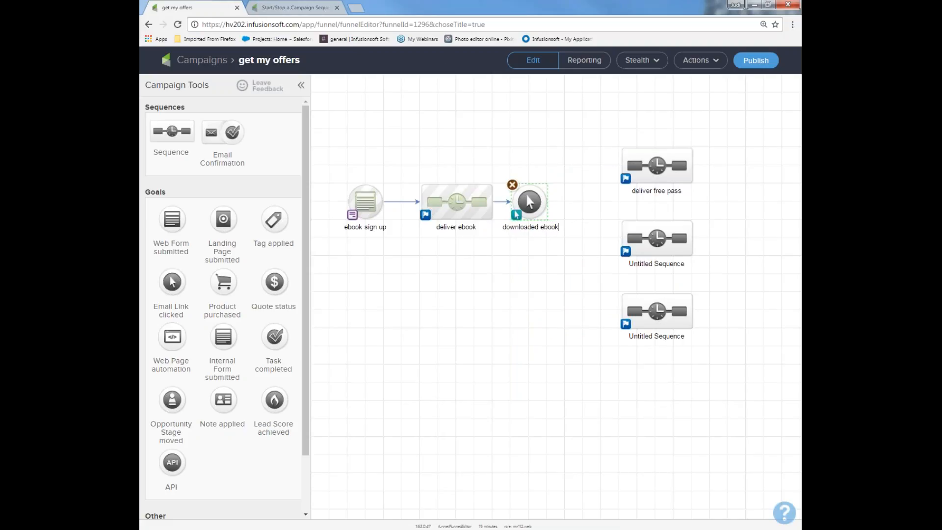
Delete the two untitled sequences from the campaign canvas.
left_click(628, 229)
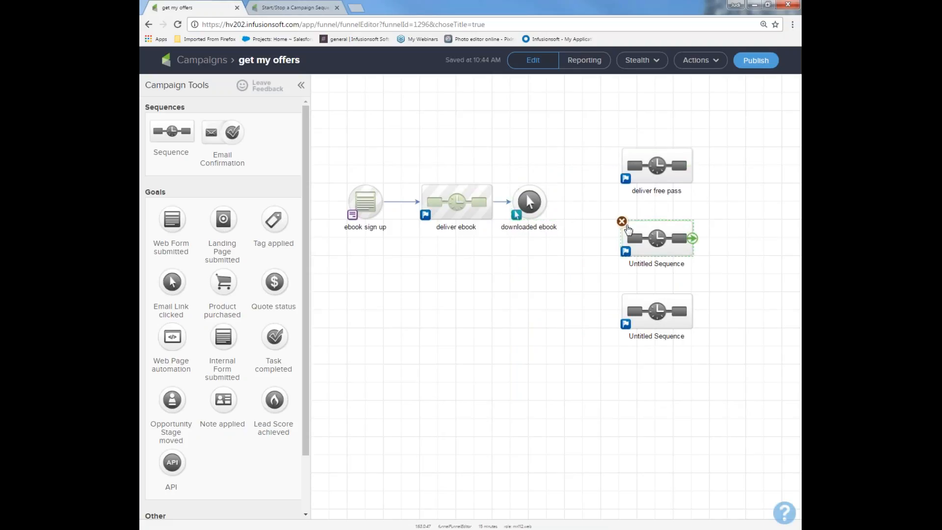
left_click(621, 221)
left_click(631, 300)
left_click(621, 294)
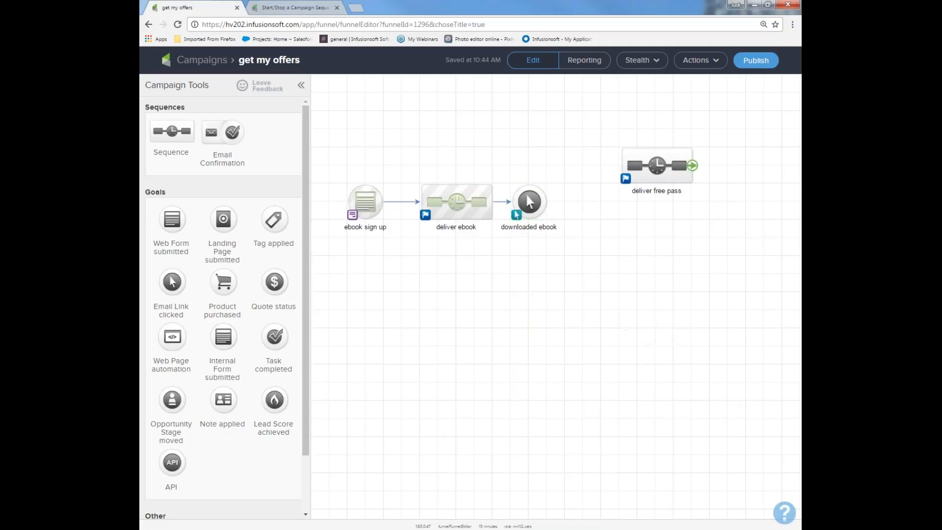
Move the "deliver free pass" sequence in line after the "downloaded ebook" goal and rename it "wow what did you think and offers".
left_click_drag(638, 177, 619, 212)
left_click(633, 227)
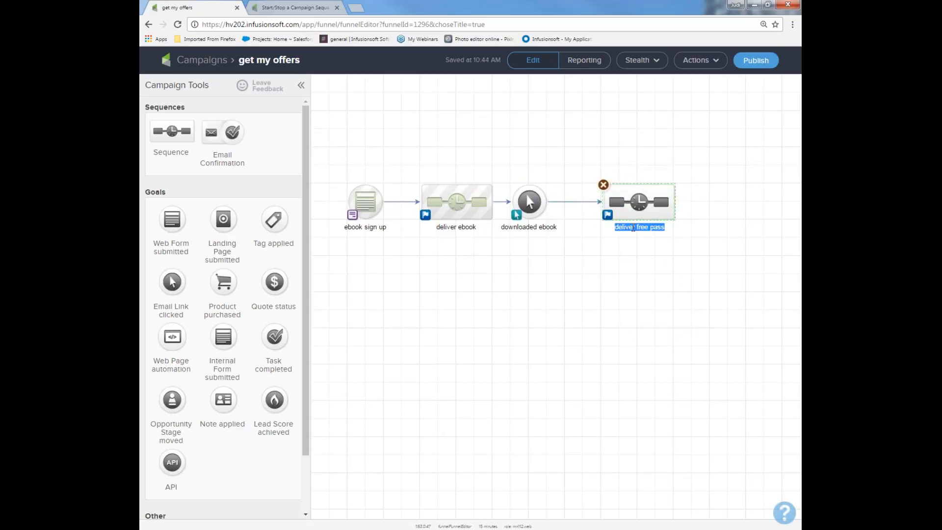
type("wow what did you think")
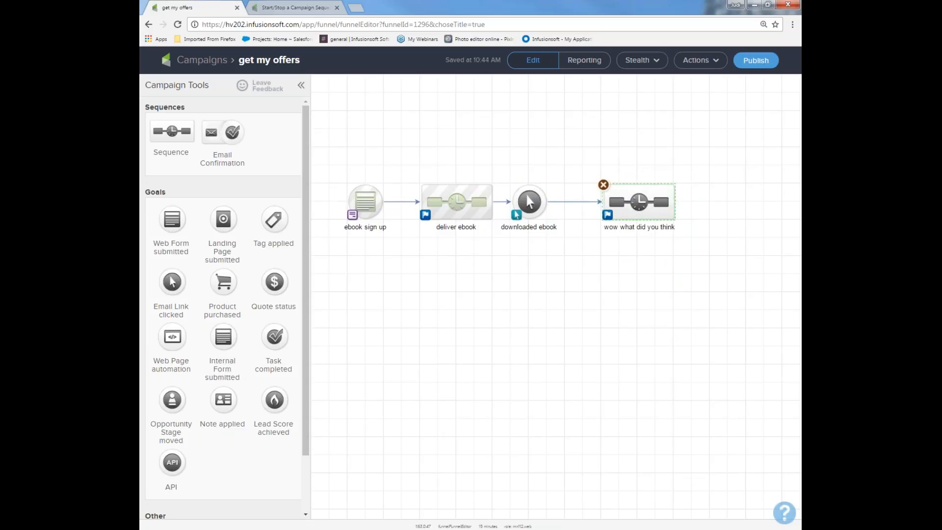
type(" and dffers")
Open the "deliver ebook" sequence and rename its "send 1st offer" email as "first try deliever ebook".
left_click_drag(322, 157, 387, 251)
left_click(449, 203)
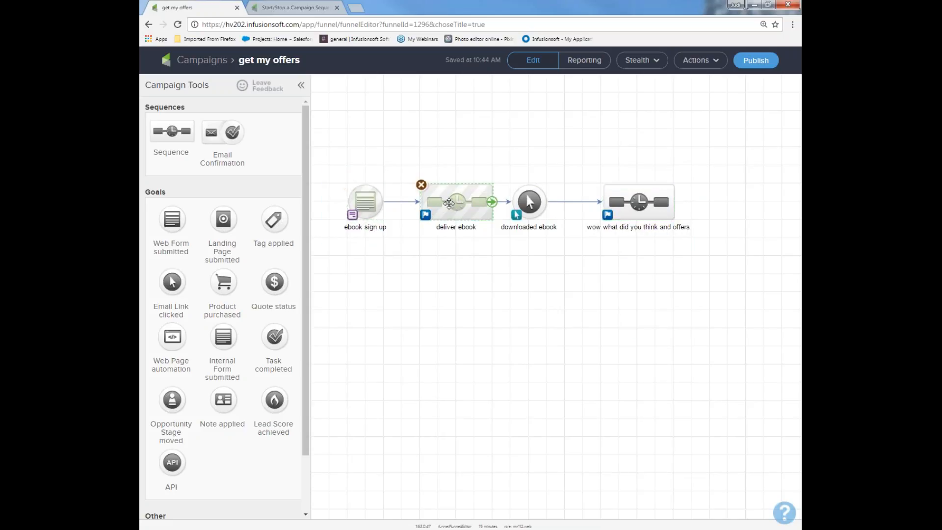
double_click(449, 203)
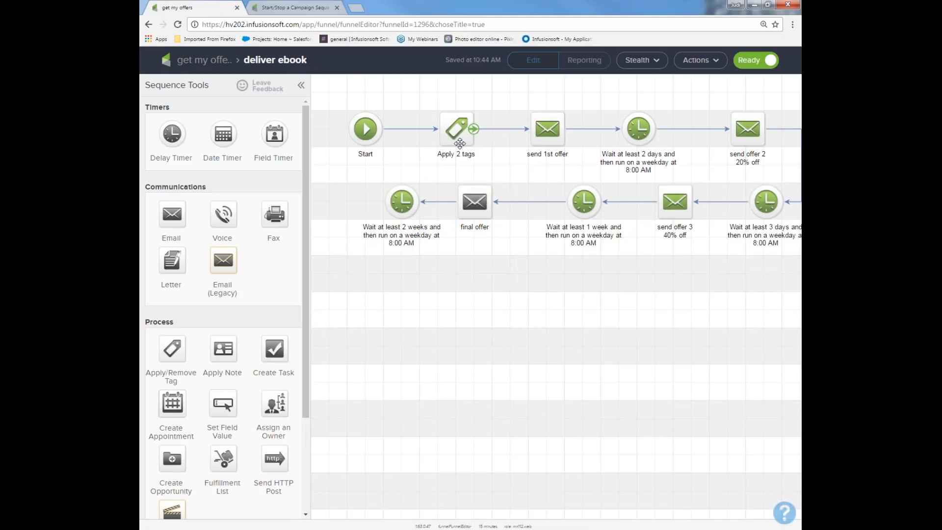
double_click(541, 153)
type("first ft")
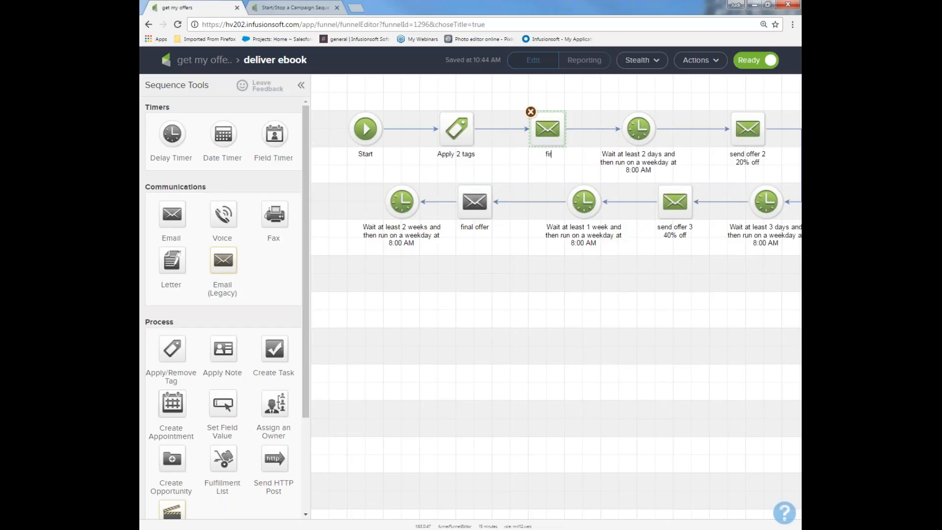
key("BackSpace")
key("BackSpace")
type("try deliever ebook")
Open the "first try deliever ebook" email and link its "click here" text to the file download "5 Fun-Newsletter ideas 4U.docx".
double_click(543, 131)
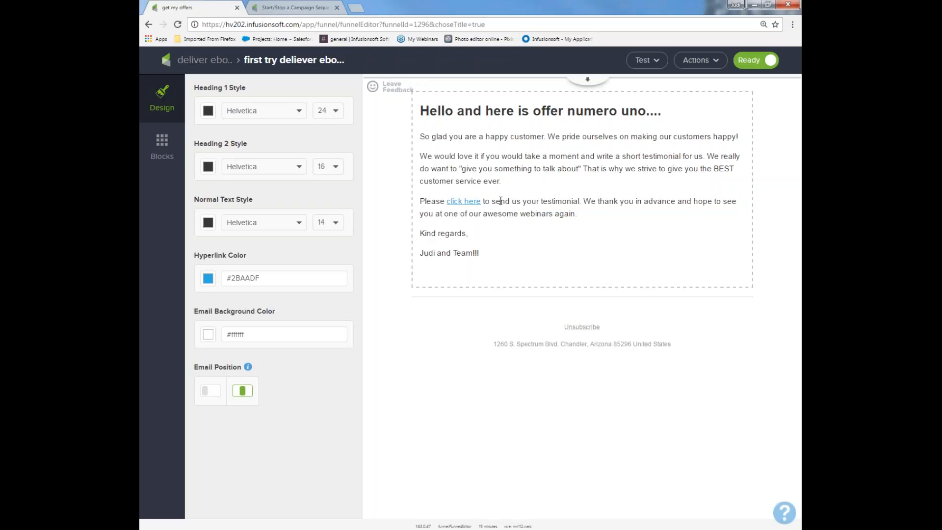
left_click_drag(481, 201, 447, 233)
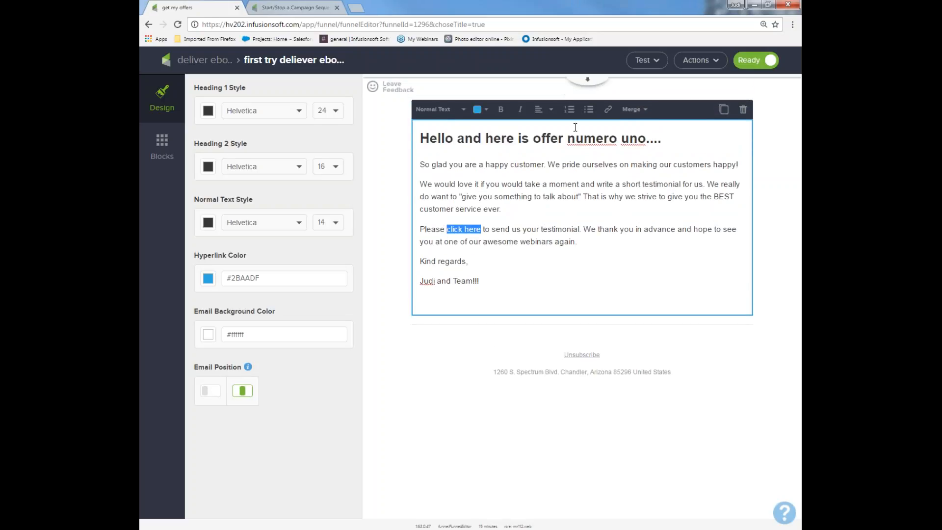
left_click(608, 109)
left_click(697, 138)
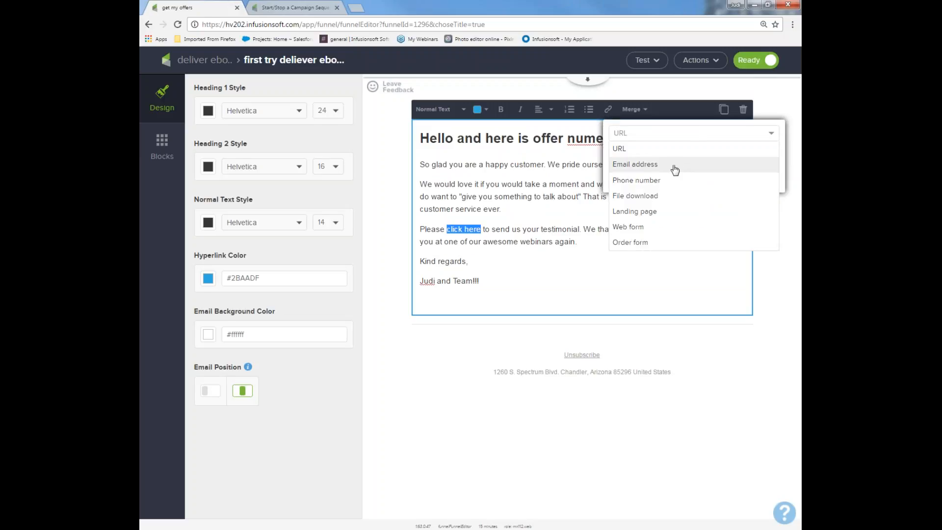
left_click(660, 198)
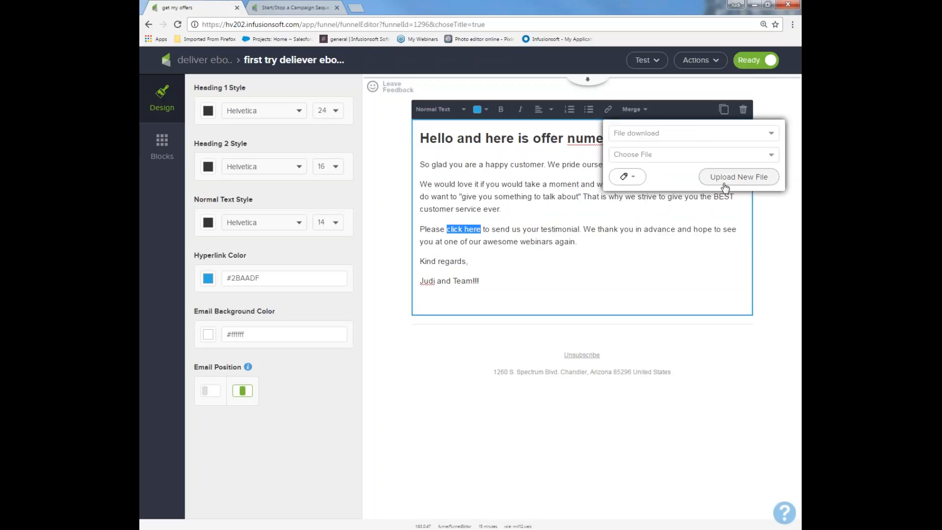
left_click(714, 161)
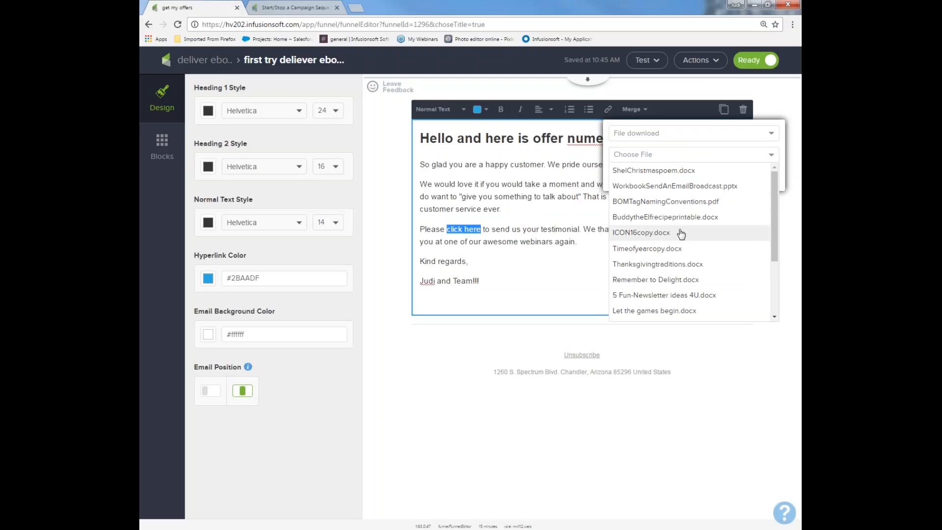
left_click(676, 294)
left_click(749, 177)
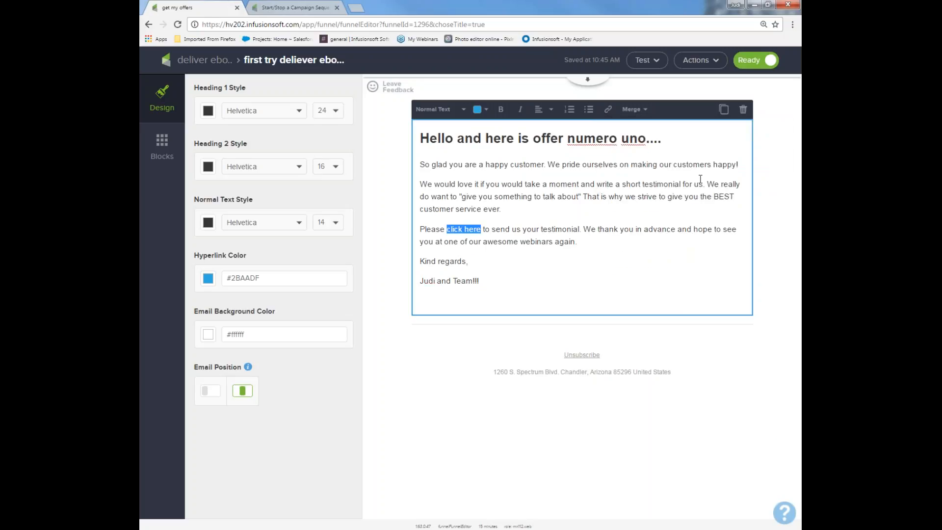
Add a button block below the email text with the label "get ebook now" and the blue color #71A9DA.
left_click(162, 147)
left_click_drag(274, 161, 519, 392)
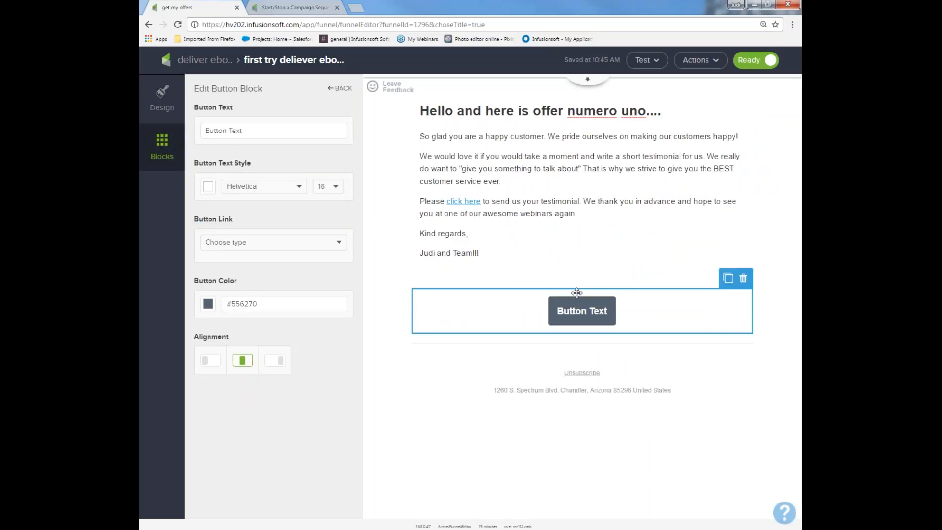
triple_click(247, 132)
type("get ebook now")
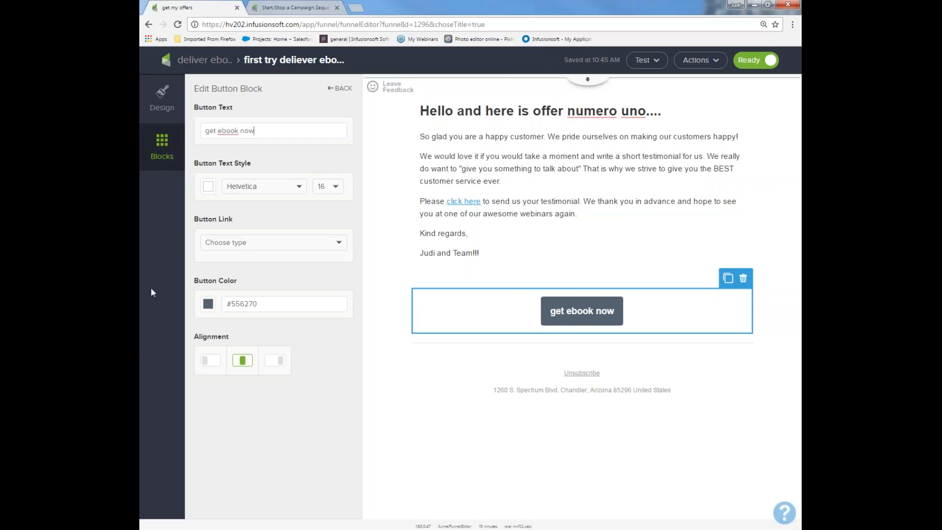
left_click(208, 304)
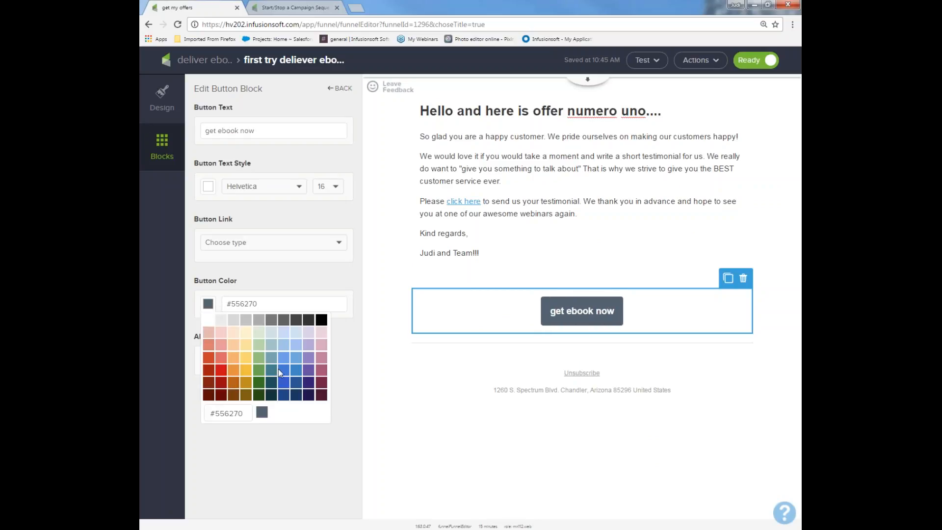
left_click(295, 359)
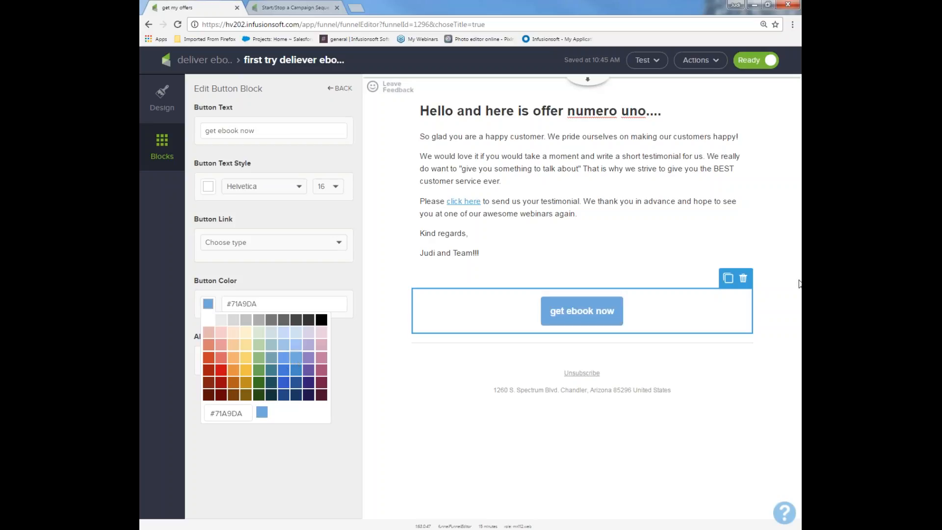
Link the "get ebook now" button to the file download "5 Fun-Newsletter ideas 4U.docx".
left_click(258, 245)
left_click(258, 245)
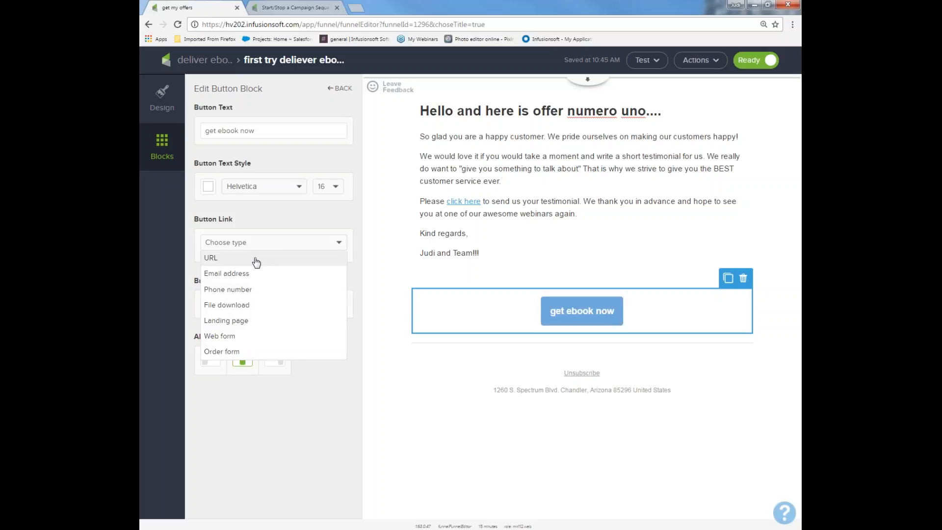
left_click(248, 263)
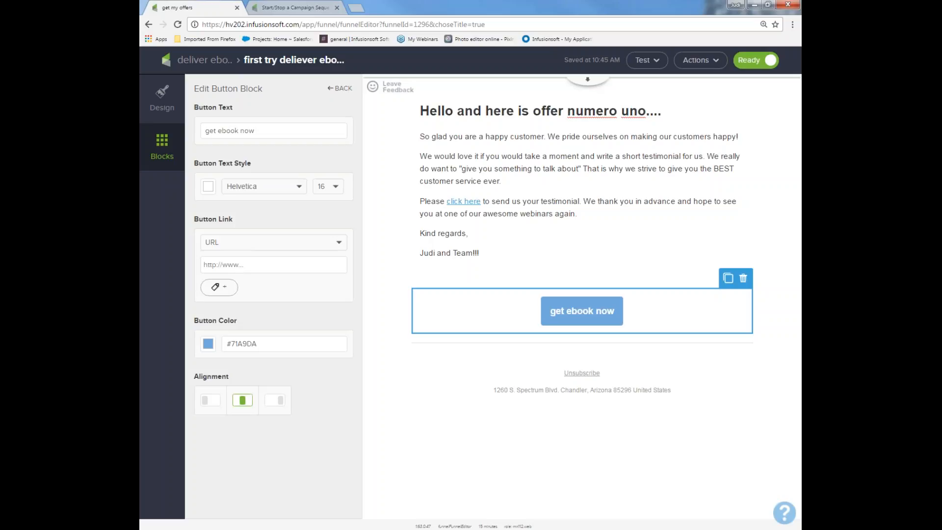
left_click(340, 243)
left_click(327, 305)
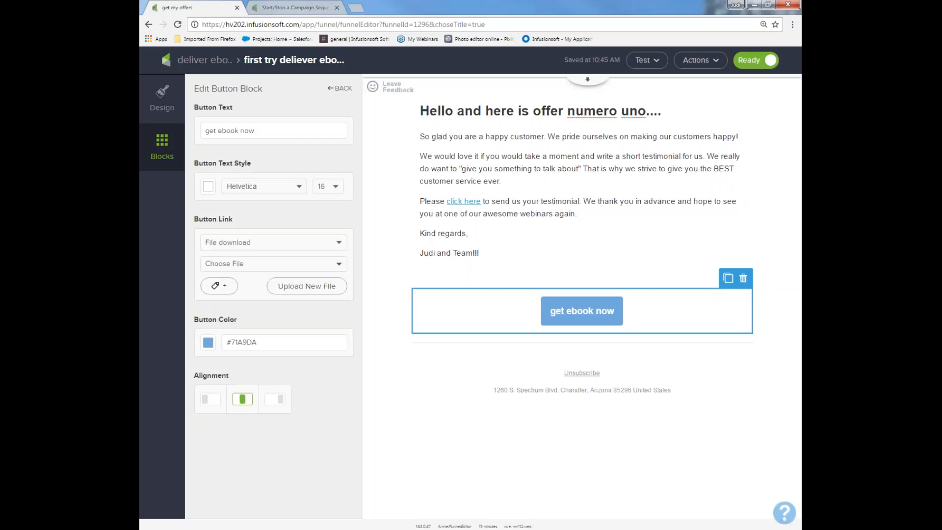
left_click(337, 268)
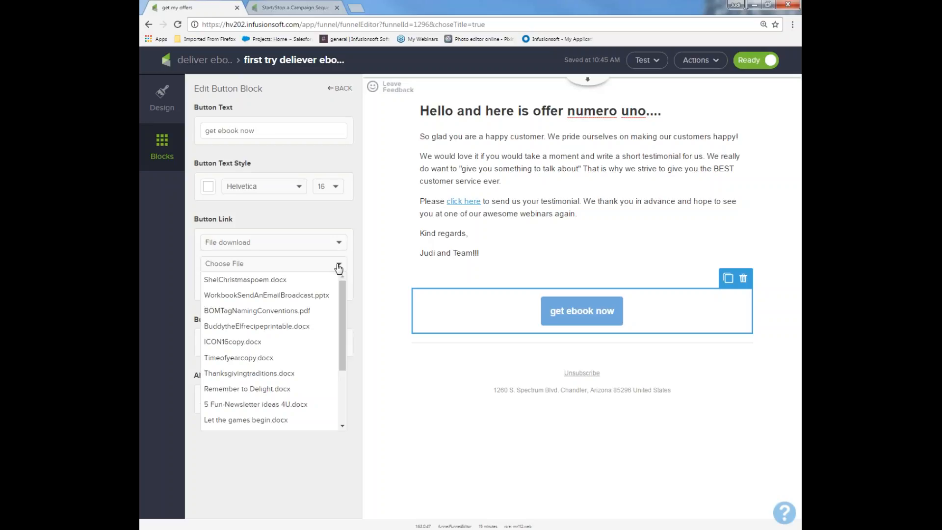
left_click(321, 407)
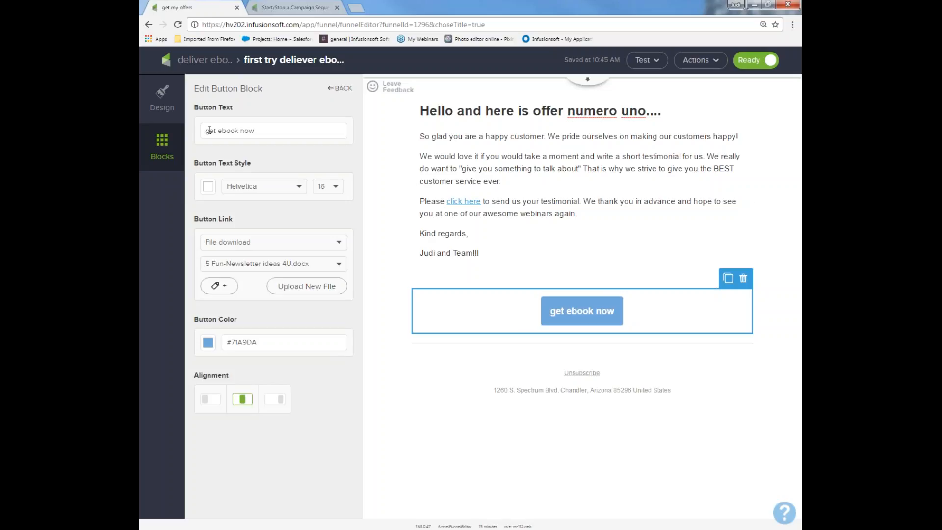
Return to the campaign canvas, open the "wow what did you think and offers" sequence and add an Apply/Remove Tag step after Start.
left_click(210, 60)
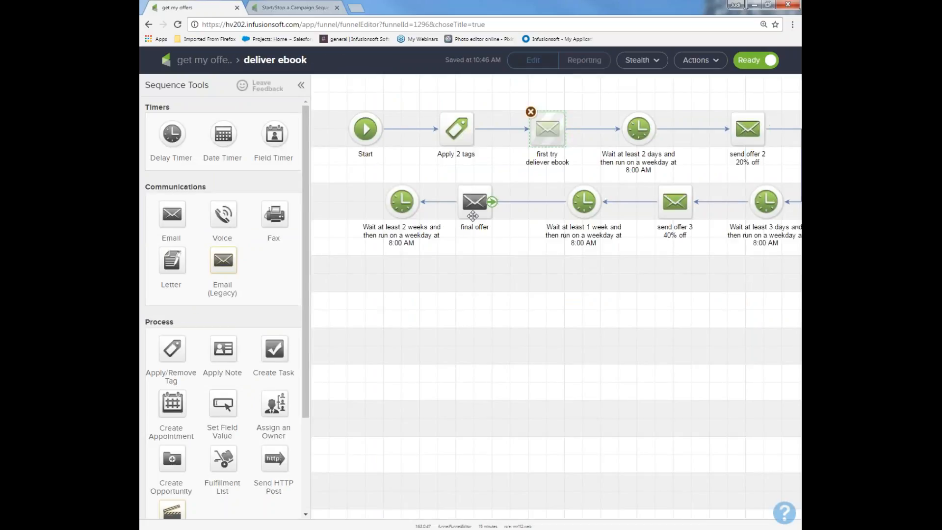
left_click(203, 60)
left_click_drag(506, 164, 565, 259)
left_click_drag(581, 152, 693, 254)
double_click(649, 218)
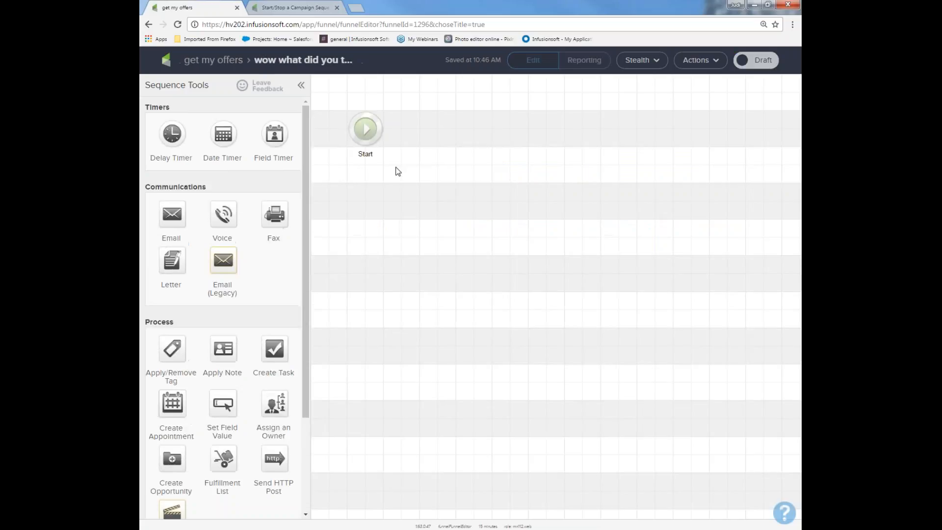
left_click_drag(177, 349, 430, 122)
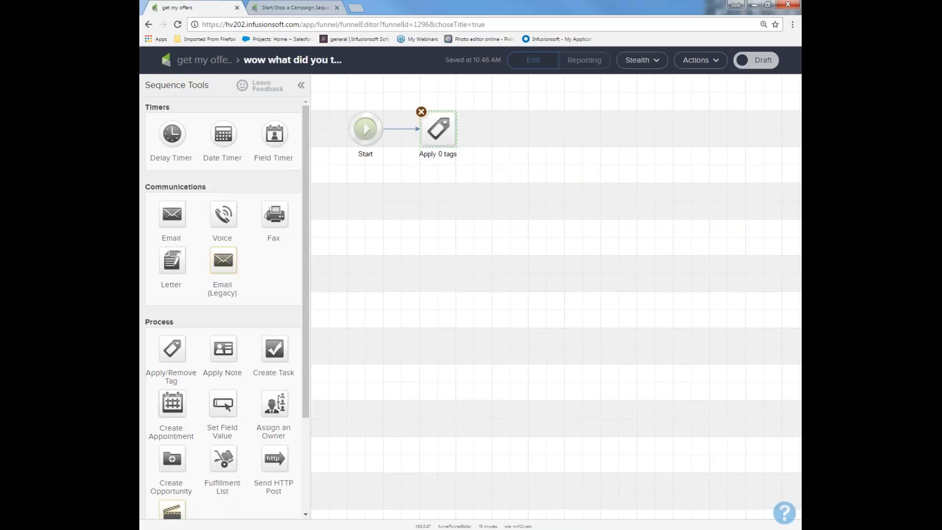
Add a delay timer of at least 1 week after the tag step and place an email behind it.
left_click_drag(172, 133, 514, 123)
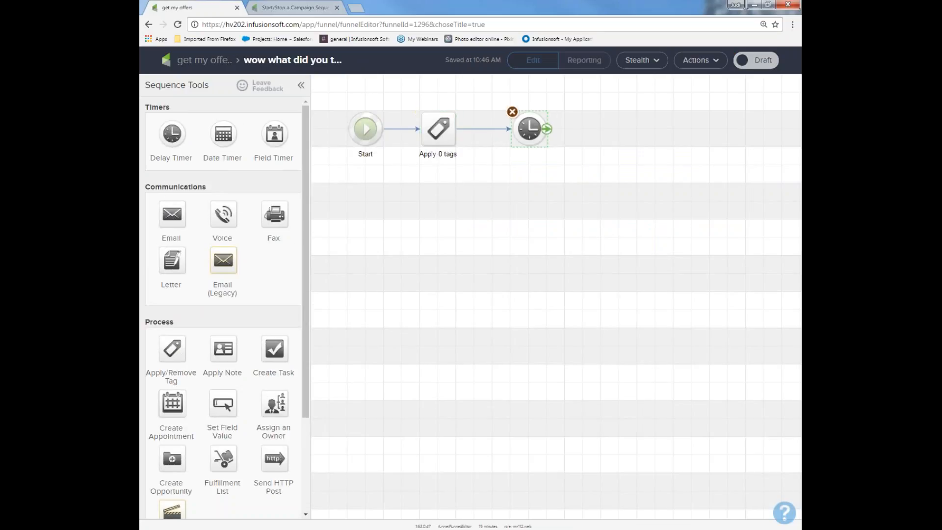
double_click(533, 132)
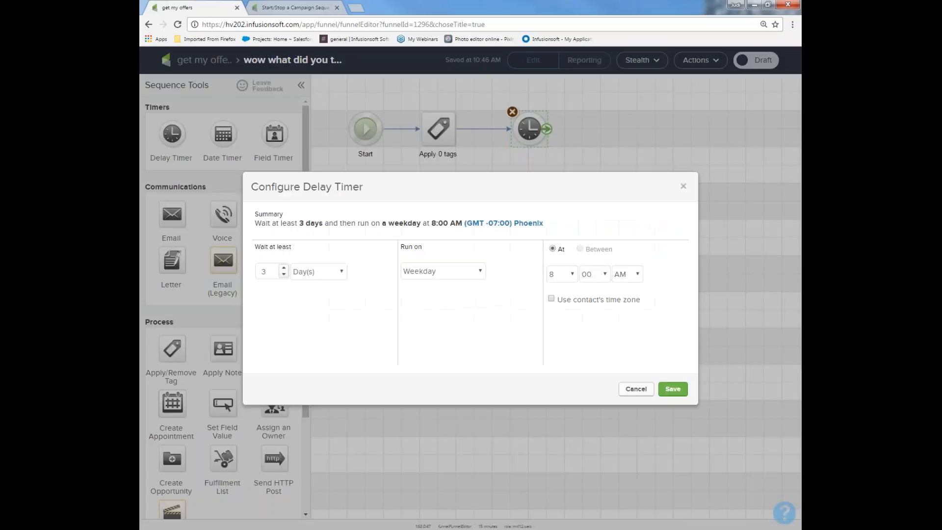
left_click(342, 274)
left_click(328, 313)
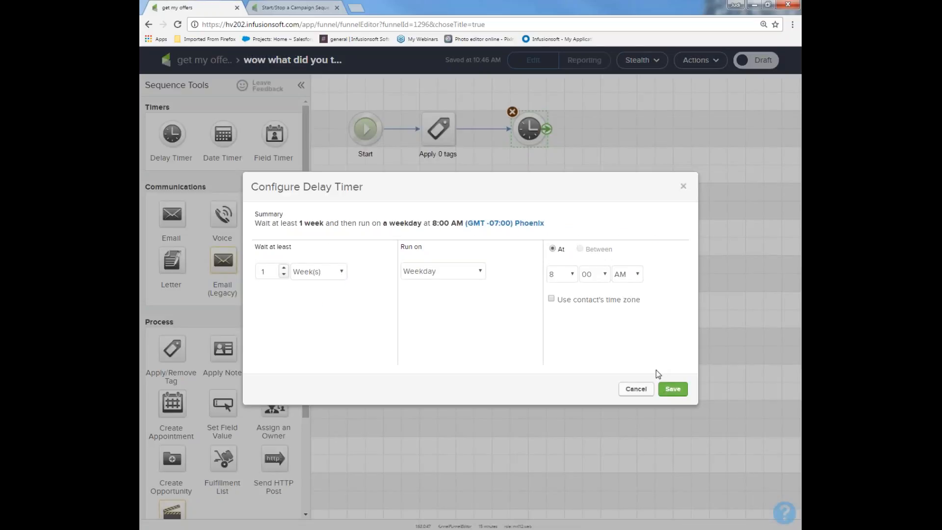
left_click(671, 388)
left_click_drag(169, 216, 608, 116)
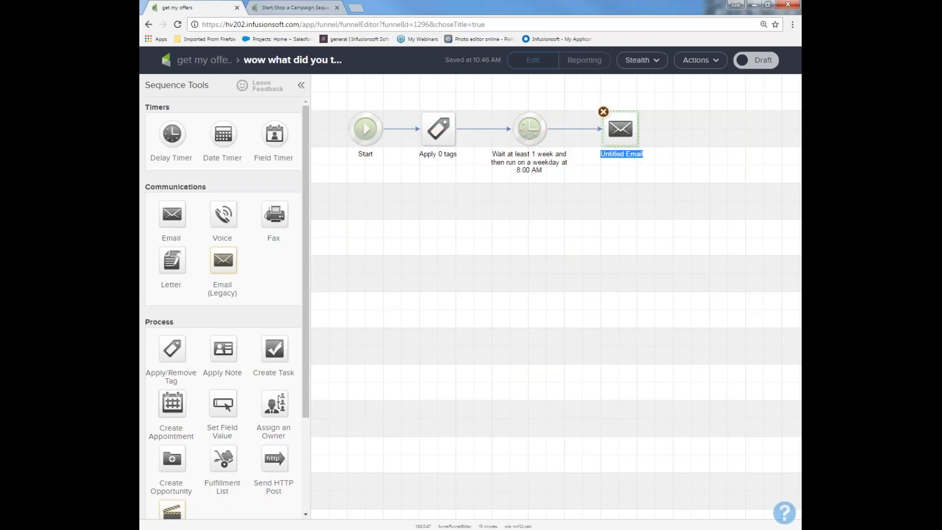
Name the new email "ebook workbook" and return to the campaign canvas.
type("ebook workbook")
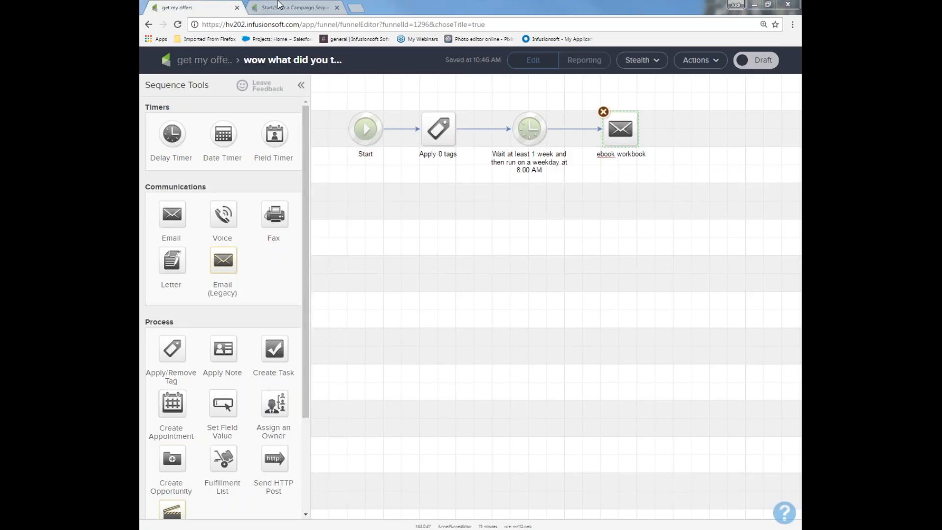
left_click(194, 59)
Add a Web Form submitted goal below the "ebook sign up" goal, view its form design and return to the "get my offers" campaign.
left_click_drag(172, 220, 356, 310)
double_click(356, 310)
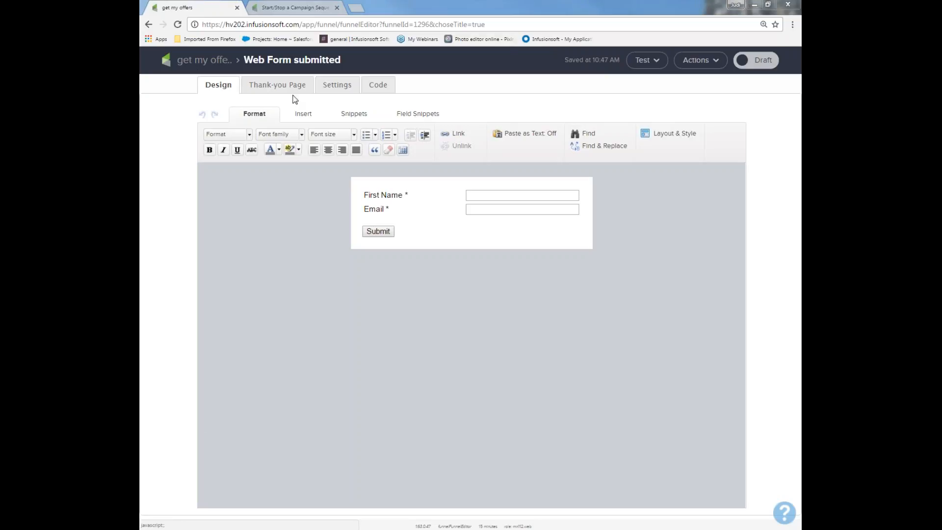
left_click(203, 59)
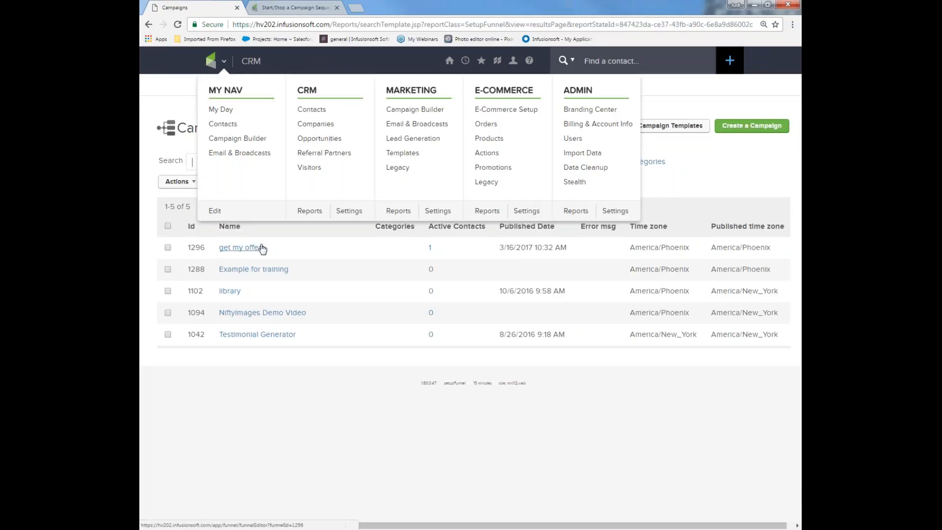
left_click(261, 247)
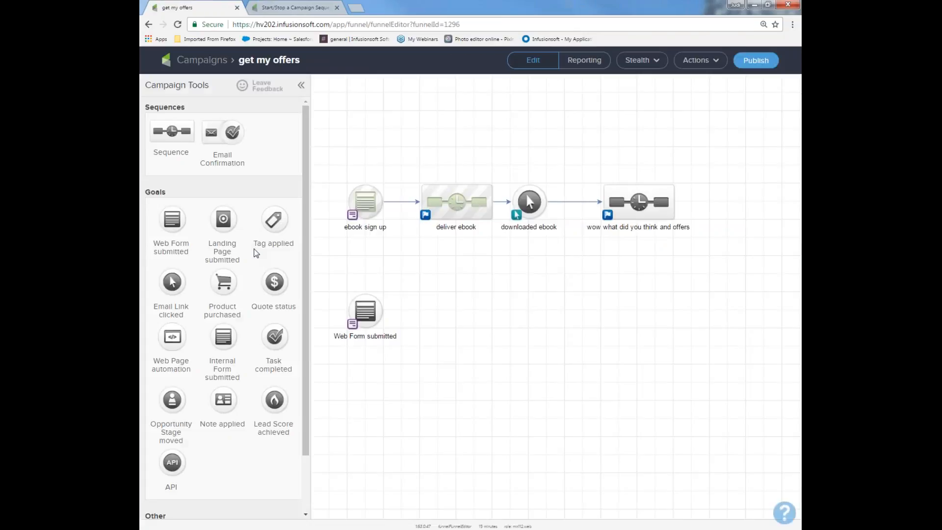
Add a Landing Page submitted goal below the Web Form submitted goal and open its page design.
left_click_drag(379, 308, 377, 271)
left_click_drag(223, 220, 364, 344)
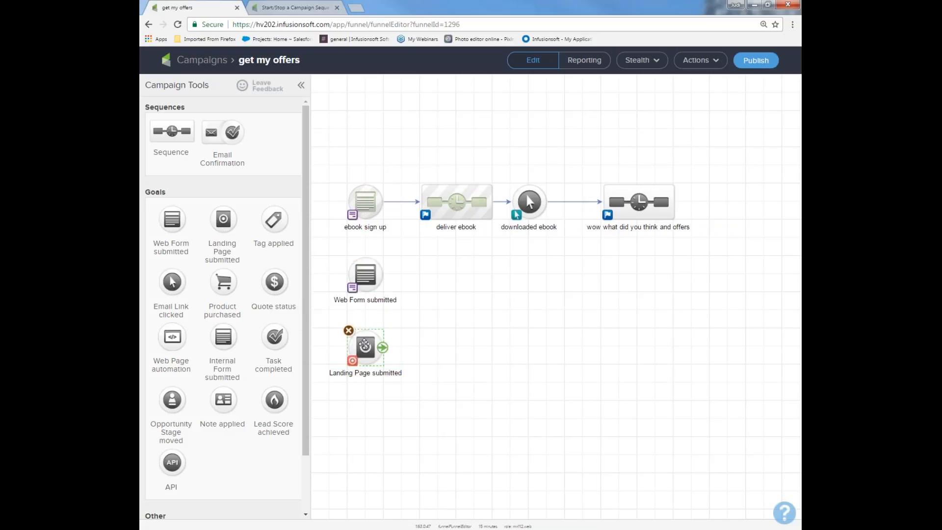
double_click(364, 345)
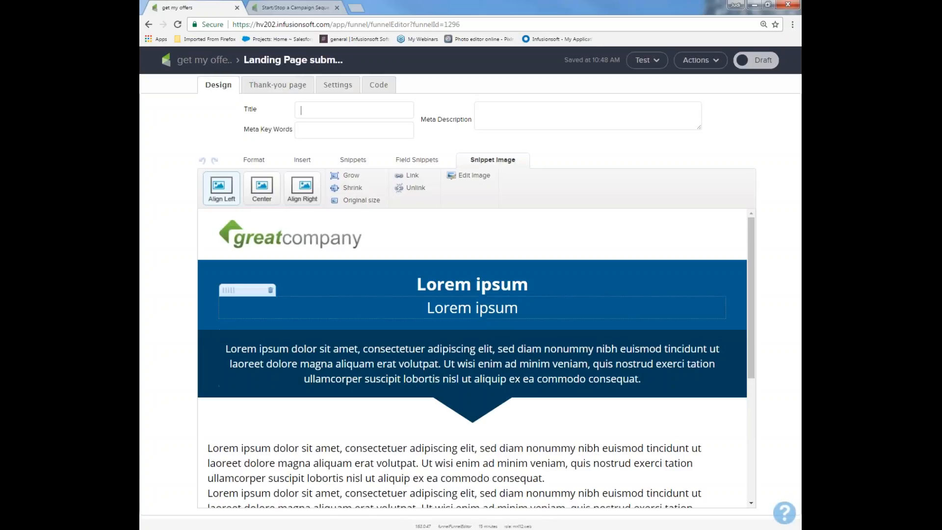
Replace the landing page's main heading with "Fun times high".
left_click(271, 214)
left_click_drag(526, 251, 395, 274)
type("Fun")
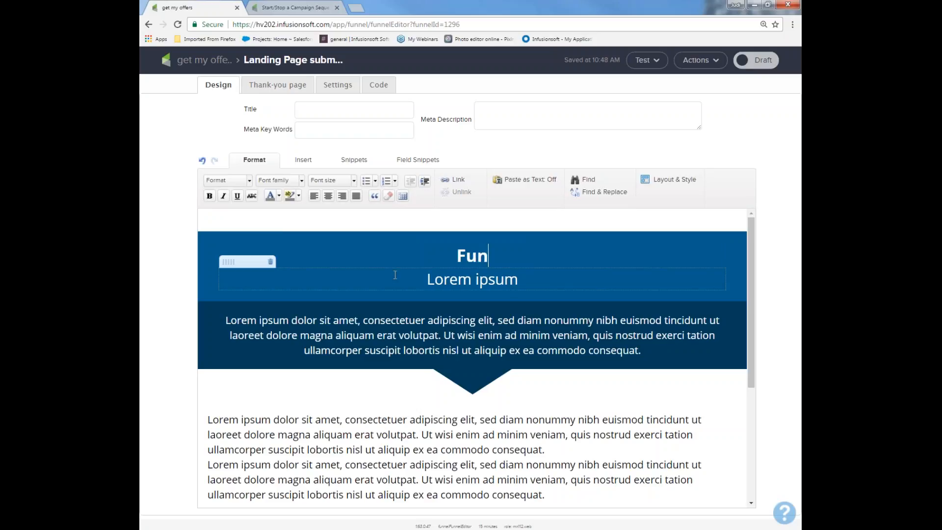
type(" times hign")
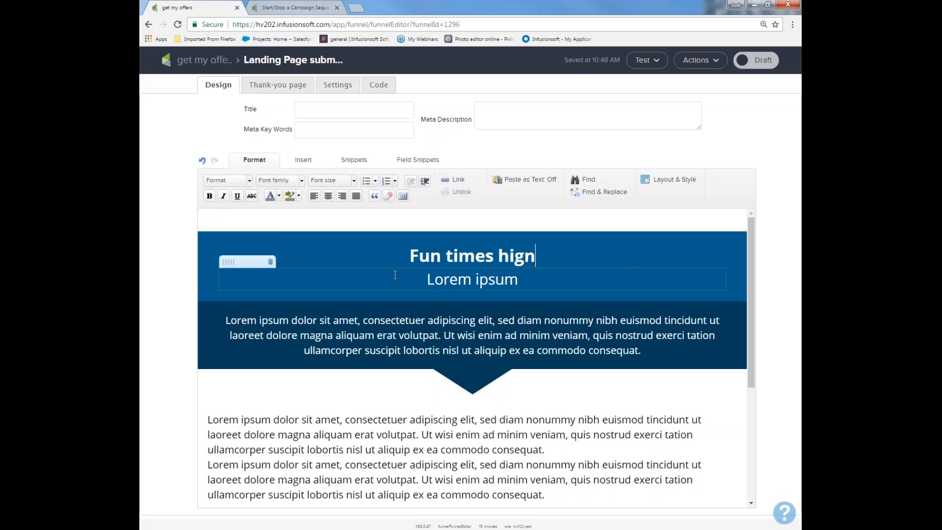
key("BackSpace")
type("h")
Show the landing page's code options and examine its hosted page URL and custom URL.
left_click(379, 86)
left_click_drag(210, 238, 477, 248)
left_click(548, 237)
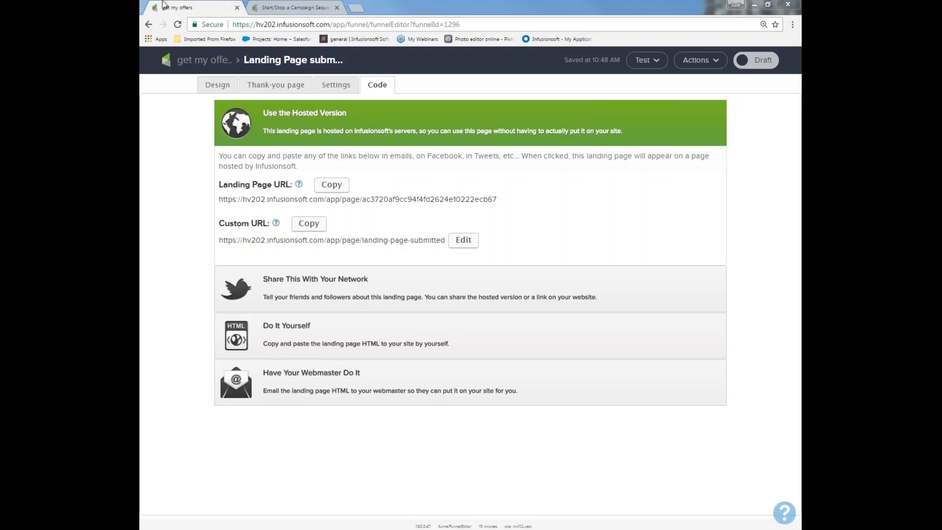
Leave the landing page, return to the list of campaigns and show the available help and support options.
left_click(206, 61)
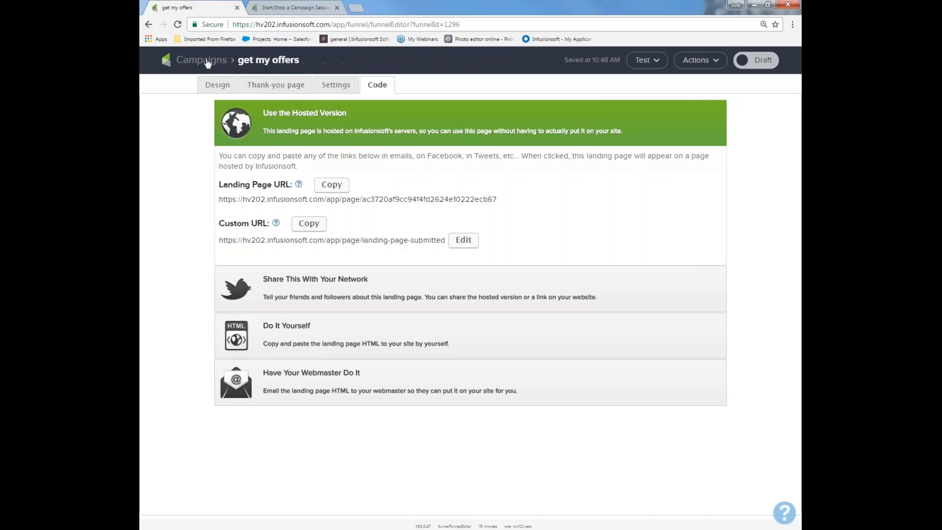
left_click(184, 61)
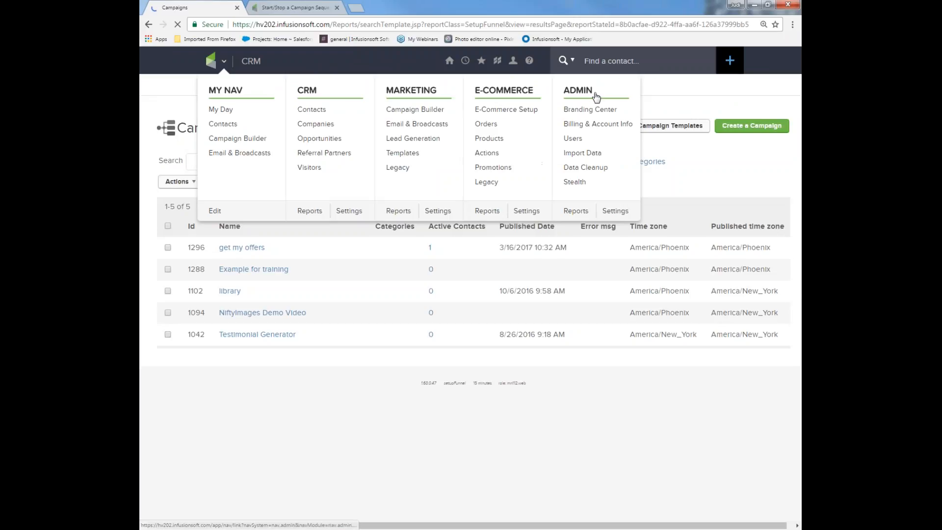
mouse_move(533, 68)
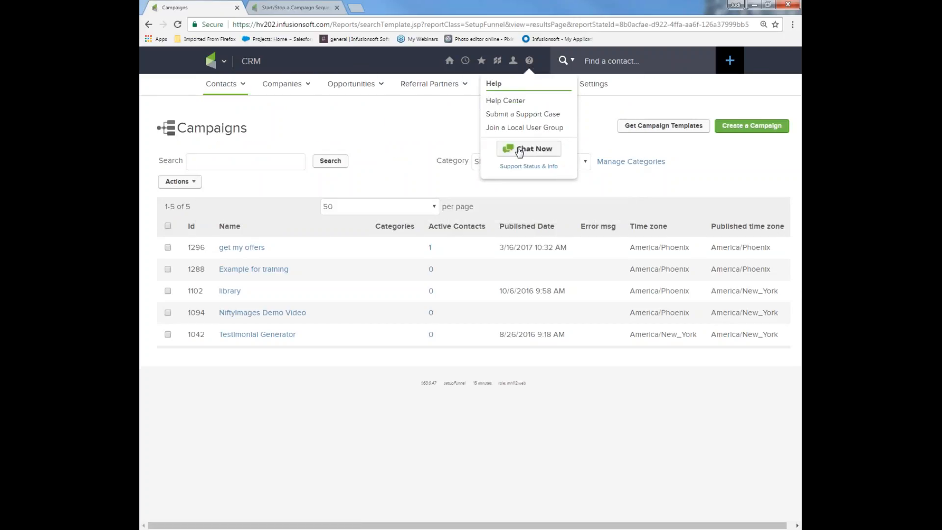